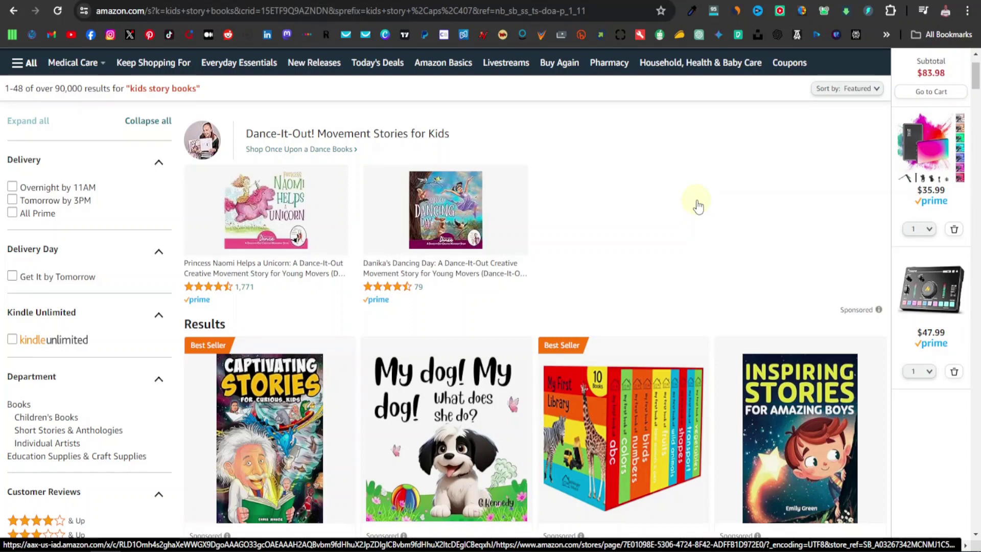
Step: Browse the Amazon results for kids story books, examining the covers, prices, ratings and age ranges
{"action": "scroll", "coordinate": [691, 207], "scroll_direction": "down", "scroll_amount": 4}
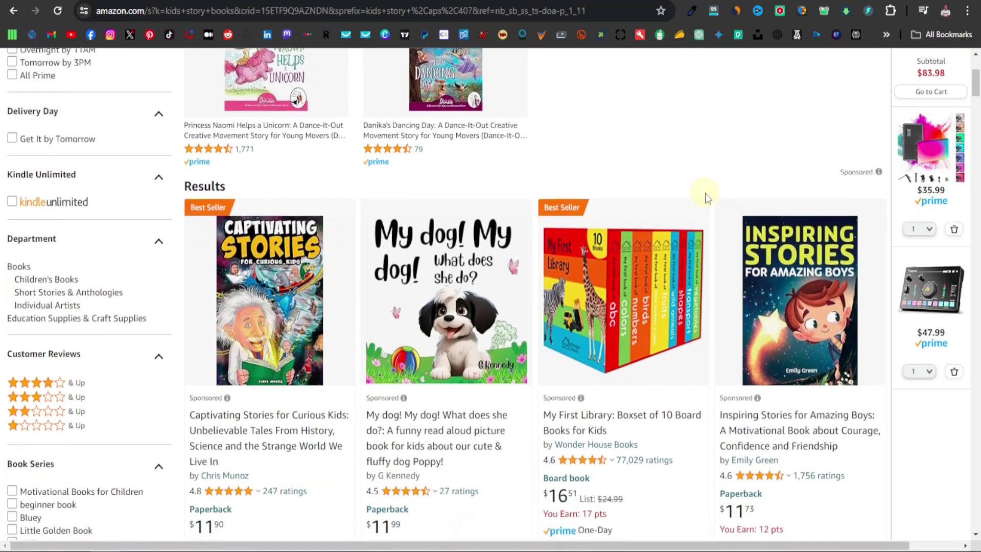
{"action": "scroll", "coordinate": [711, 192], "scroll_direction": "down", "scroll_amount": 1}
{"action": "scroll", "coordinate": [711, 192], "scroll_direction": "down", "scroll_amount": 1}
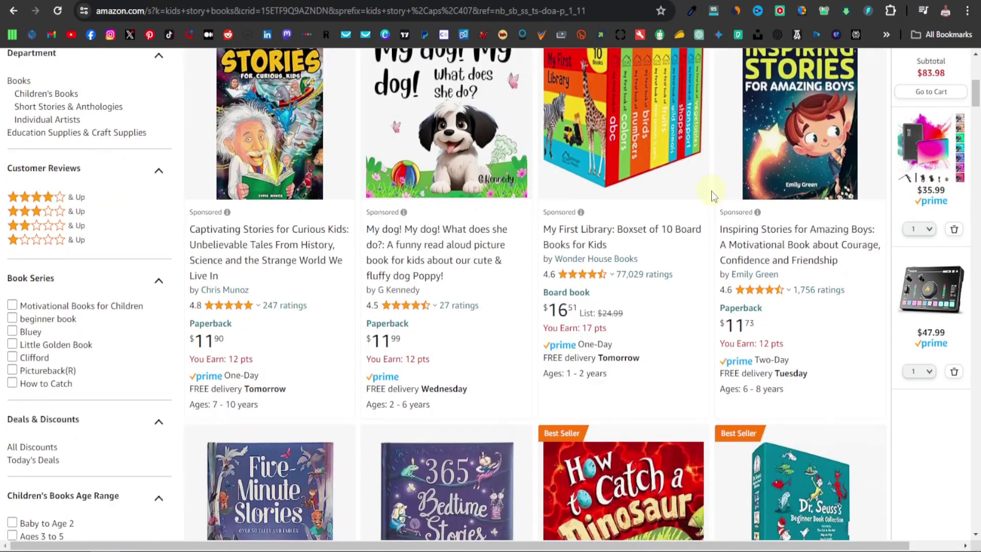
{"action": "scroll", "coordinate": [710, 193], "scroll_direction": "down", "scroll_amount": 5}
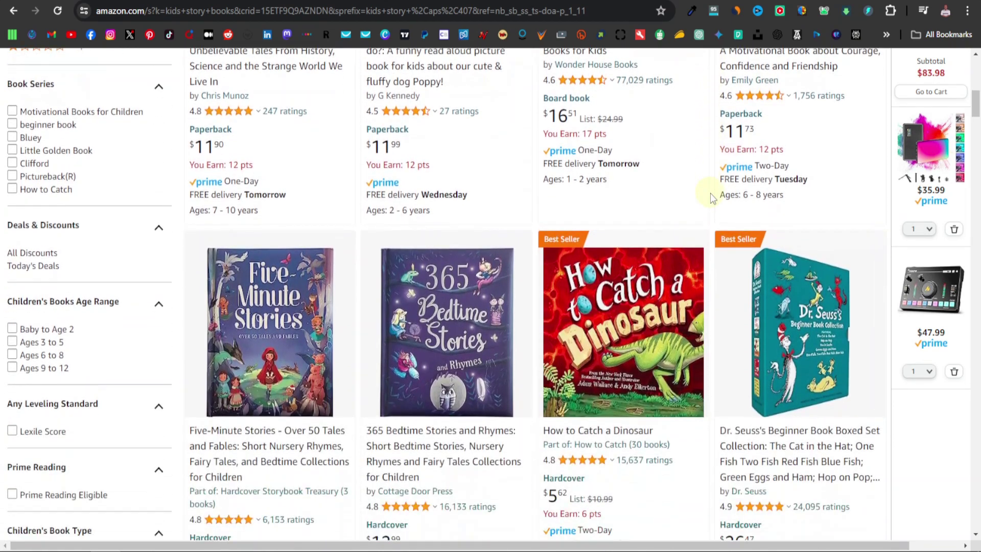
{"action": "scroll", "coordinate": [698, 127], "scroll_direction": "down", "scroll_amount": 10}
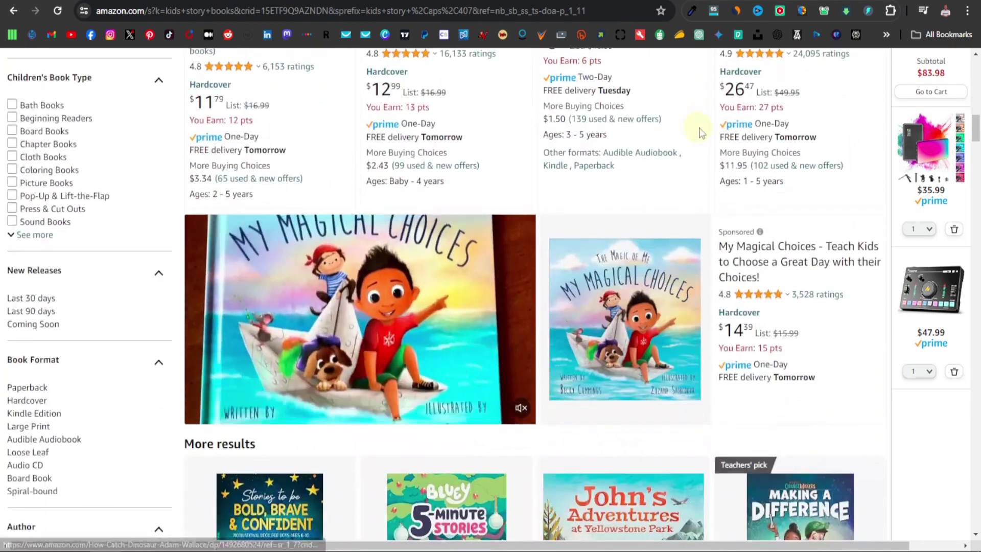
{"action": "scroll", "coordinate": [703, 129], "scroll_direction": "down", "scroll_amount": 5}
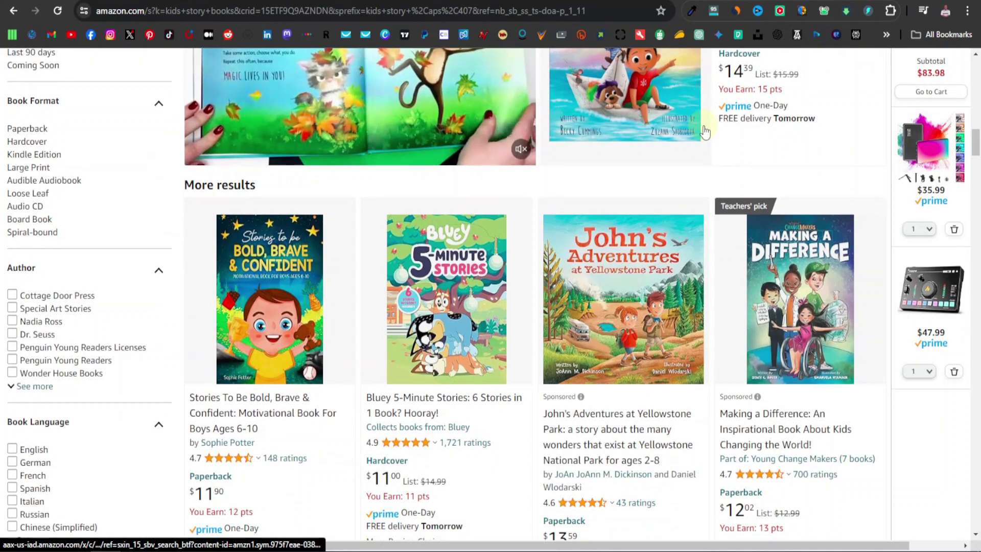
{"action": "scroll", "coordinate": [705, 130], "scroll_direction": "down", "scroll_amount": 5}
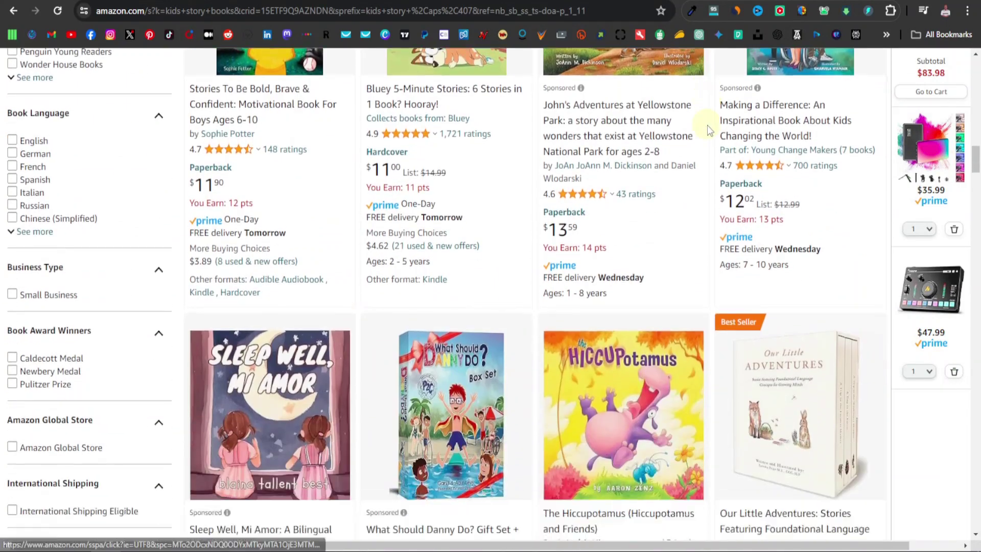
{"action": "scroll", "coordinate": [707, 125], "scroll_direction": "down", "scroll_amount": 3}
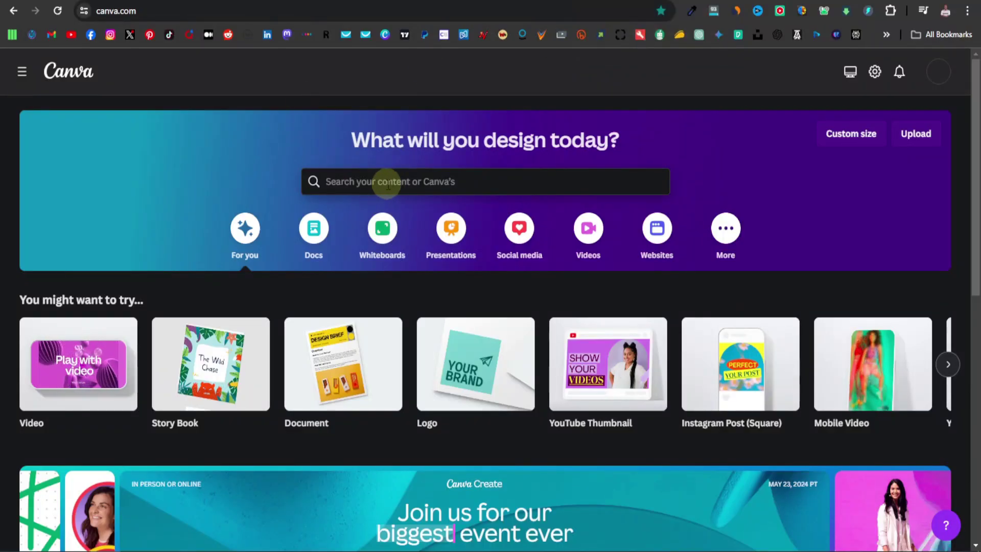
Step: Switch to Canva and search its templates for "story books"
{"action": "left_click", "coordinate": [386, 184]}
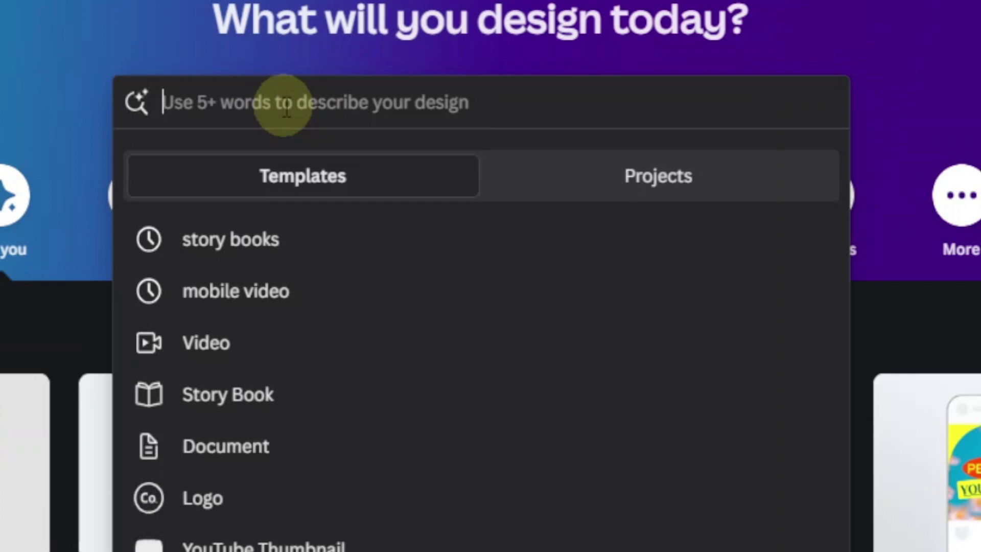
{"action": "type", "text": "st"}
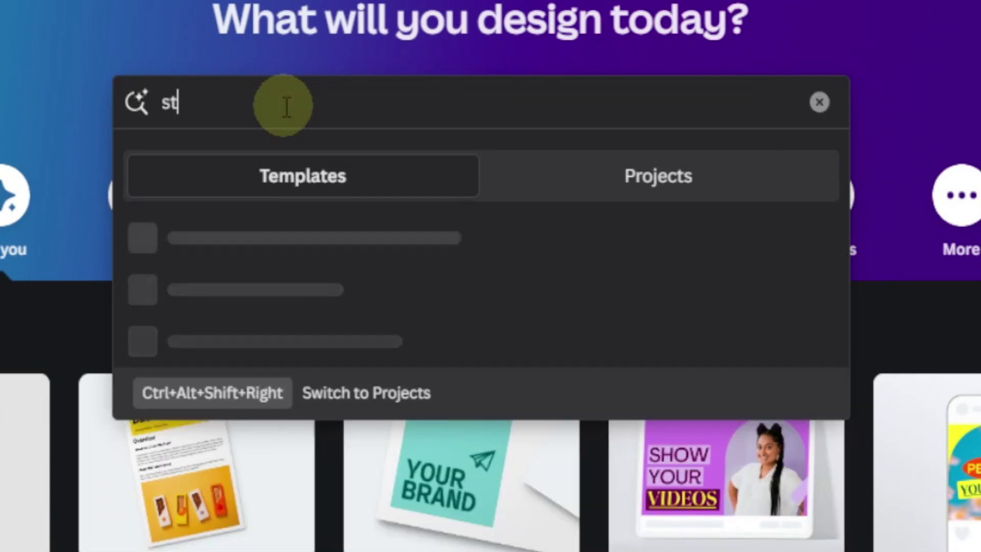
{"action": "type", "text": "ory books"}
{"action": "key", "text": "Return"}
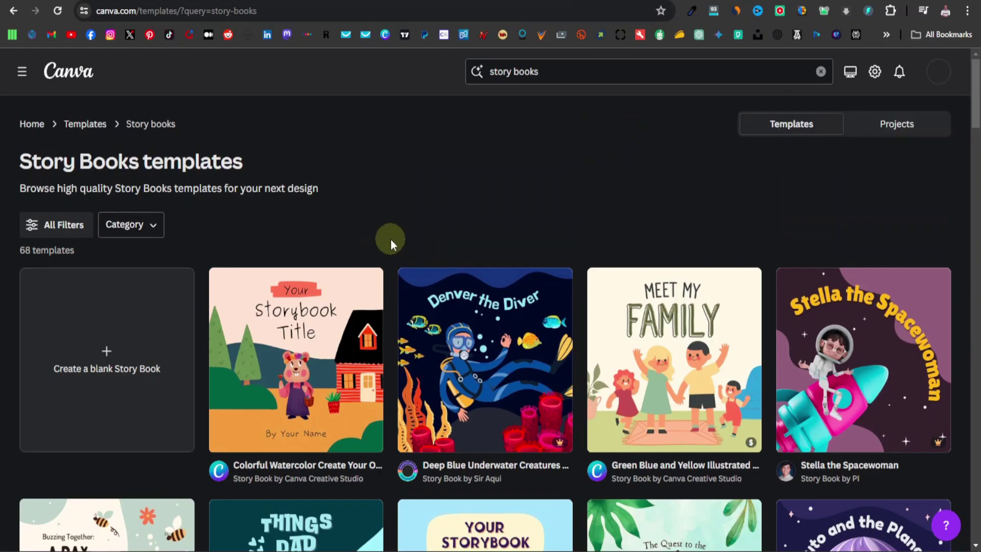
Step: Look over the story book templates for ideas and create a blank Story Book design
{"action": "scroll", "coordinate": [389, 239], "scroll_direction": "down", "scroll_amount": 2}
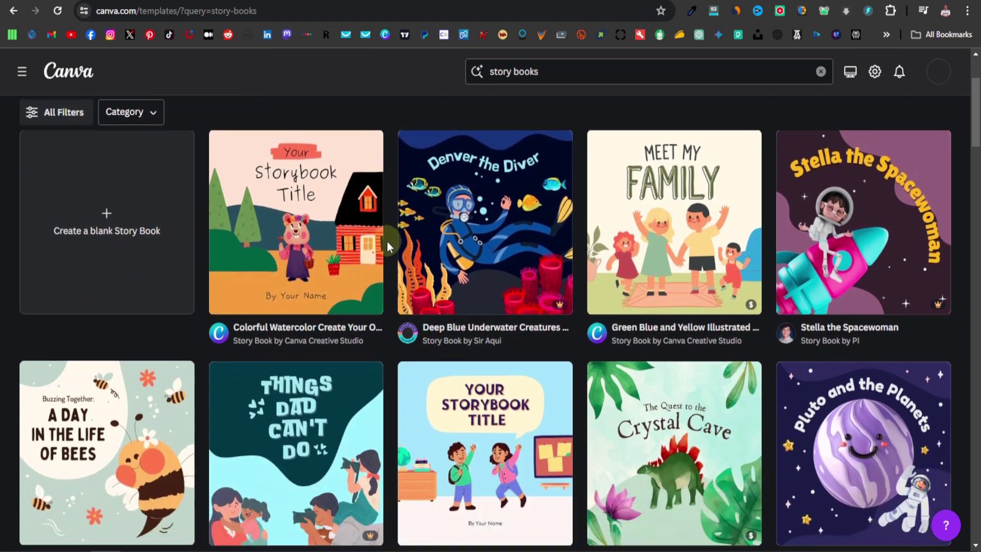
{"action": "scroll", "coordinate": [387, 240], "scroll_direction": "down", "scroll_amount": 4}
{"action": "scroll", "coordinate": [648, 265], "scroll_direction": "down", "scroll_amount": 7}
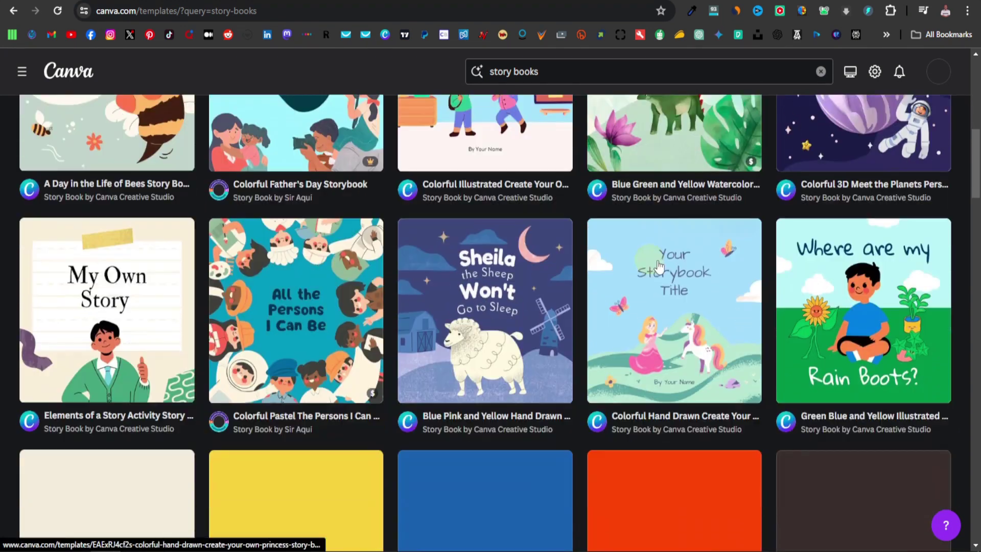
{"action": "scroll", "coordinate": [549, 295], "scroll_direction": "down", "scroll_amount": 1}
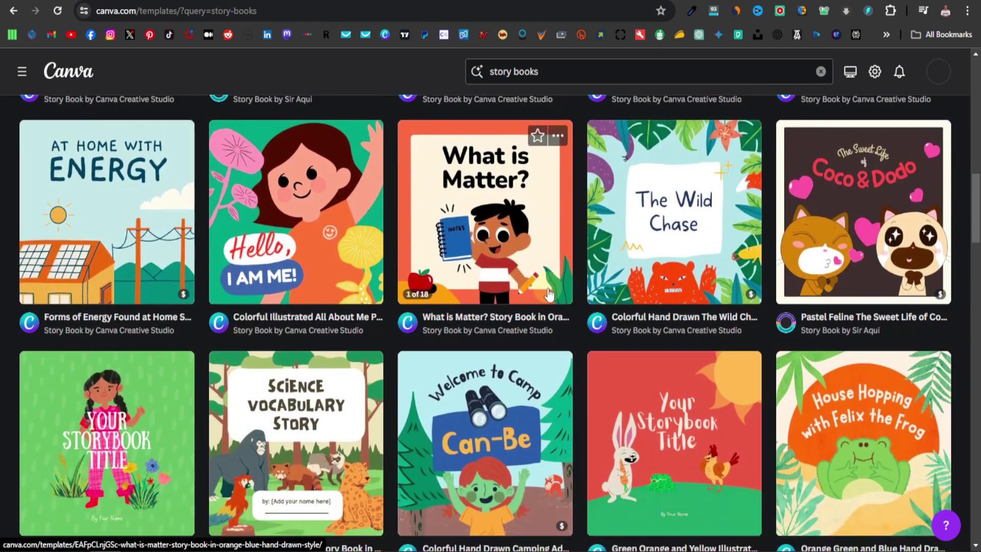
{"action": "scroll", "coordinate": [587, 317], "scroll_direction": "up", "scroll_amount": 10}
{"action": "scroll", "coordinate": [605, 352], "scroll_direction": "down", "scroll_amount": 11}
{"action": "scroll", "coordinate": [605, 352], "scroll_direction": "up", "scroll_amount": 10}
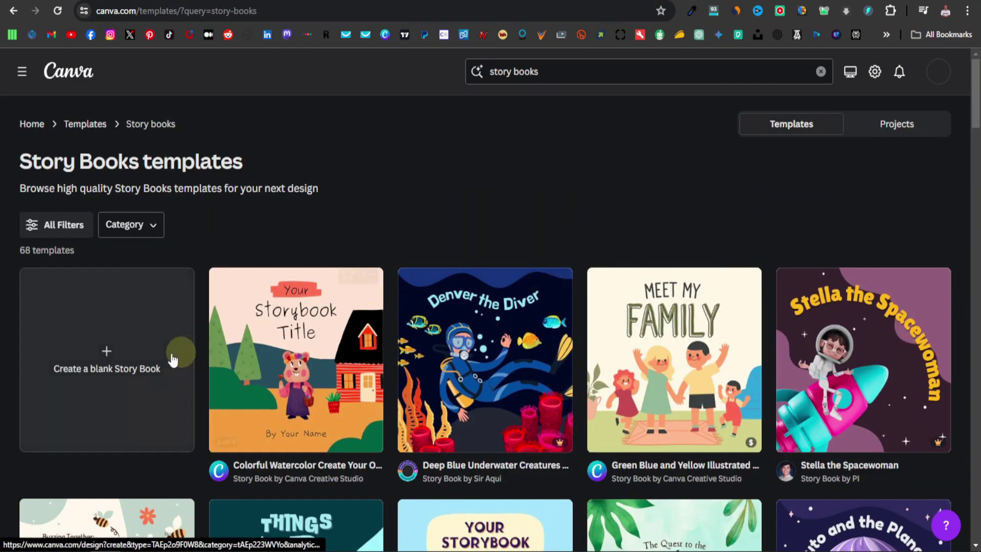
{"action": "left_click", "coordinate": [109, 364]}
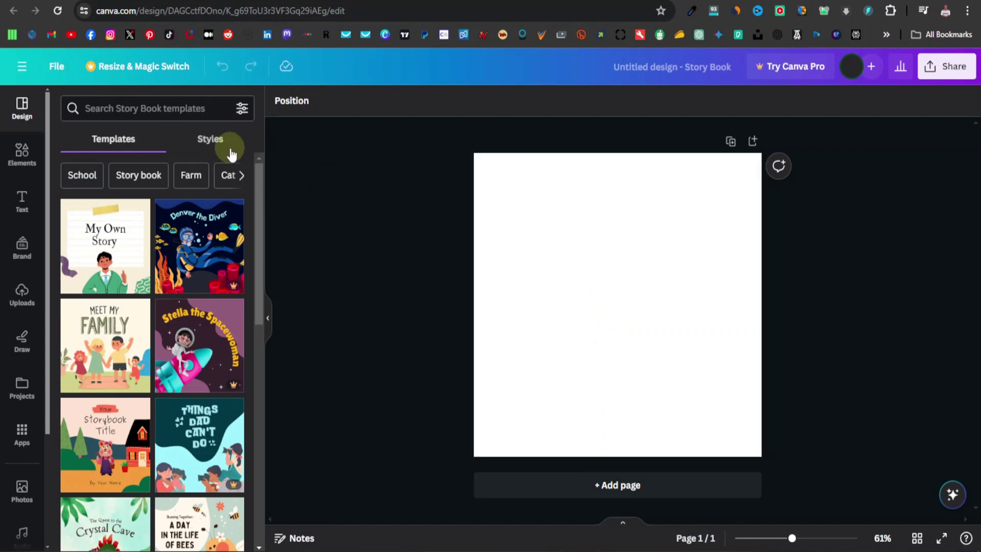
Step: Search the design elements for "cow" and limit the results to graphics
{"action": "left_click", "coordinate": [22, 154]}
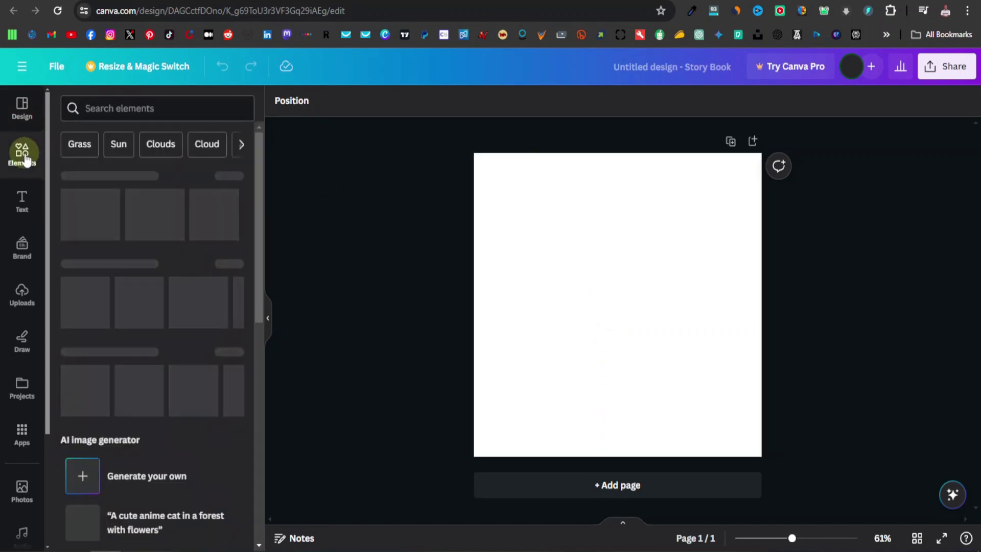
{"action": "left_click", "coordinate": [113, 107]}
{"action": "type", "text": "cow"}
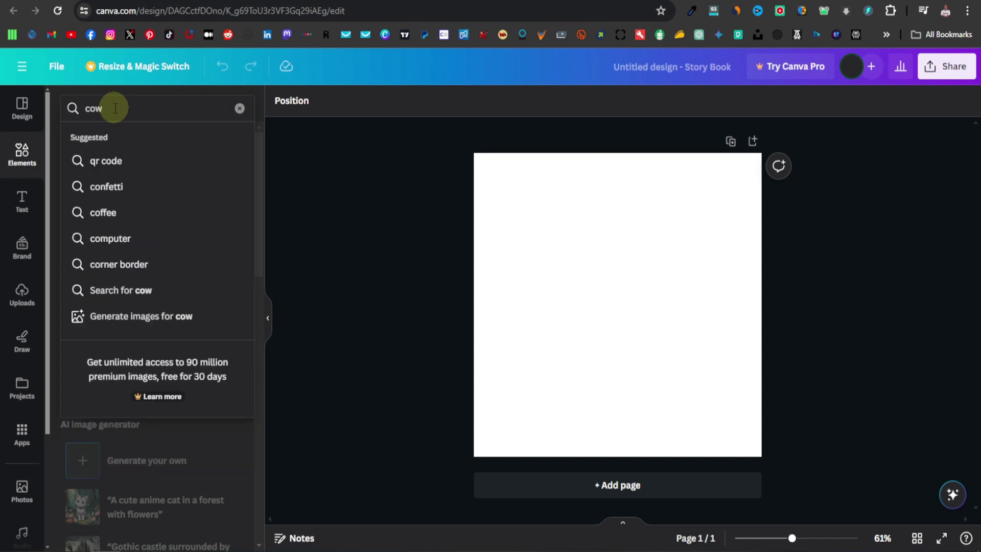
{"action": "key", "text": "Return"}
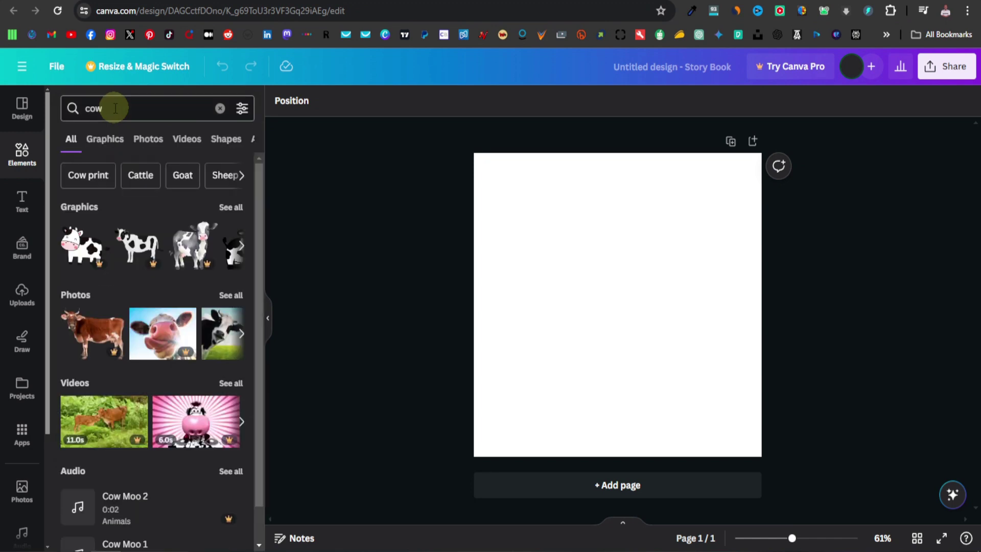
{"action": "left_click", "coordinate": [106, 143]}
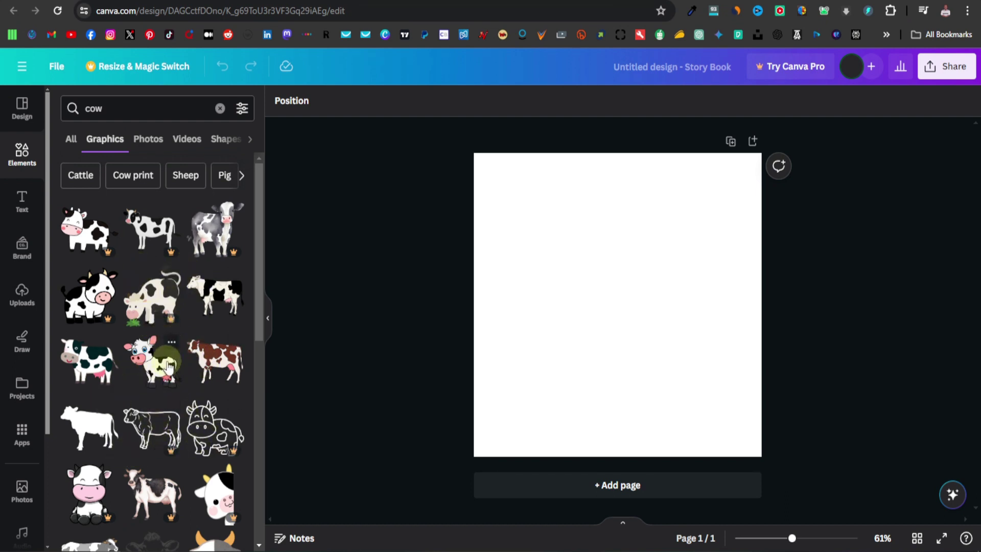
Step: Add the free black-and-white cow graphic with the pink udder, shrink it to about half size and place it in the page's upper-left corner
{"action": "left_click", "coordinate": [100, 364]}
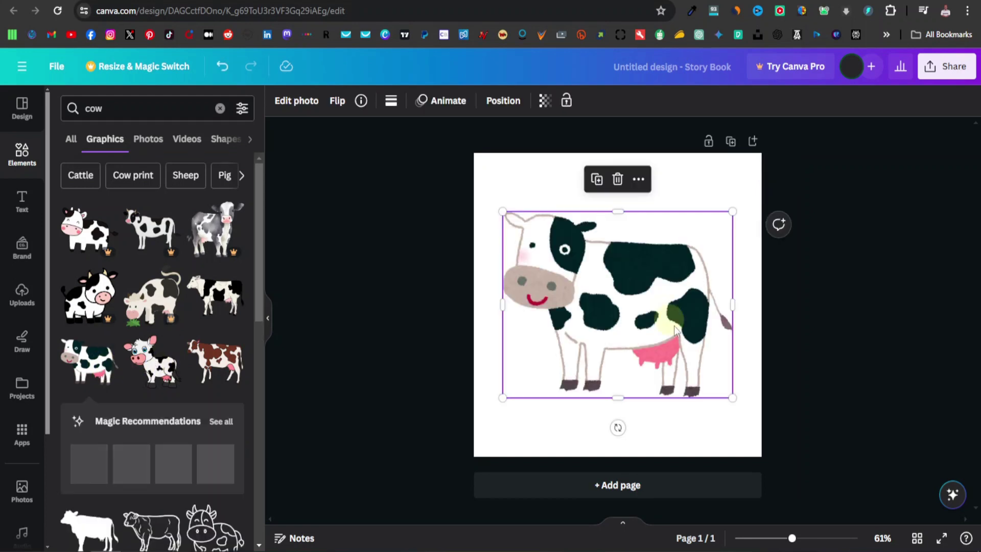
{"action": "left_click_drag", "start_coordinate": [733, 398], "coordinate": [632, 317]}
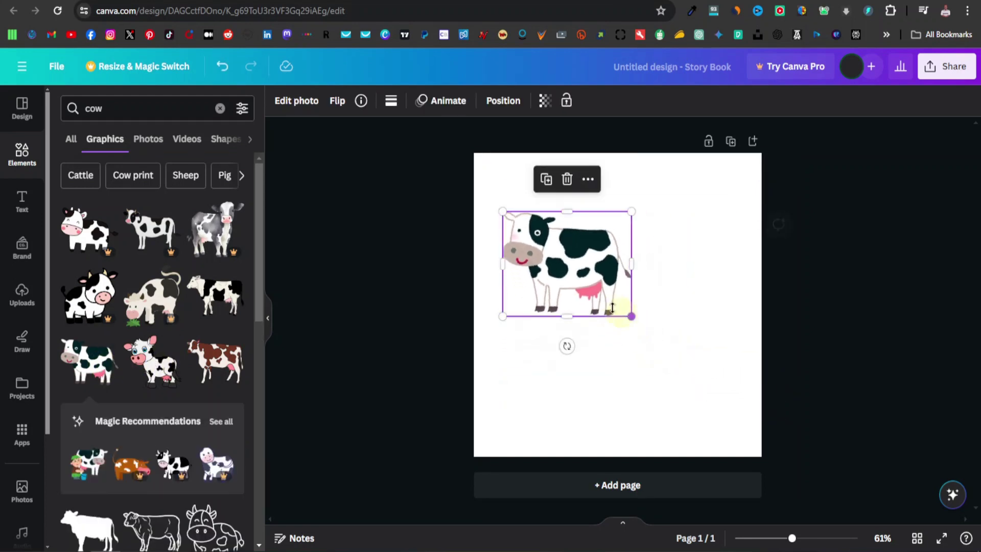
{"action": "left_click_drag", "start_coordinate": [565, 287], "coordinate": [554, 245]}
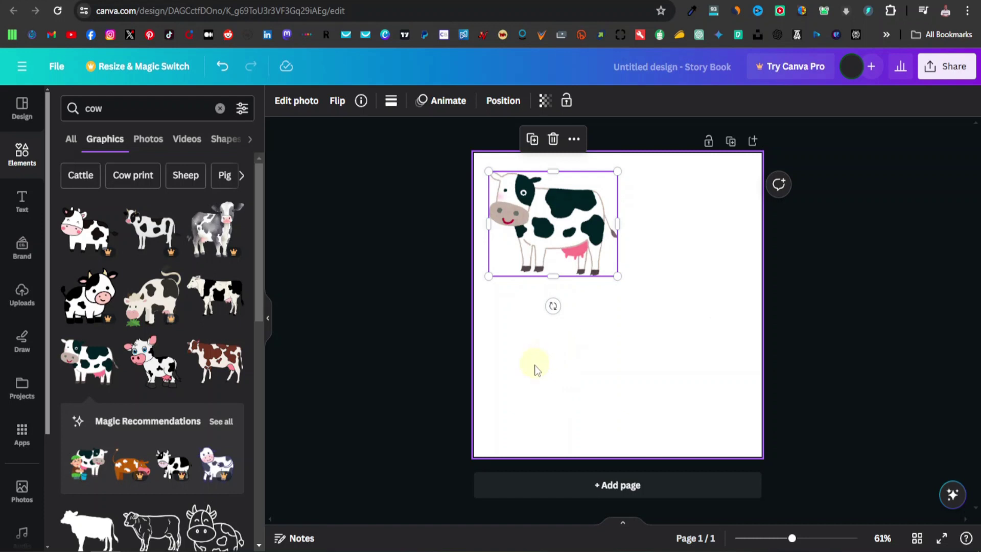
Step: Search the design elements for "blob frames" and limit the results to frames
{"action": "double_click", "coordinate": [94, 108]}
{"action": "type", "text": "frame"}
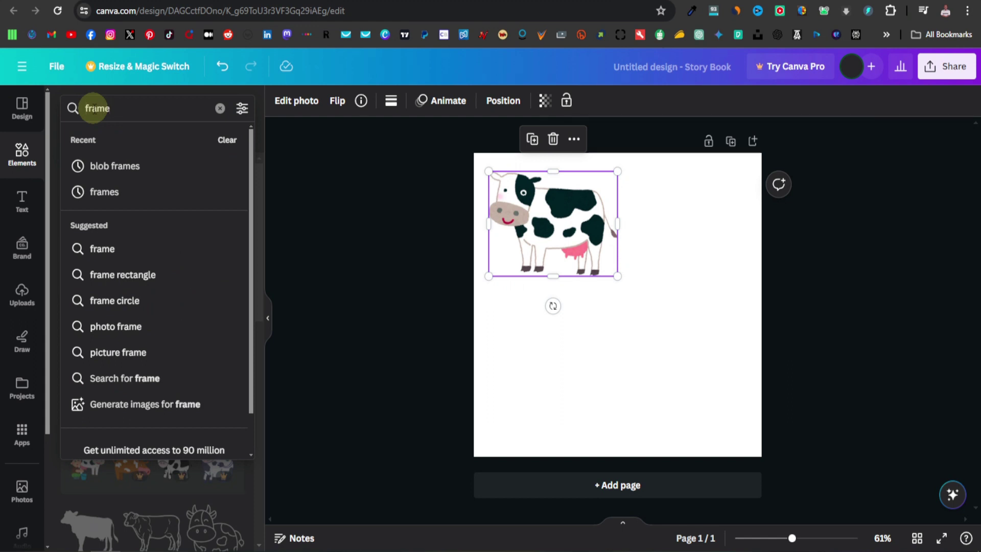
{"action": "type", "text": "blob"}
{"action": "key", "text": "Return"}
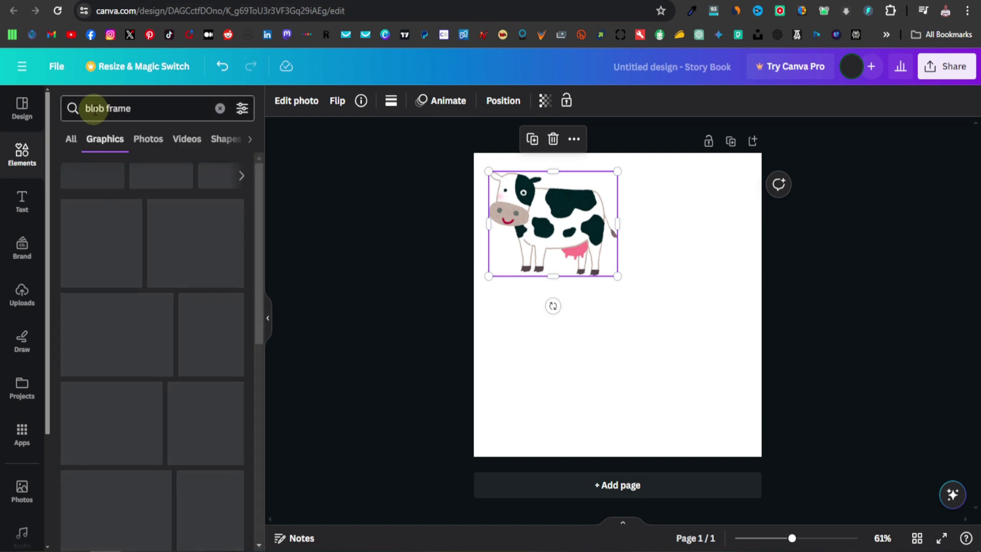
{"action": "key", "text": "End"}
{"action": "type", "text": "s"}
{"action": "key", "text": "Return"}
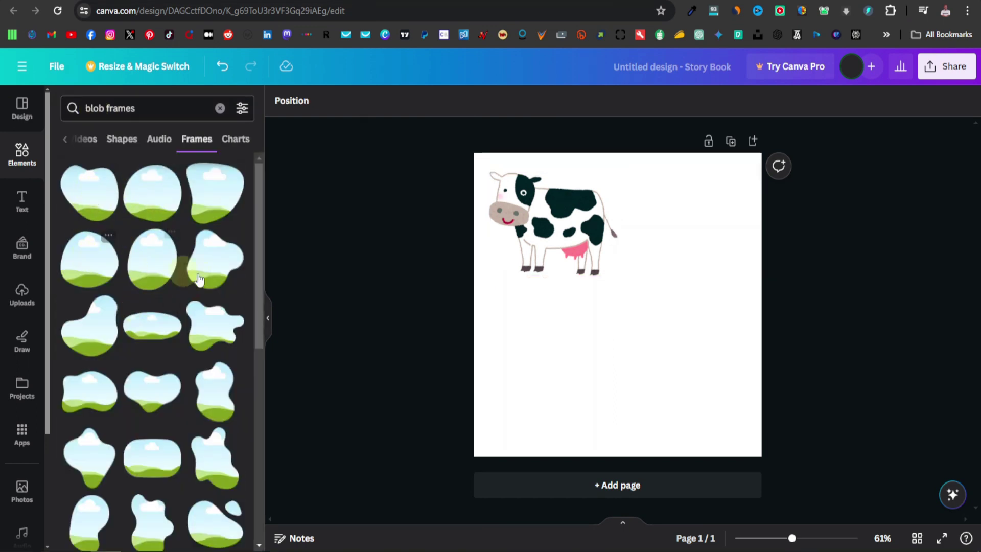
Step: Add the flat-topped blob frame that narrows downward, shrink it to roughly the cow's width and place it below the cow graphic
{"action": "left_click", "coordinate": [217, 205]}
{"action": "left_click_drag", "start_coordinate": [666, 254], "coordinate": [652, 291]}
{"action": "left_click_drag", "start_coordinate": [596, 356], "coordinate": [562, 354]}
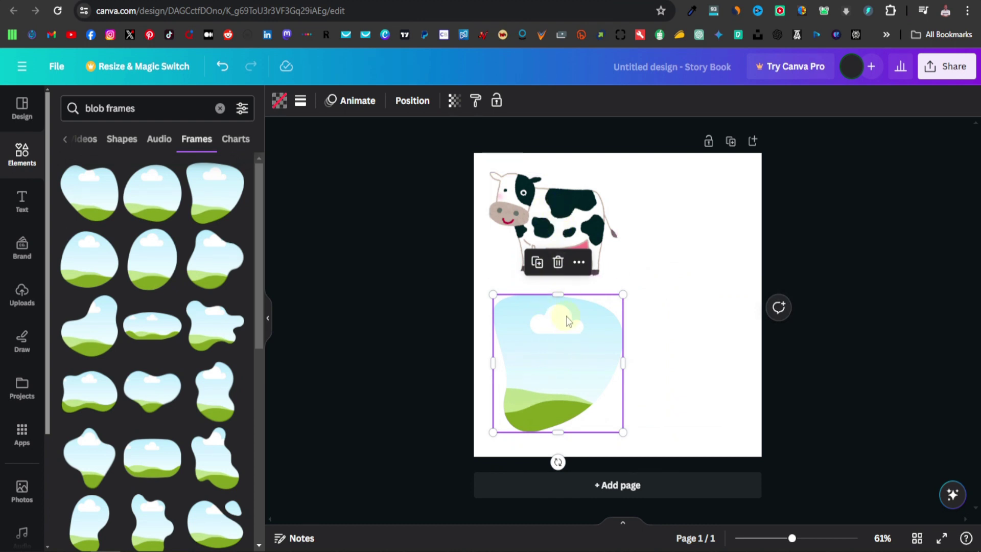
Step: Search the design elements for "cow" and limit the results to photos
{"action": "left_click", "coordinate": [149, 110]}
{"action": "type", "text": "cow"}
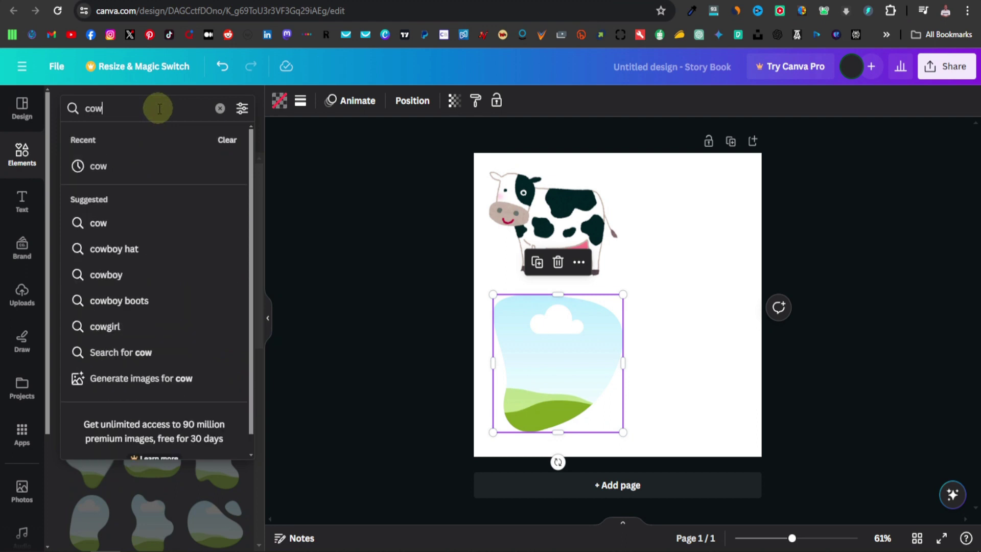
{"action": "key", "text": "Return"}
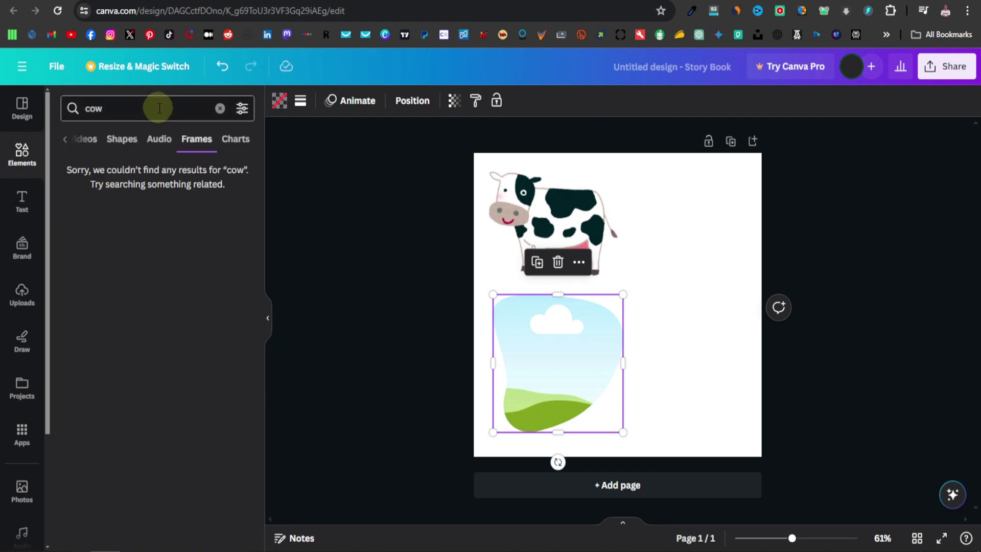
{"action": "left_click", "coordinate": [64, 141]}
{"action": "left_click", "coordinate": [64, 141]}
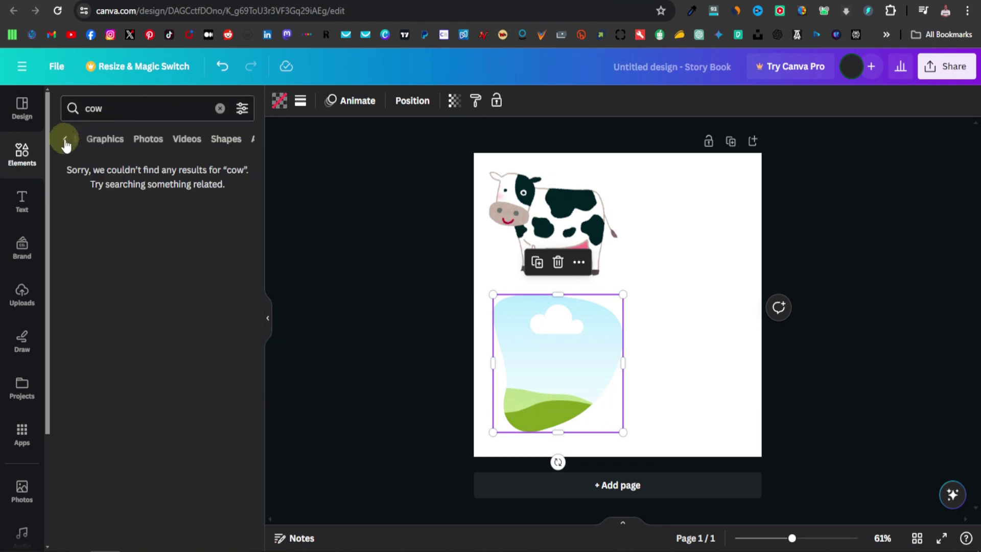
{"action": "left_click", "coordinate": [147, 140]}
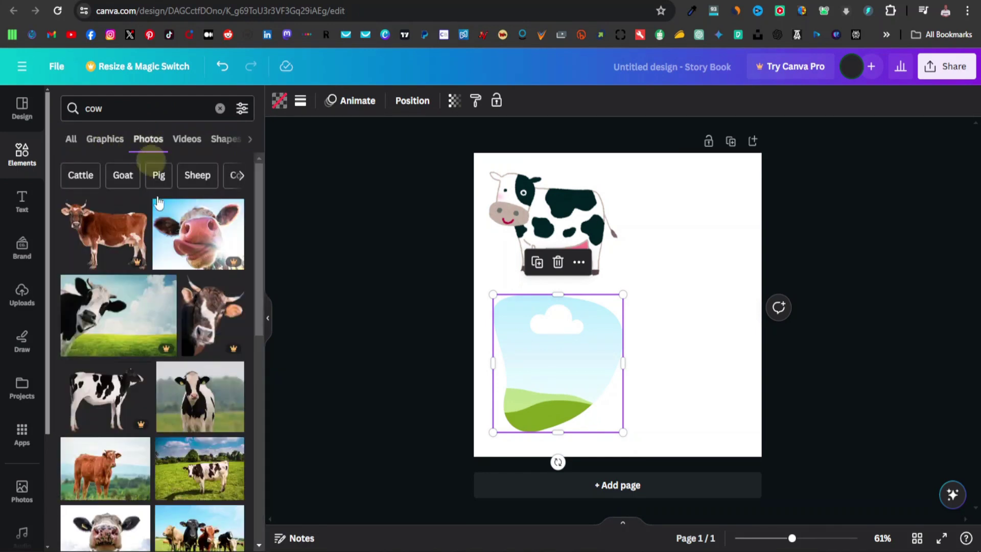
Step: Add the photo of the black-and-white cow facing forward in a field, shrink it and drop it into the blob frame
{"action": "left_click", "coordinate": [207, 401]}
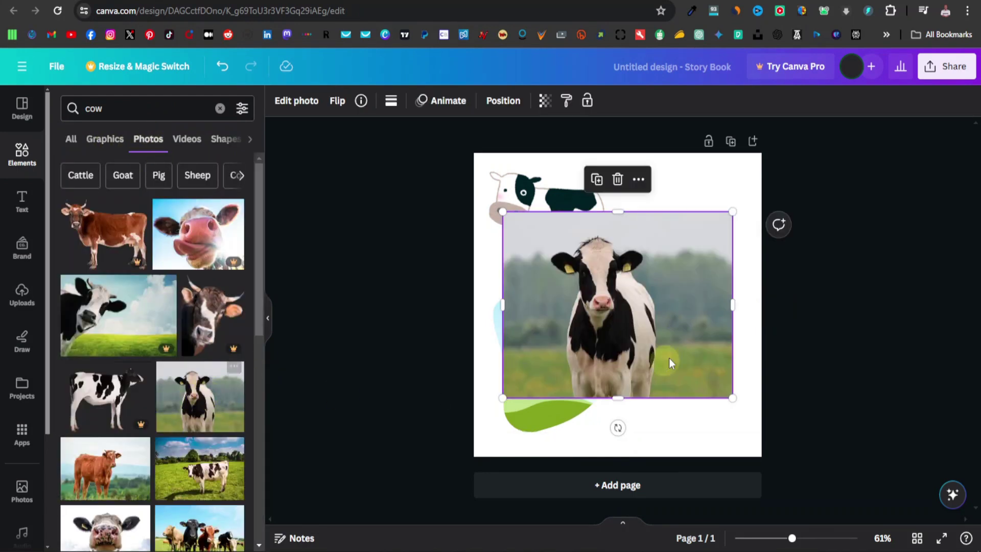
{"action": "left_click_drag", "start_coordinate": [732, 212], "coordinate": [668, 263]}
{"action": "left_click_drag", "start_coordinate": [634, 311], "coordinate": [605, 344]}
{"action": "left_click", "coordinate": [736, 335]}
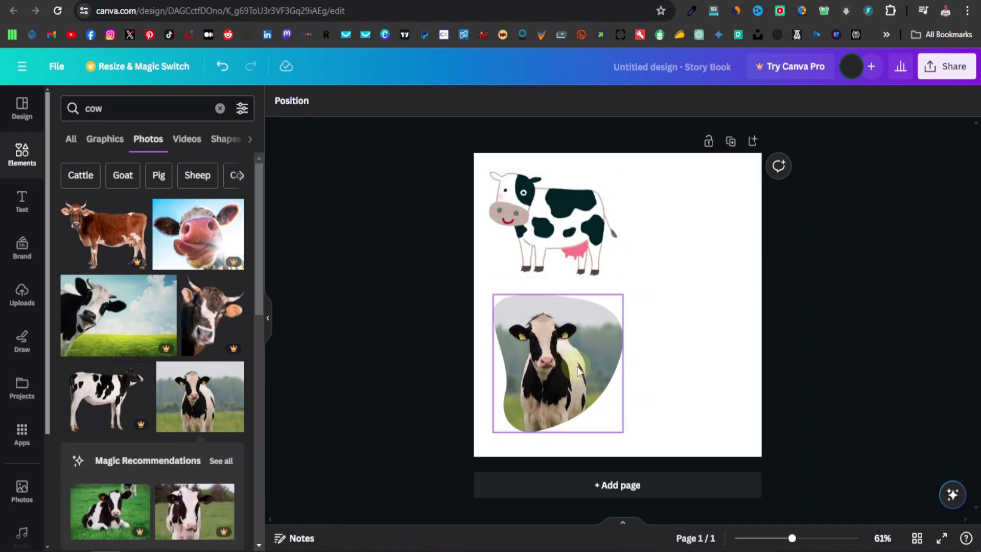
{"action": "left_click", "coordinate": [618, 485]}
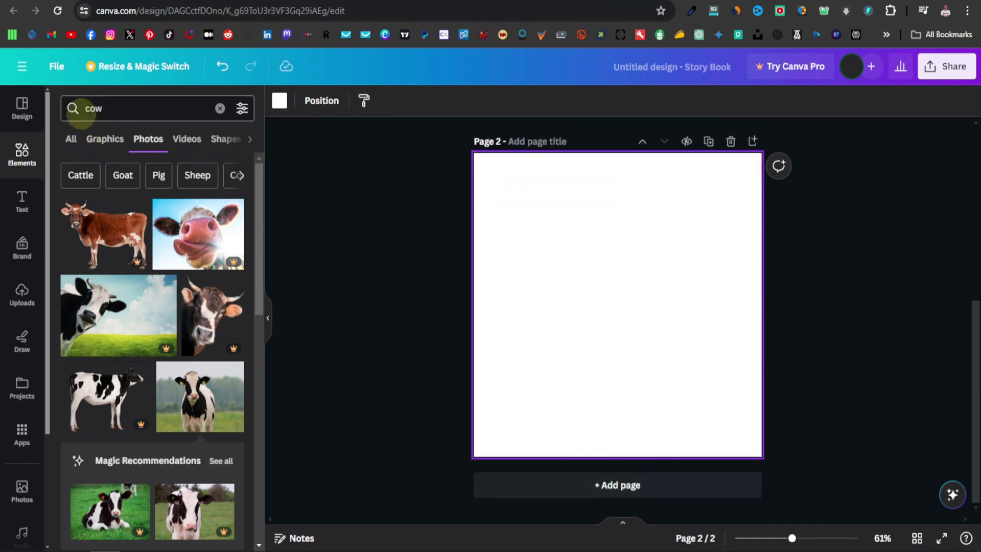
{"action": "double_click", "coordinate": [95, 108]}
{"action": "type", "text": "pig"}
{"action": "key", "text": "Return"}
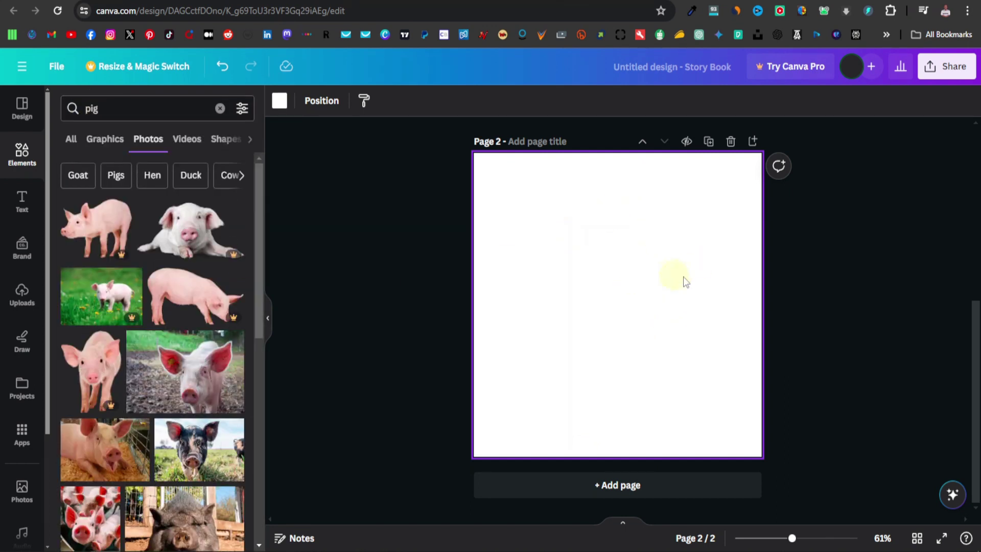
{"action": "left_click", "coordinate": [731, 141]}
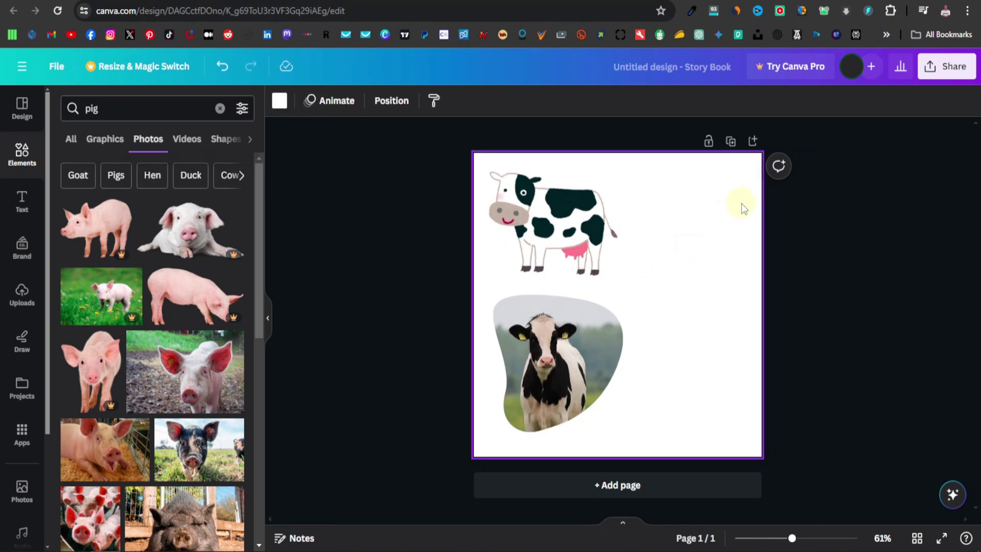
Step: Duplicate the cow page and replace the framed cow photo with the close-up photo of a pig standing on dirt
{"action": "left_click", "coordinate": [730, 141]}
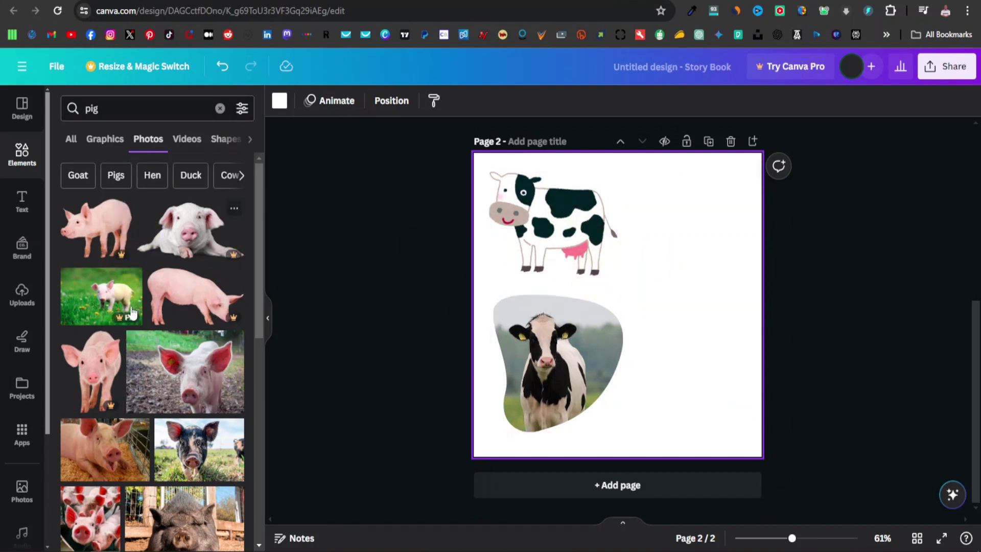
{"action": "left_click", "coordinate": [199, 379]}
{"action": "left_click_drag", "start_coordinate": [654, 307], "coordinate": [572, 360]}
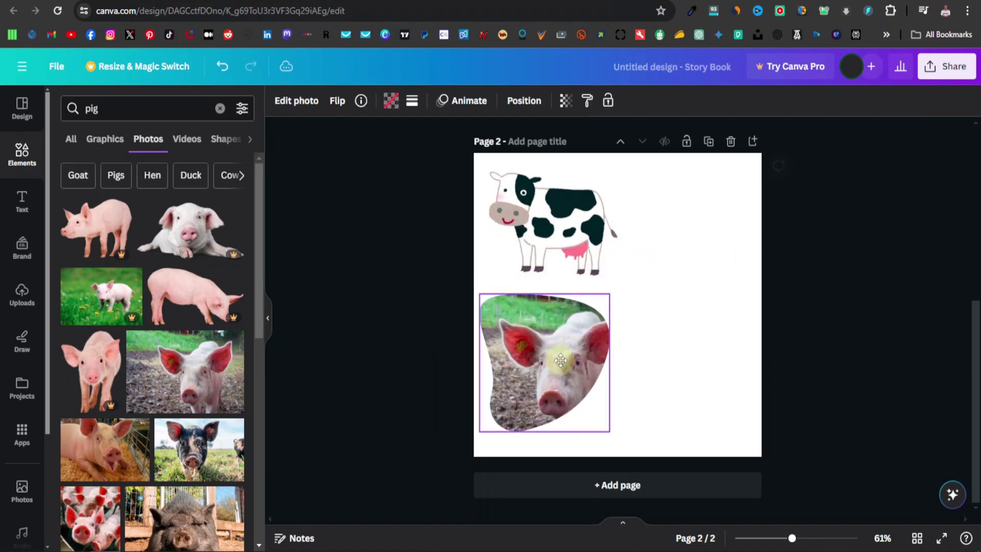
Step: On page 2, replace the cow graphic with the free standing pink pig graphic with black hooves, placed above the framed photo
{"action": "left_click", "coordinate": [103, 142]}
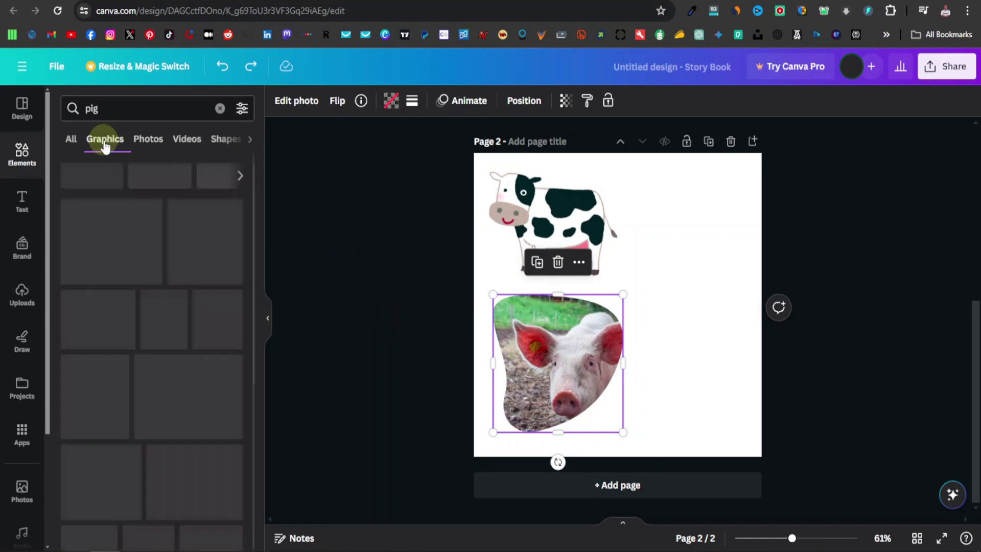
{"action": "left_click", "coordinate": [558, 262]}
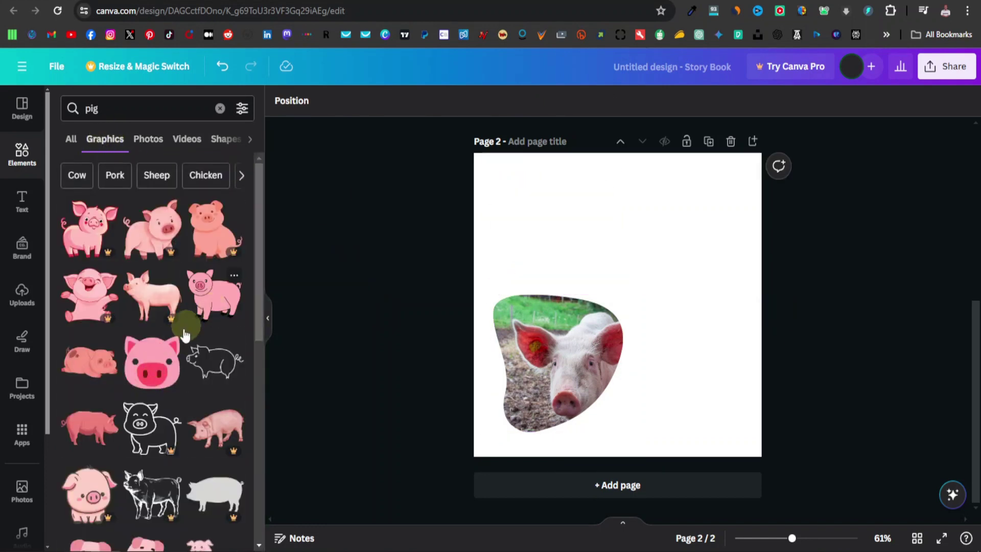
{"action": "left_click", "coordinate": [219, 304]}
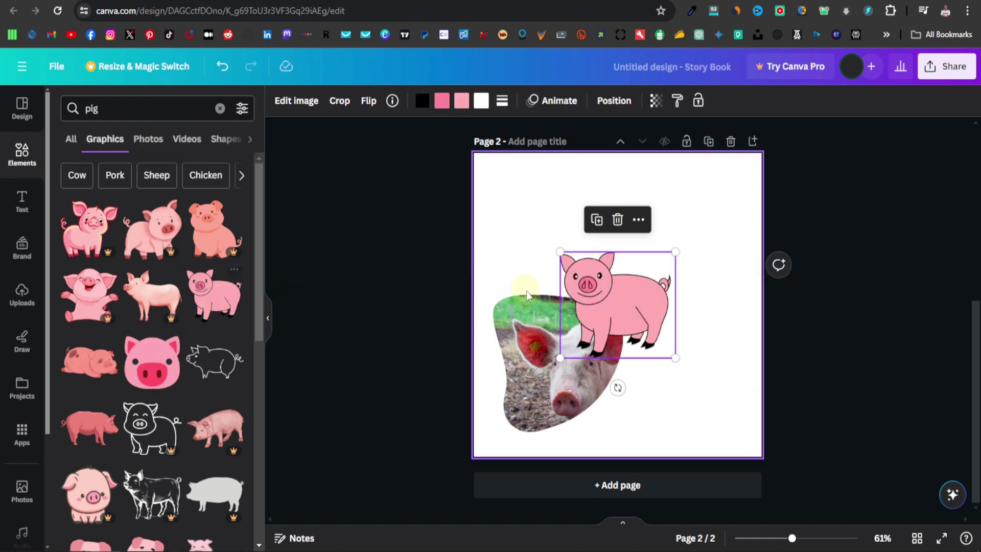
{"action": "left_click_drag", "start_coordinate": [630, 314], "coordinate": [562, 228]}
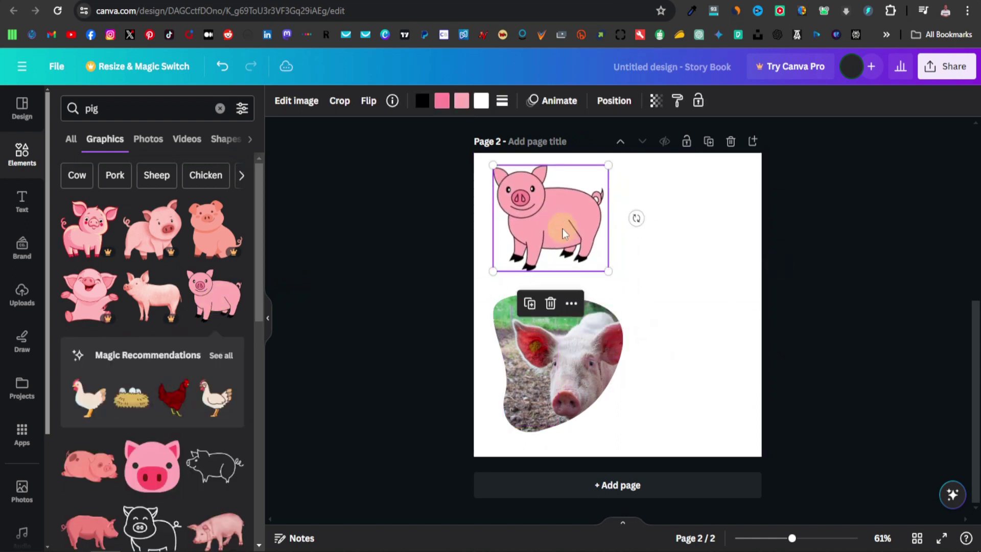
{"action": "left_click", "coordinate": [653, 291]}
{"action": "scroll", "coordinate": [576, 346], "scroll_direction": "up", "scroll_amount": 4}
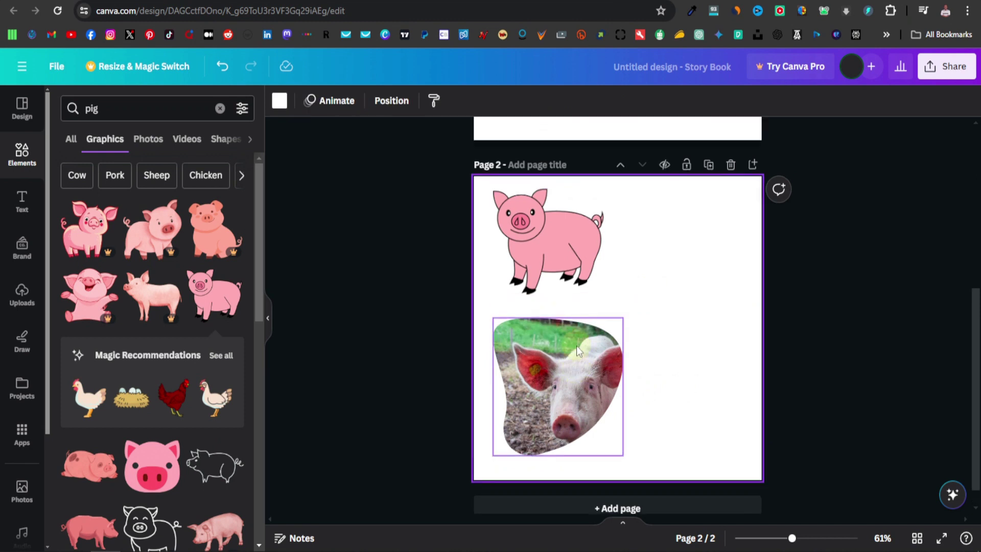
{"action": "scroll", "coordinate": [587, 346], "scroll_direction": "down", "scroll_amount": 4}
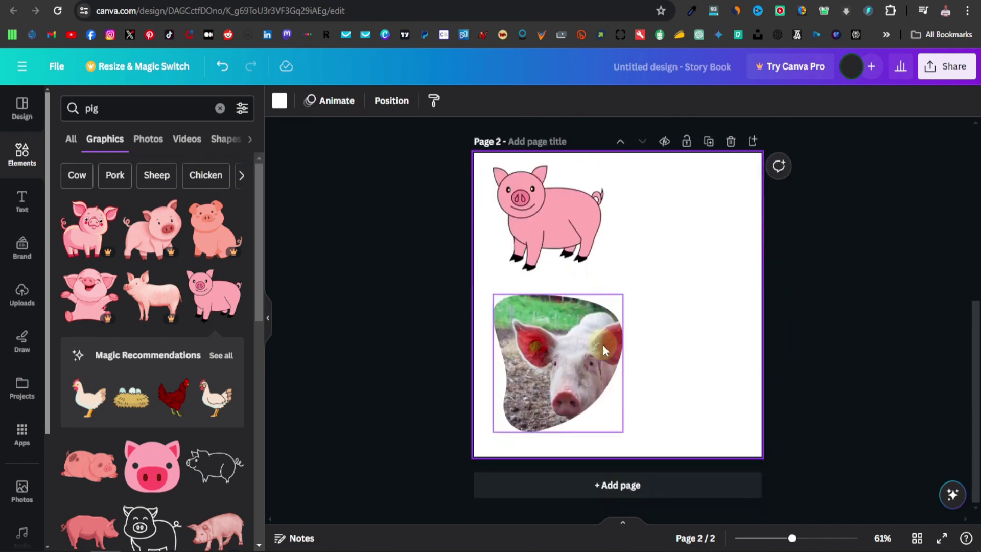
Step: Duplicate the pig page and search the design element graphics for "chicken"
{"action": "left_click", "coordinate": [708, 141]}
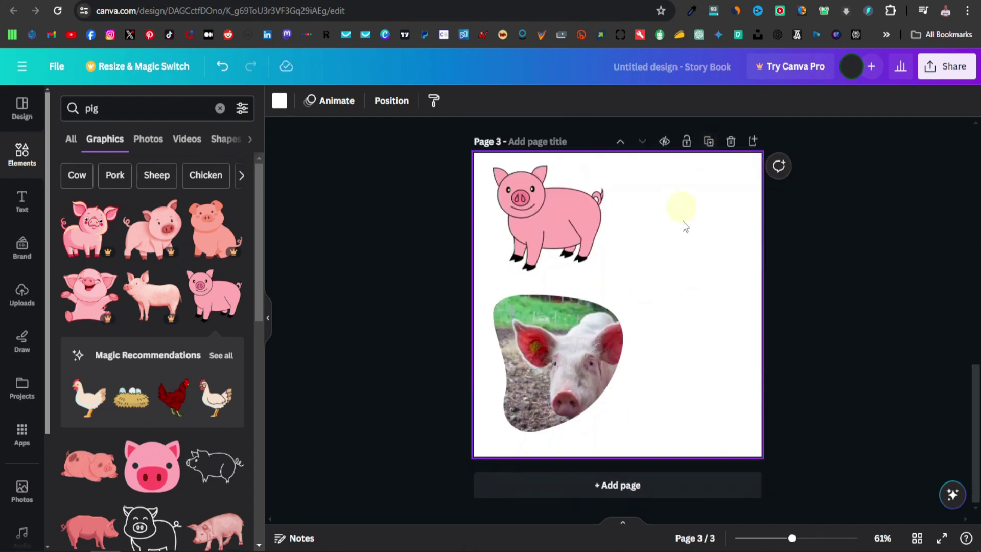
{"action": "double_click", "coordinate": [120, 105]}
{"action": "type", "text": "chicken"}
{"action": "key", "text": "Return"}
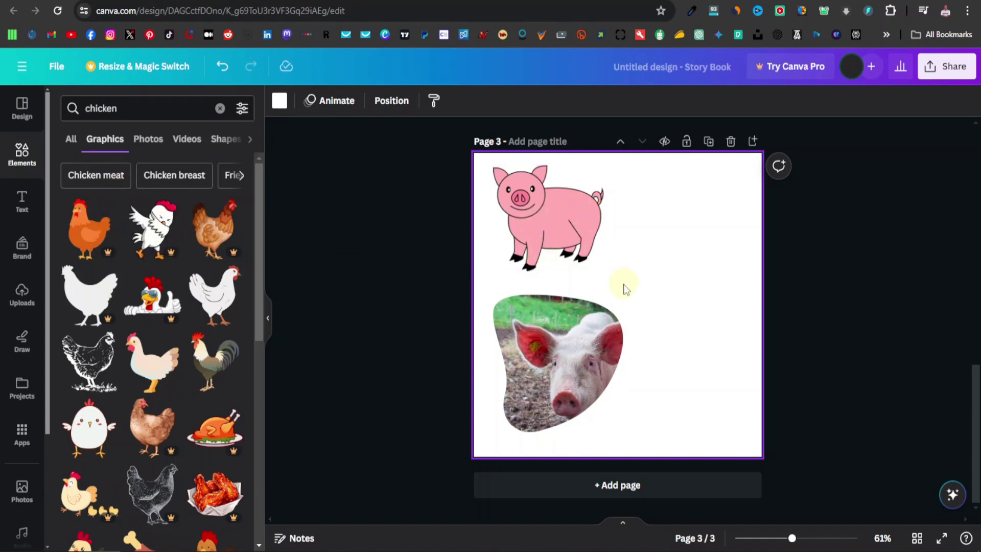
Step: On page 3, replace the pig graphic with the white hen graphic and the framed photo with the close-up of a brown chicken
{"action": "left_click_drag", "start_coordinate": [213, 296], "coordinate": [551, 244]}
{"action": "left_click", "coordinate": [149, 138]}
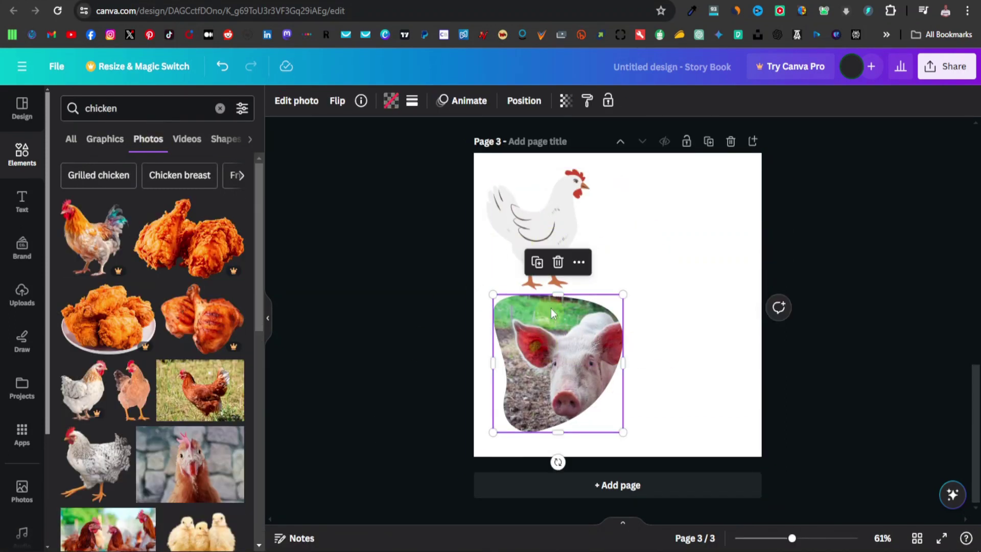
{"action": "left_click_drag", "start_coordinate": [150, 425], "coordinate": [587, 348]}
Step: Search the photos for "goat" and fill the frame on the duplicated chicken page with the white goat eating grass
{"action": "double_click", "coordinate": [139, 109]}
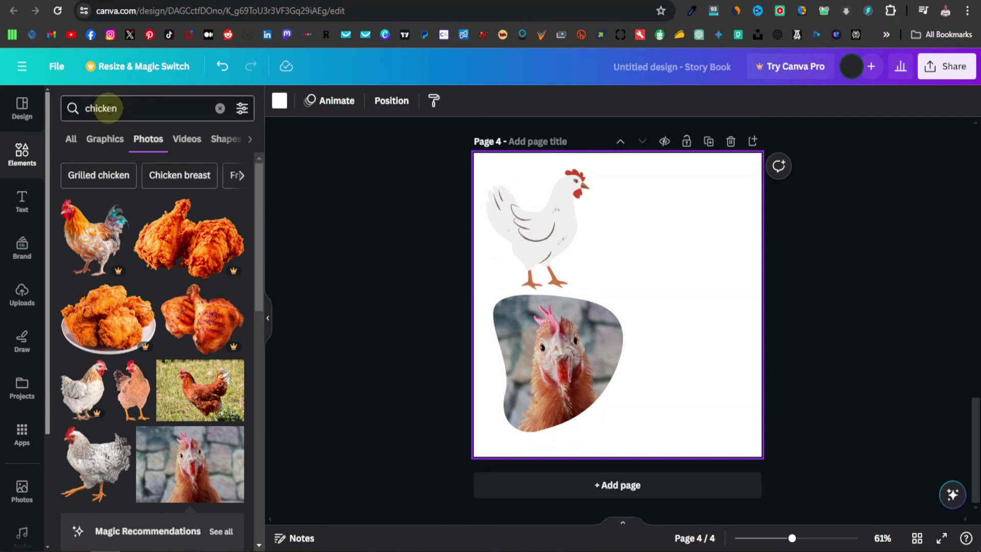
{"action": "type", "text": "goat"}
{"action": "left_click", "coordinate": [97, 156]}
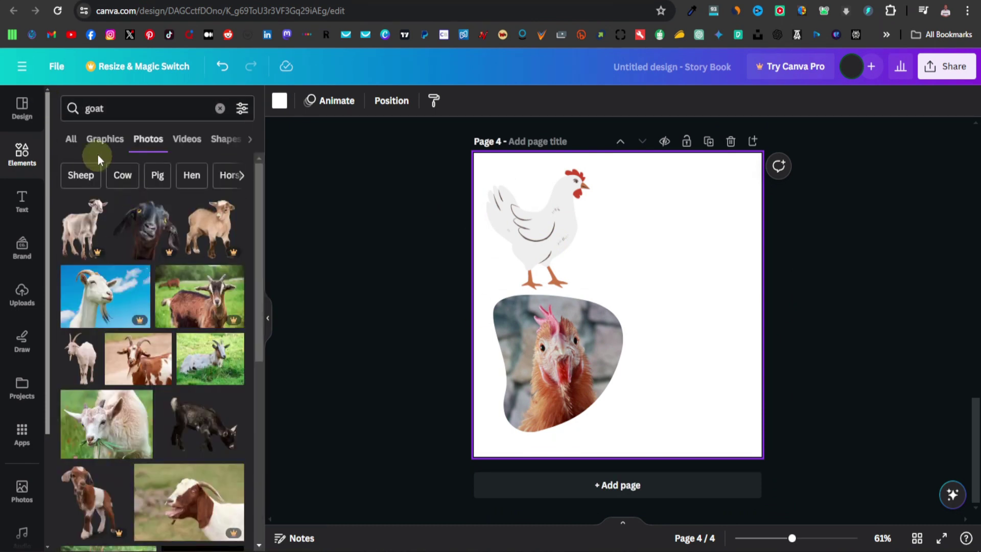
{"action": "left_click_drag", "start_coordinate": [101, 431], "coordinate": [557, 363]}
Step: On page 4, replace the hen graphic with the brown goat graphic, placed above the framed goat photo
{"action": "left_click", "coordinate": [537, 230]}
{"action": "left_click", "coordinate": [536, 139]}
{"action": "left_click", "coordinate": [105, 138]}
{"action": "left_click_drag", "start_coordinate": [215, 299], "coordinate": [562, 227]}
{"action": "left_click", "coordinate": [691, 310]}
Step: Duplicate the goat page and replace its goat graphic with the cream, grey-faced sheep from a graphics search for "sheep"
{"action": "left_click", "coordinate": [709, 141]}
{"action": "double_click", "coordinate": [95, 108]}
{"action": "type", "text": "sheep"}
{"action": "left_click", "coordinate": [547, 225]}
{"action": "left_click", "coordinate": [156, 371]}
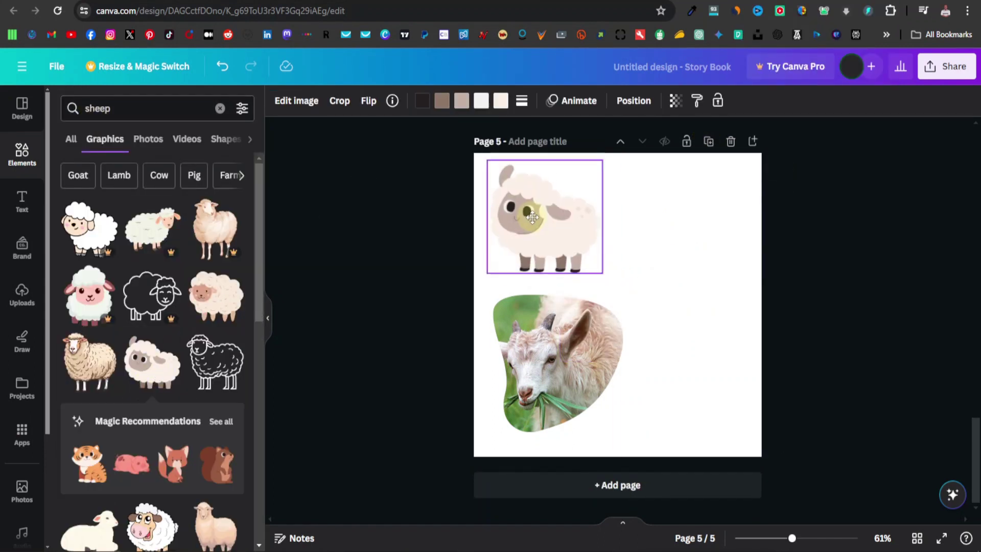
Step: On page 5, replace the framed goat photo with the photo of a sheep facing forward in front of its flock
{"action": "left_click", "coordinate": [557, 358]}
{"action": "left_click", "coordinate": [148, 138]}
{"action": "left_click", "coordinate": [192, 379]}
{"action": "left_click", "coordinate": [656, 262]}
Step: Duplicate the sheep page and fill its frame with the photo of a goose walking on grass, found by searching for "goose"
{"action": "left_click", "coordinate": [708, 141]}
{"action": "double_click", "coordinate": [97, 109]}
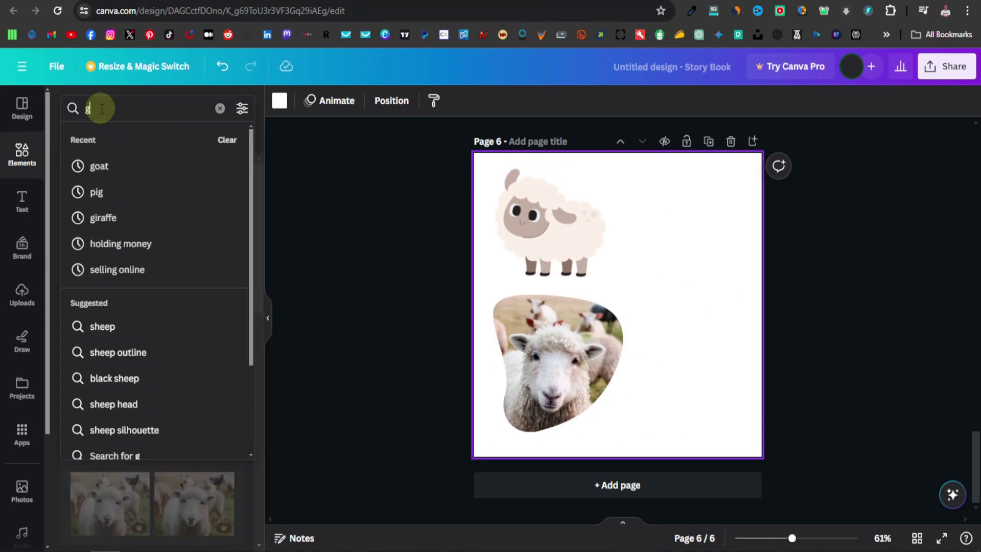
{"action": "type", "text": "goose"}
{"action": "key", "text": "Return"}
{"action": "left_click_drag", "start_coordinate": [184, 416], "coordinate": [557, 362]}
Step: On page 6, replace the sheep graphic with the pale blue goose graphic above the framed photo and flip it horizontally
{"action": "left_click", "coordinate": [511, 225]}
{"action": "key", "text": "Delete"}
{"action": "left_click", "coordinate": [105, 138]}
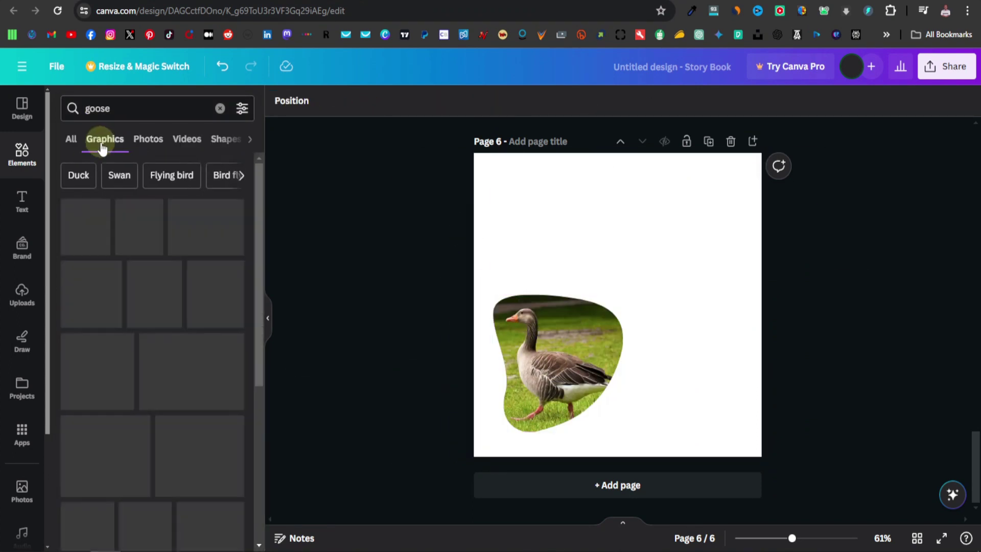
{"action": "left_click", "coordinate": [214, 296]}
{"action": "left_click_drag", "start_coordinate": [635, 314], "coordinate": [559, 237]}
{"action": "left_click", "coordinate": [368, 101]}
{"action": "left_click", "coordinate": [398, 135]}
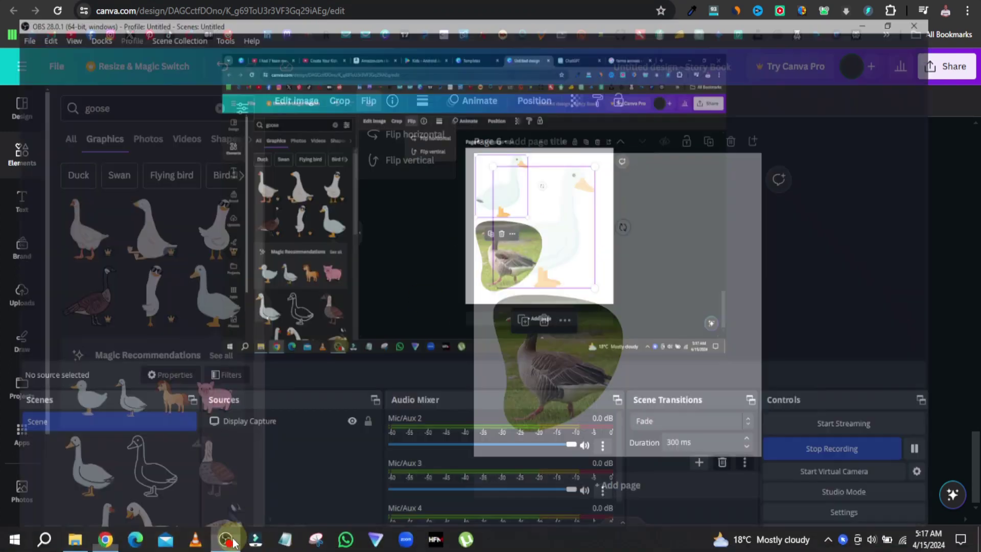
{"action": "left_click", "coordinate": [699, 305]}
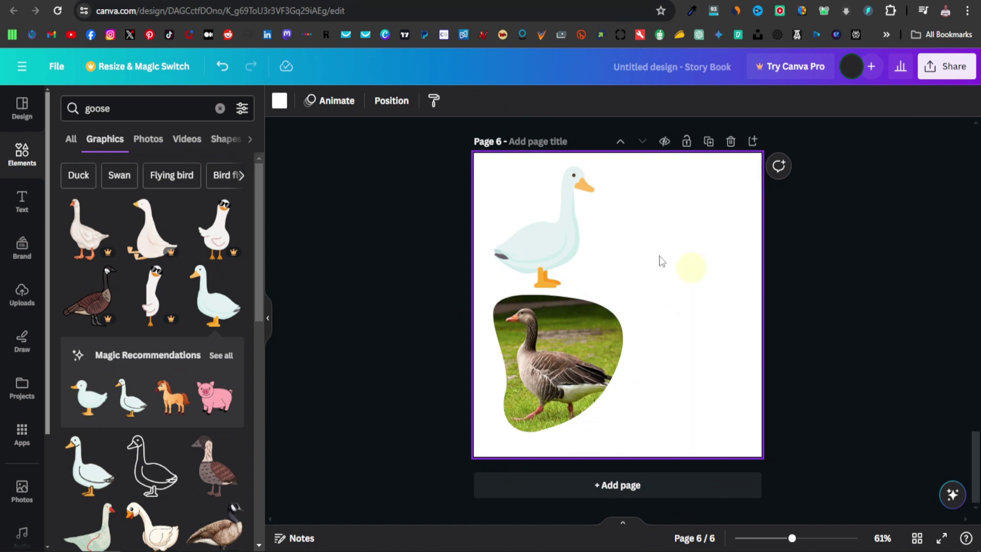
Step: Review all six animal pages, checking the graphic and framed photo on each
{"action": "scroll", "coordinate": [645, 250], "scroll_direction": "up", "scroll_amount": 15}
{"action": "scroll", "coordinate": [651, 277], "scroll_direction": "up", "scroll_amount": 5}
{"action": "scroll", "coordinate": [580, 284], "scroll_direction": "down", "scroll_amount": 8}
{"action": "scroll", "coordinate": [629, 314], "scroll_direction": "up", "scroll_amount": 5}
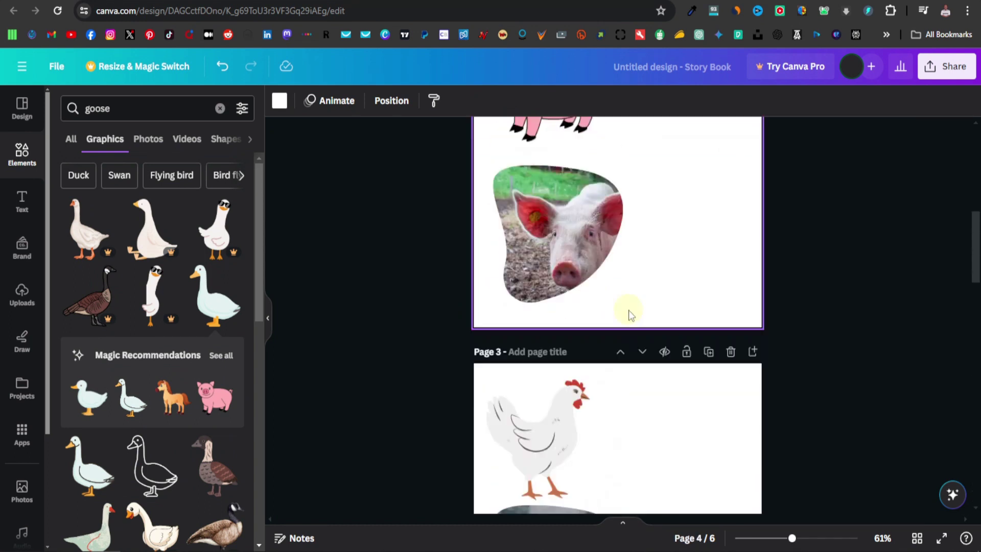
{"action": "scroll", "coordinate": [630, 313], "scroll_direction": "up", "scroll_amount": 10}
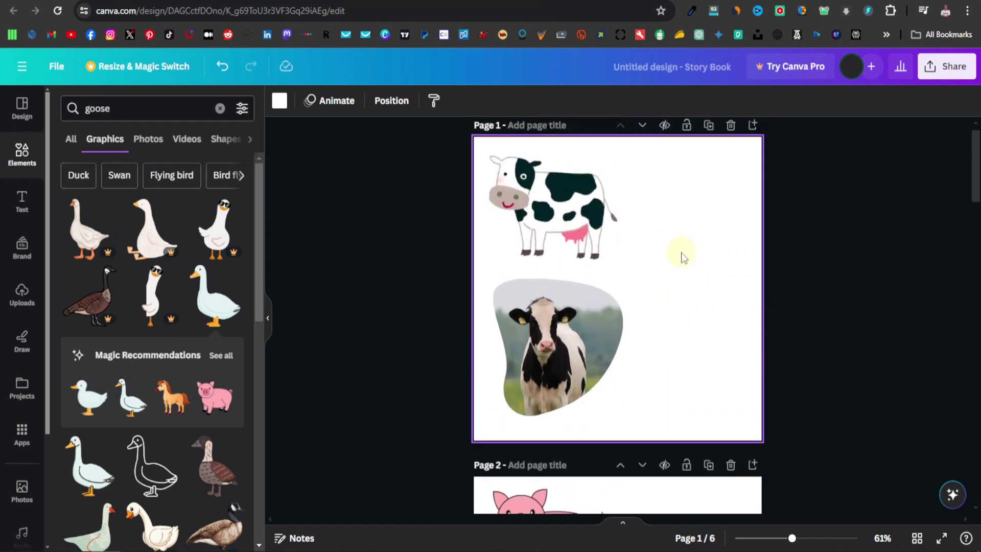
{"action": "scroll", "coordinate": [673, 256], "scroll_direction": "down", "scroll_amount": 10}
{"action": "scroll", "coordinate": [680, 326], "scroll_direction": "down", "scroll_amount": 10}
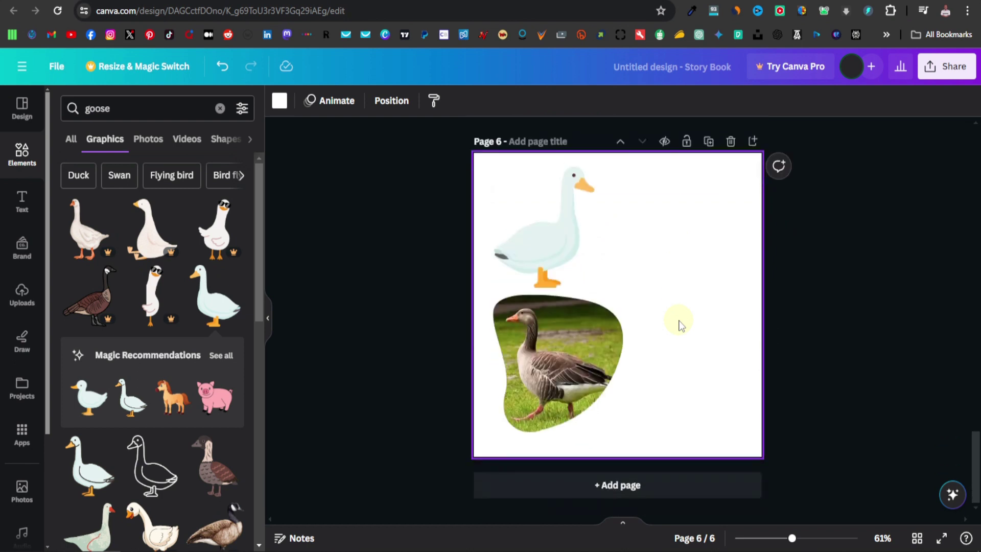
{"action": "scroll", "coordinate": [677, 304], "scroll_direction": "up", "scroll_amount": 15}
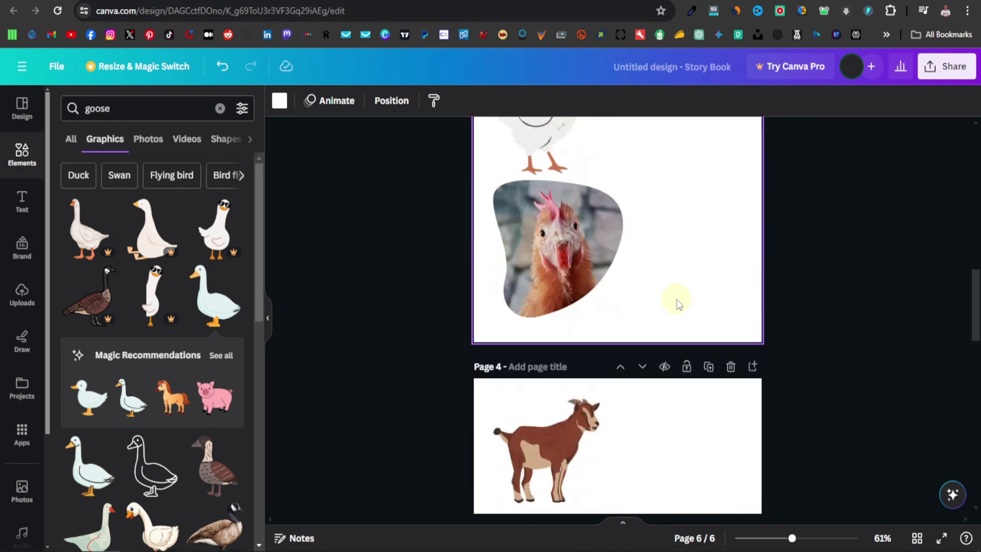
{"action": "scroll", "coordinate": [676, 299], "scroll_direction": "up", "scroll_amount": 2}
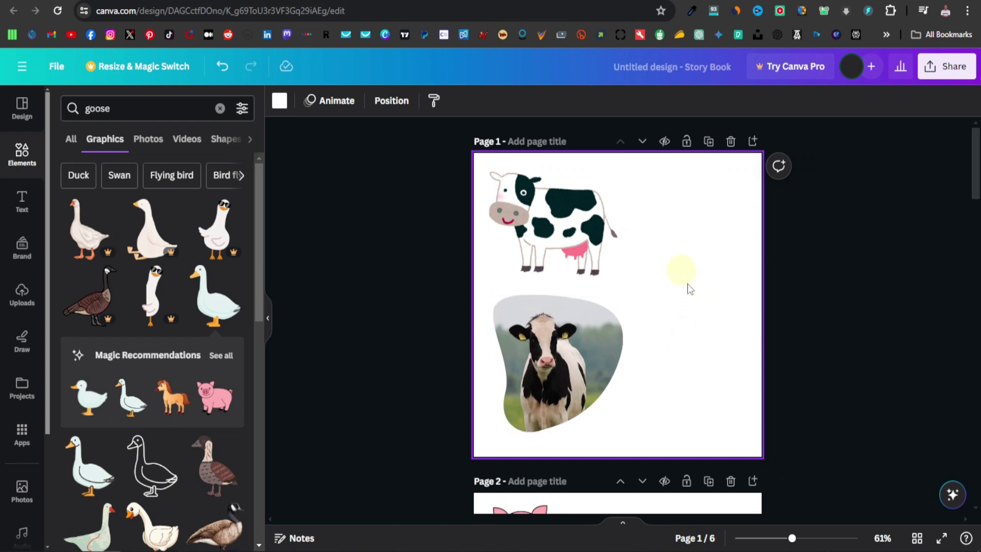
Step: Set the cow page's background to a custom solid light green, #AEF178
{"action": "left_click", "coordinate": [281, 102]}
{"action": "scroll", "coordinate": [140, 281], "scroll_direction": "down", "scroll_amount": 3}
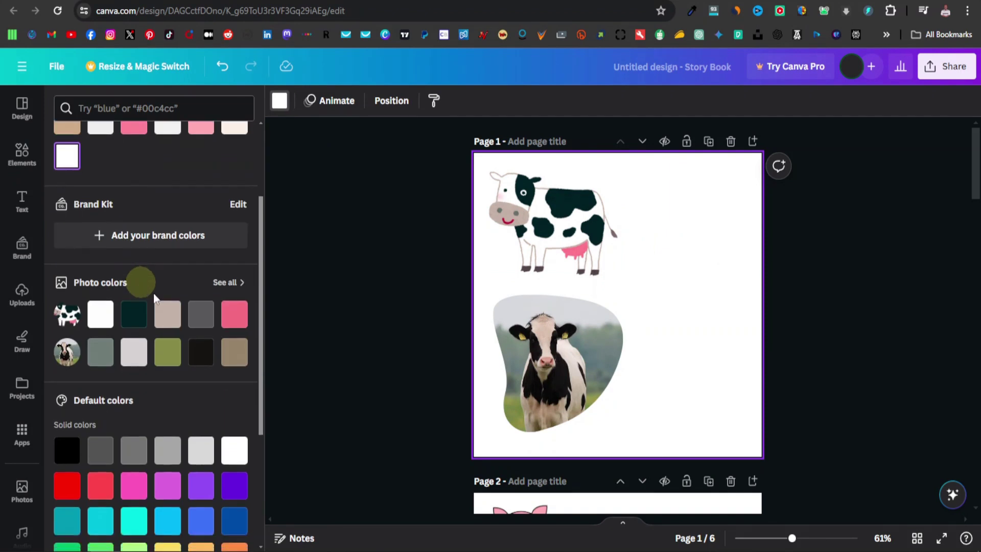
{"action": "scroll", "coordinate": [134, 422], "scroll_direction": "up", "scroll_amount": 3}
{"action": "left_click", "coordinate": [66, 179]}
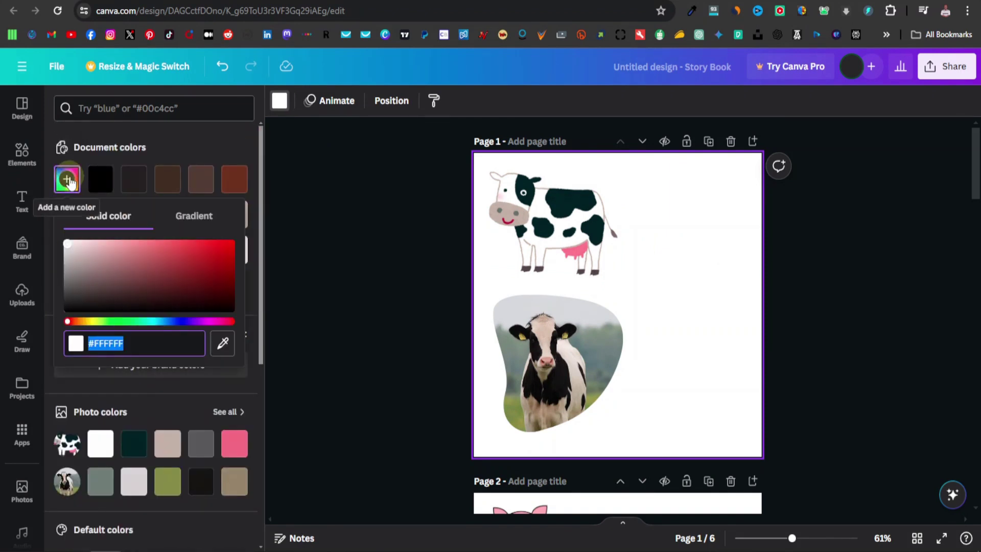
{"action": "left_click_drag", "start_coordinate": [68, 322], "coordinate": [97, 322]}
{"action": "left_click", "coordinate": [190, 252]}
{"action": "left_click_drag", "start_coordinate": [191, 252], "coordinate": [232, 243]}
{"action": "left_click_drag", "start_coordinate": [98, 322], "coordinate": [109, 322]}
{"action": "left_click", "coordinate": [149, 245]}
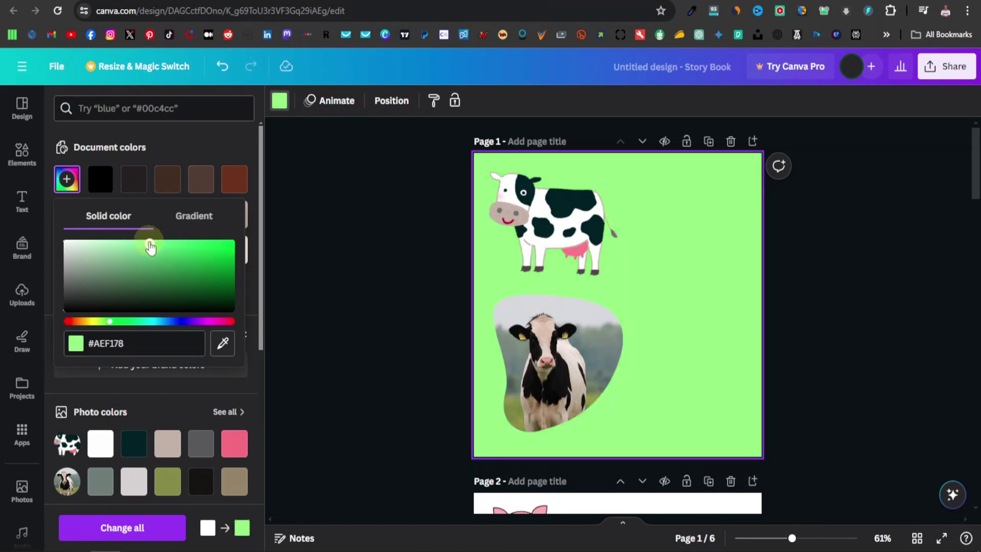
Step: Set the pig page's background to a custom solid coral pink, #FF8484
{"action": "scroll", "coordinate": [685, 317], "scroll_direction": "down", "scroll_amount": 4}
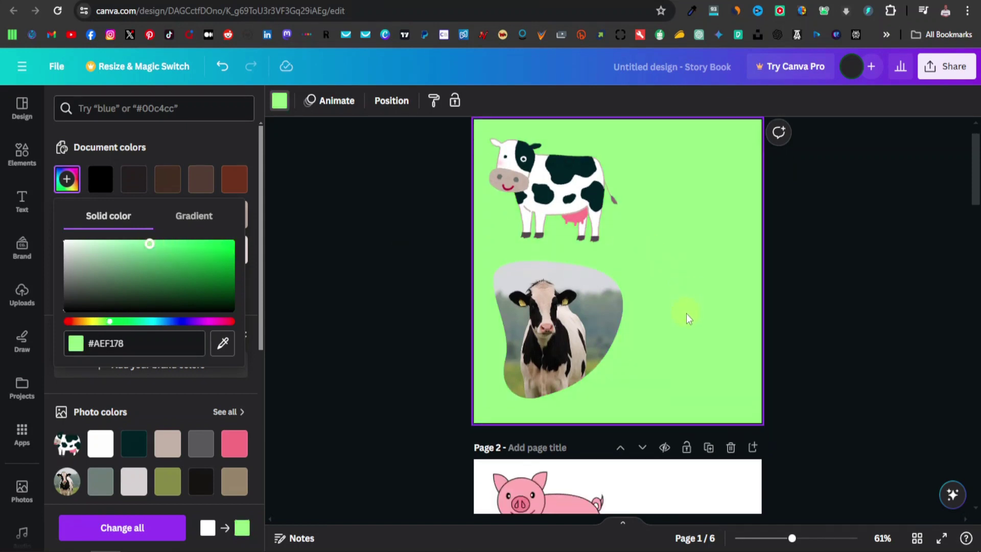
{"action": "left_click", "coordinate": [674, 380]}
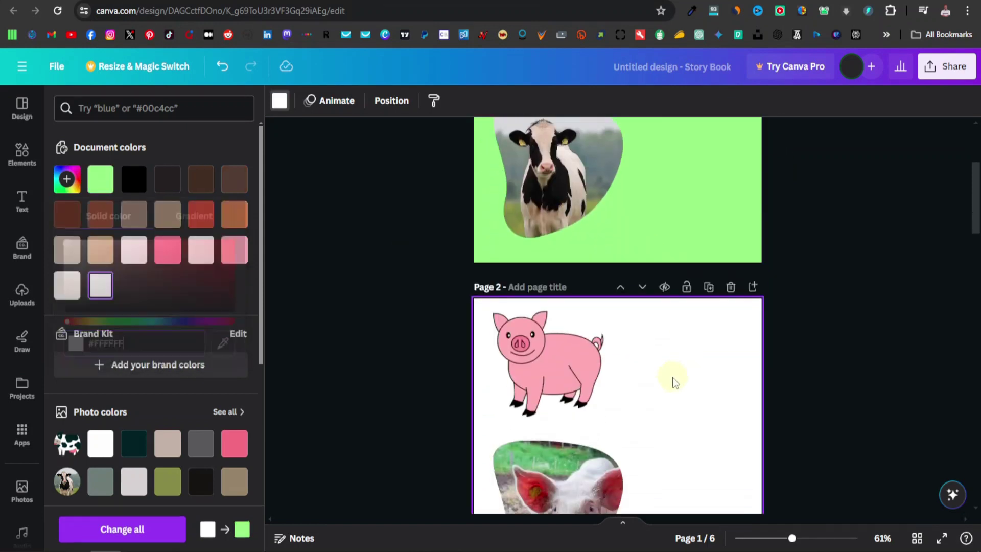
{"action": "left_click", "coordinate": [67, 179]}
{"action": "left_click_drag", "start_coordinate": [146, 254], "coordinate": [147, 244]}
{"action": "scroll", "coordinate": [637, 327], "scroll_direction": "down", "scroll_amount": 2}
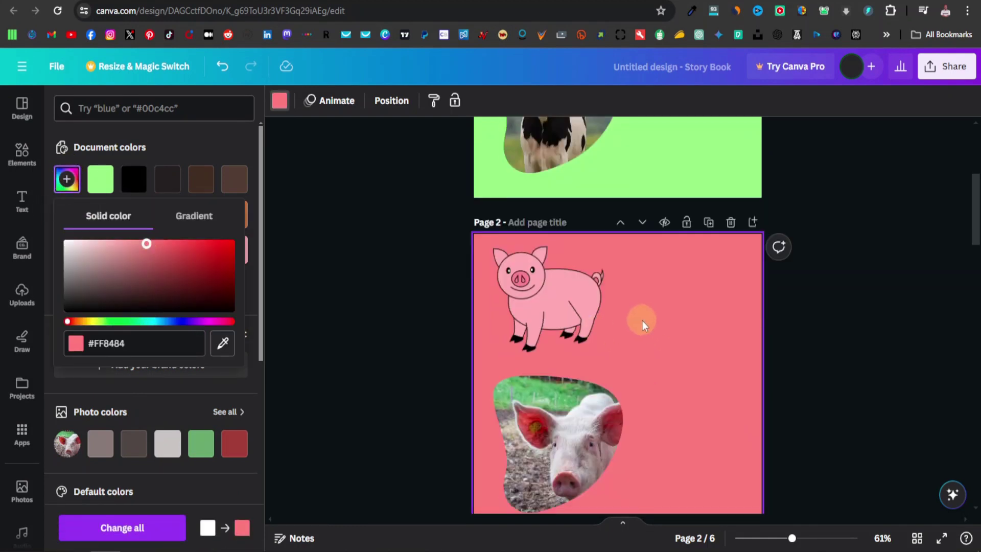
Step: Set the chicken page's background to a custom solid pale yellow, #FFE381
{"action": "scroll", "coordinate": [641, 319], "scroll_direction": "down", "scroll_amount": 4}
{"action": "left_click", "coordinate": [661, 397]}
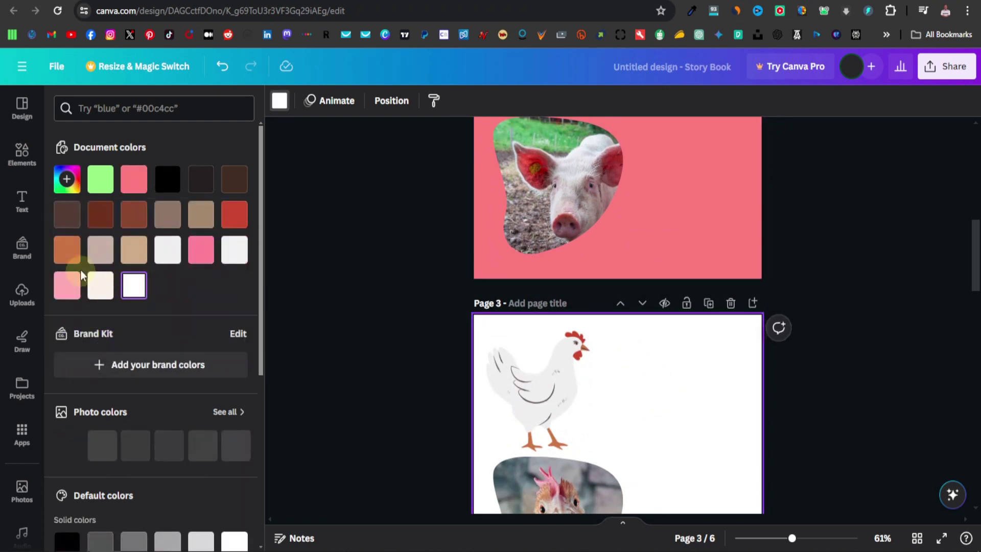
{"action": "left_click", "coordinate": [66, 179]}
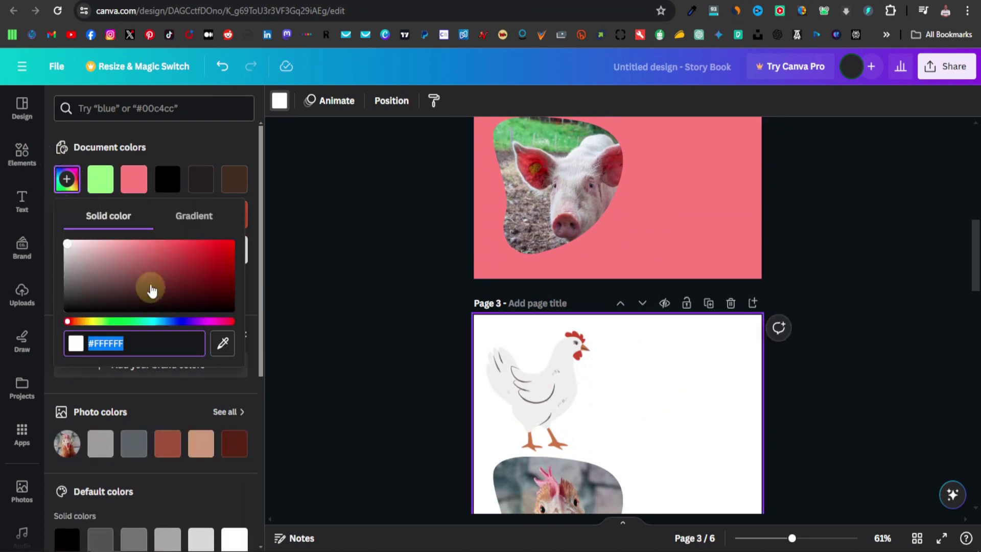
{"action": "left_click", "coordinate": [148, 244]}
{"action": "left_click_drag", "start_coordinate": [67, 321], "coordinate": [89, 321]}
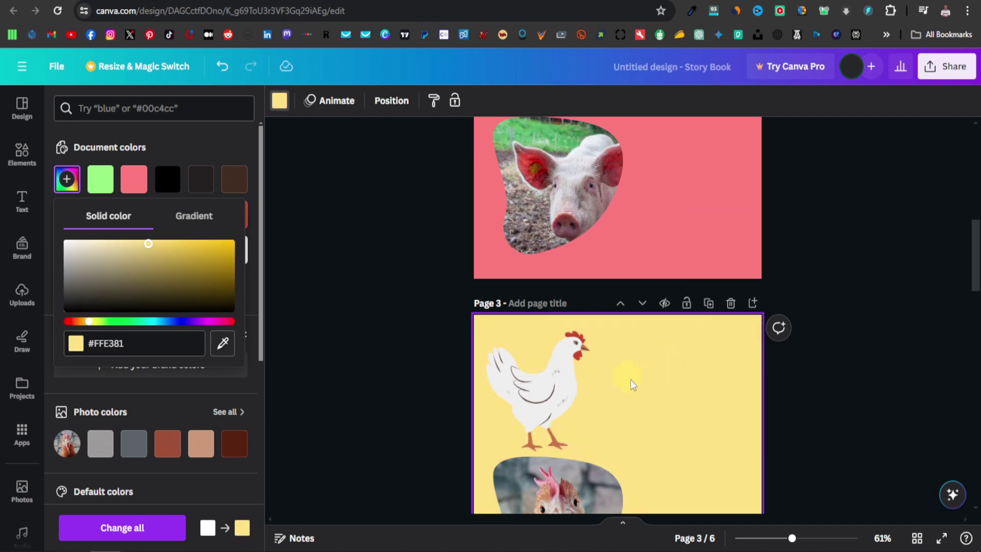
Step: Set the goat page's background to a custom solid light blue, #9FE0FD
{"action": "scroll", "coordinate": [632, 385], "scroll_direction": "down", "scroll_amount": 8}
{"action": "left_click", "coordinate": [645, 323]}
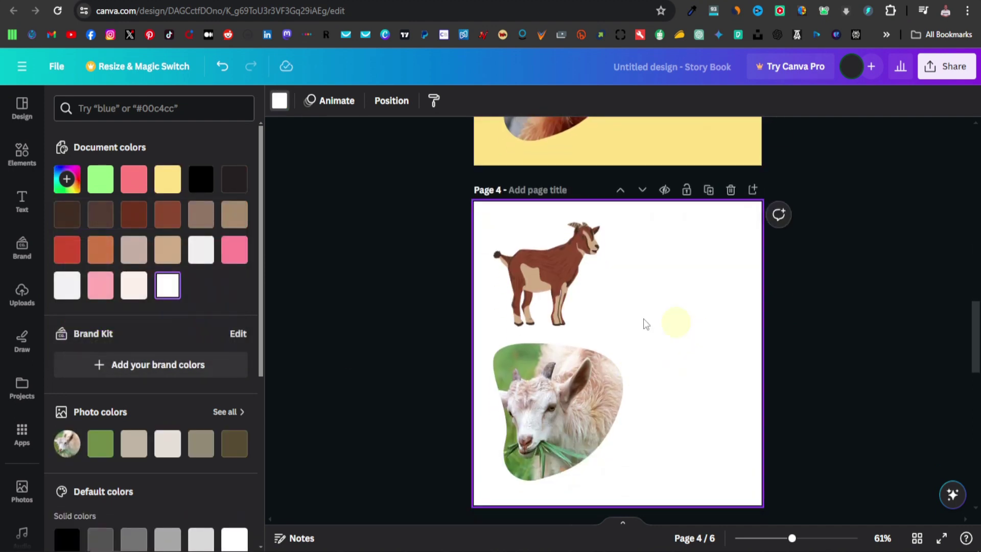
{"action": "left_click", "coordinate": [67, 179]}
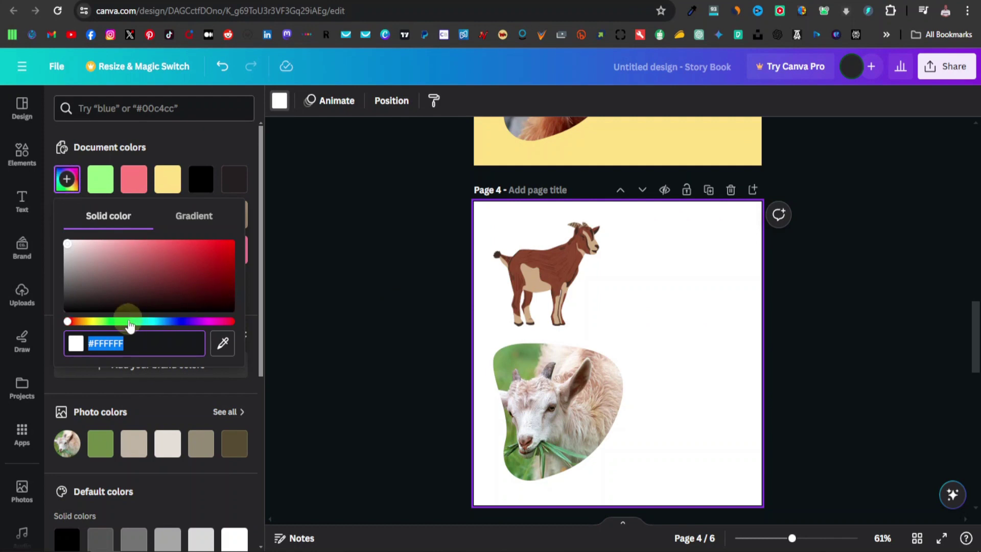
{"action": "left_click", "coordinate": [142, 247]}
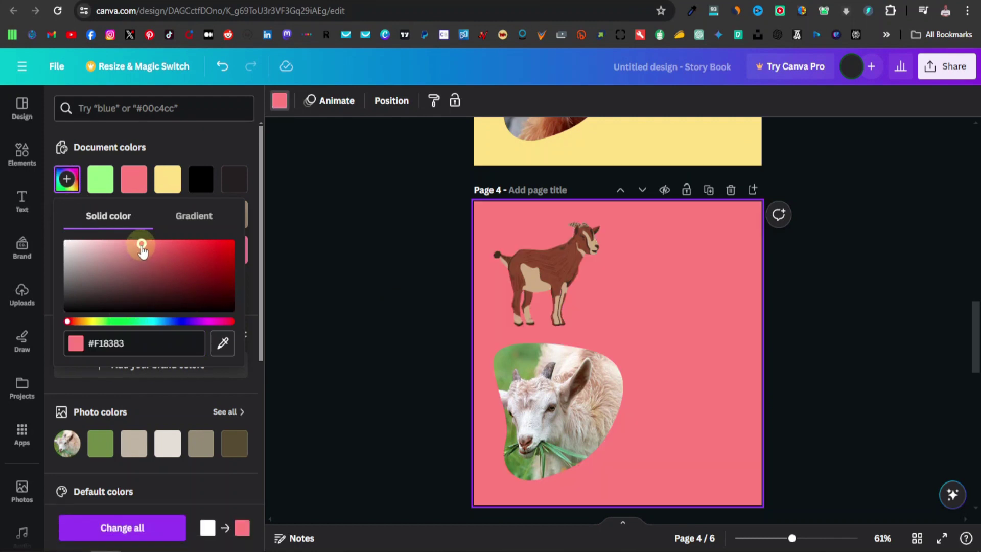
{"action": "left_click", "coordinate": [75, 322]}
{"action": "left_click_drag", "start_coordinate": [70, 326], "coordinate": [156, 322]}
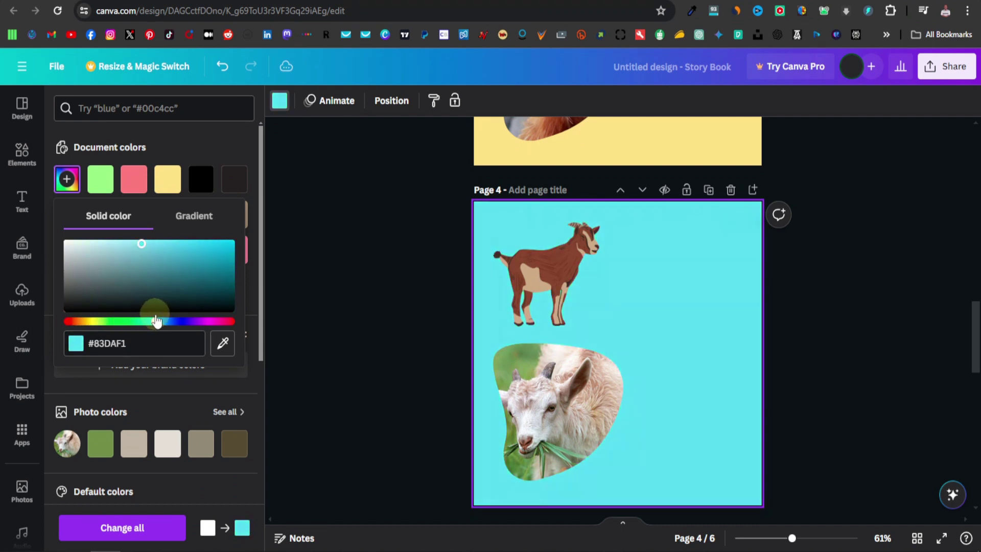
{"action": "left_click", "coordinate": [131, 244]}
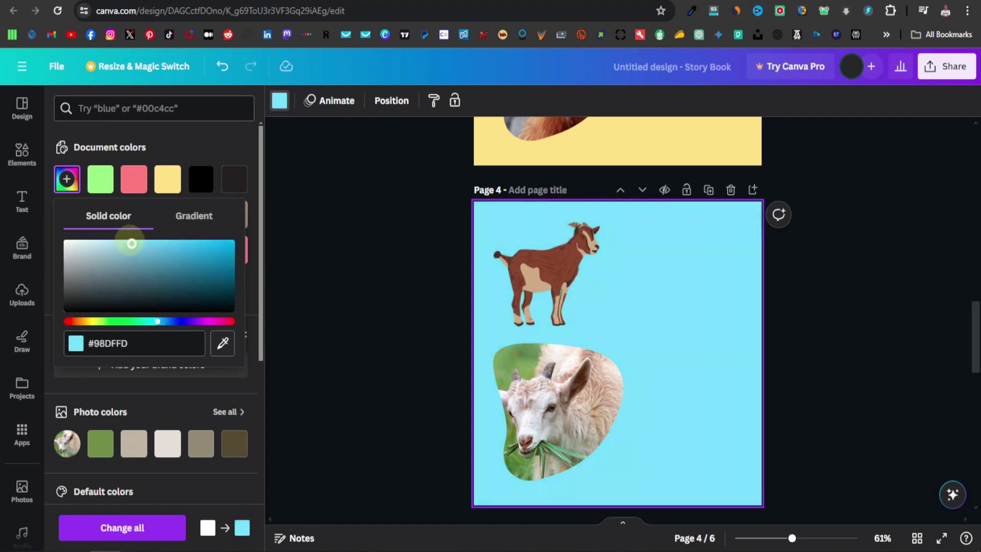
Step: Set the sheep page's background to a custom solid light purple, #A499FF
{"action": "scroll", "coordinate": [620, 359], "scroll_direction": "down", "scroll_amount": 6}
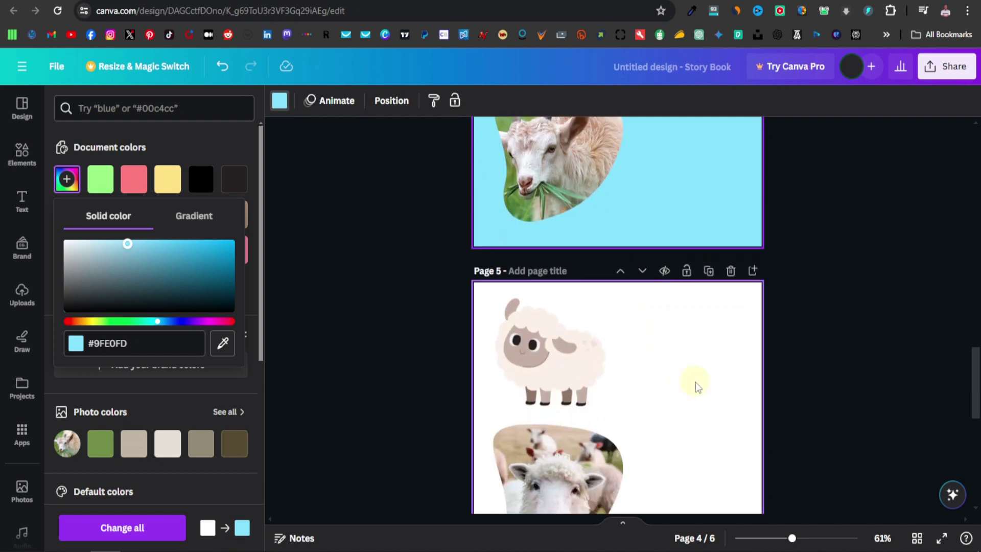
{"action": "left_click", "coordinate": [716, 368]}
{"action": "left_click", "coordinate": [66, 179]}
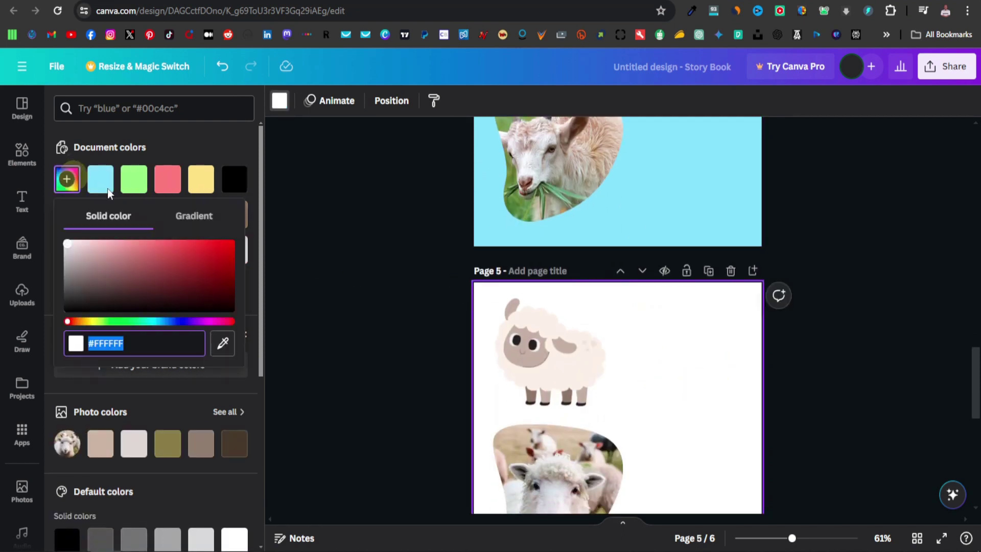
{"action": "left_click_drag", "start_coordinate": [189, 326], "coordinate": [179, 322]}
Step: Set the goose page's background to a custom solid mint green, #AAFFD1
{"action": "scroll", "coordinate": [636, 352], "scroll_direction": "down", "scroll_amount": 6}
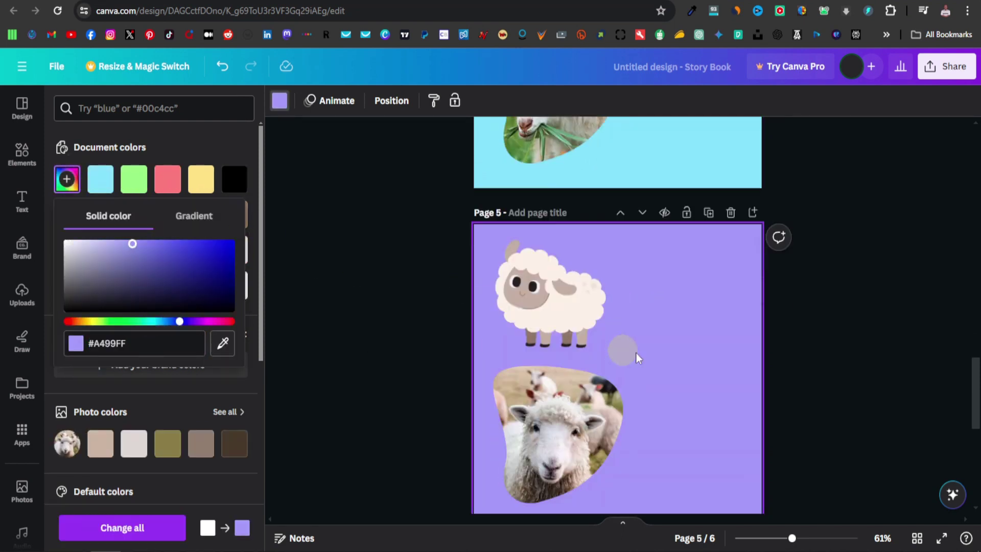
{"action": "left_click", "coordinate": [704, 305]}
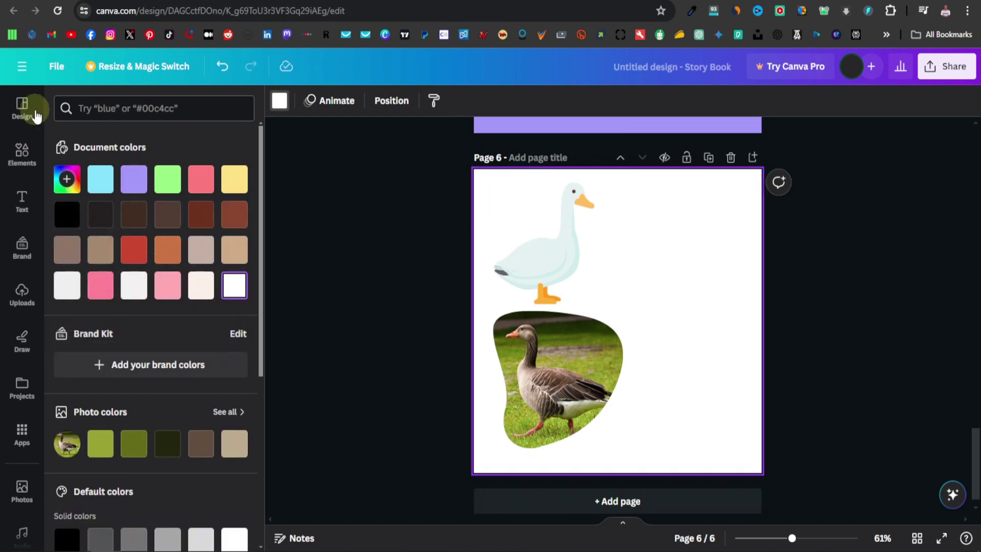
{"action": "left_click", "coordinate": [66, 179]}
{"action": "left_click_drag", "start_coordinate": [122, 256], "coordinate": [121, 227]}
{"action": "left_click", "coordinate": [134, 321]}
{"action": "scroll", "coordinate": [660, 303], "scroll_direction": "down", "scroll_amount": 1}
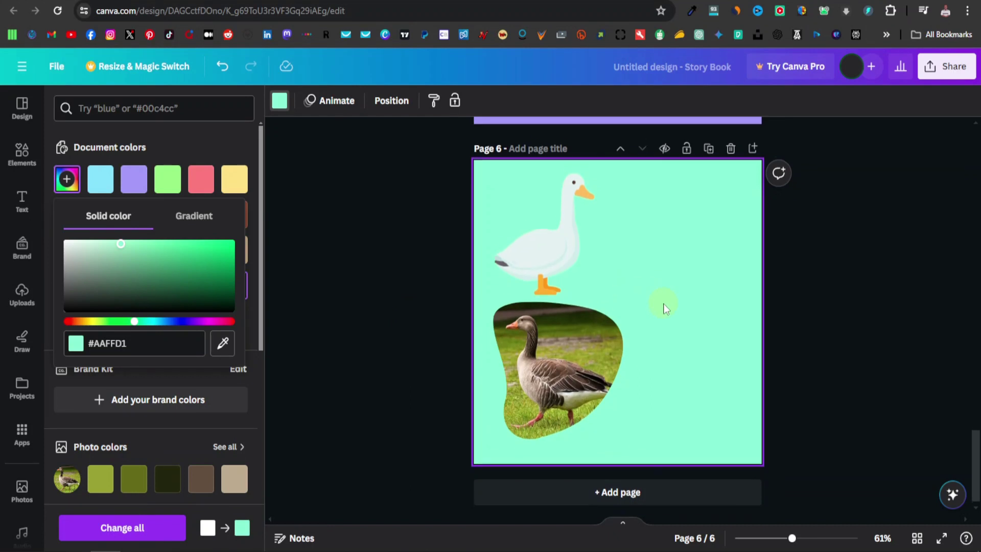
Step: Review the coloured backgrounds, graphics and framed photos across the story book's animal pages
{"action": "scroll", "coordinate": [695, 314], "scroll_direction": "up", "scroll_amount": 20}
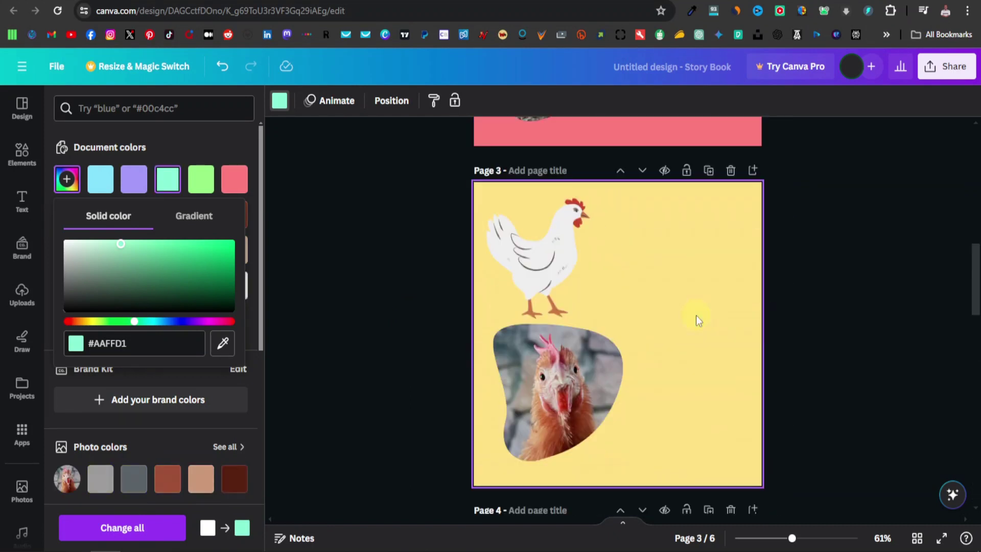
{"action": "scroll", "coordinate": [696, 315], "scroll_direction": "up", "scroll_amount": 4}
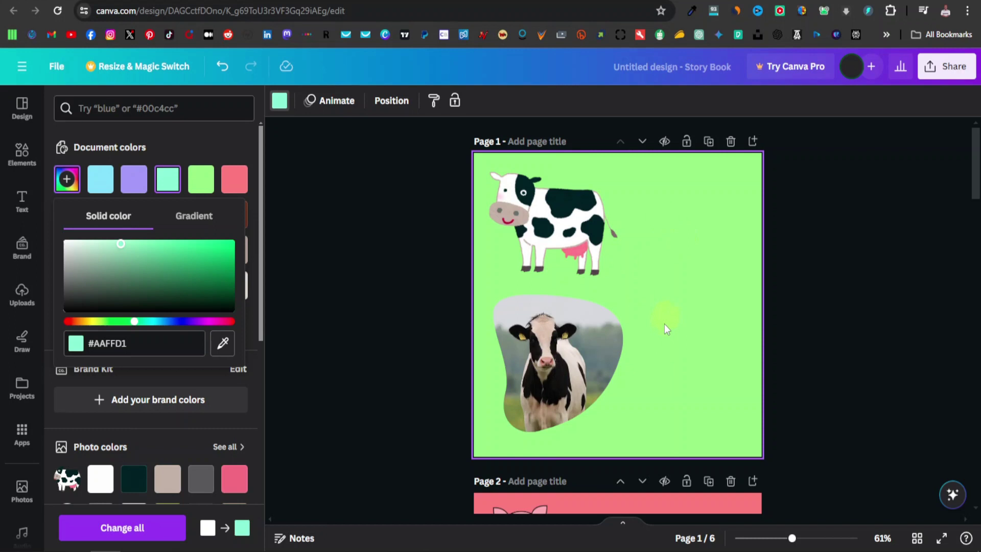
{"action": "scroll", "coordinate": [664, 327], "scroll_direction": "down", "scroll_amount": 20}
{"action": "scroll", "coordinate": [659, 373], "scroll_direction": "up", "scroll_amount": 20}
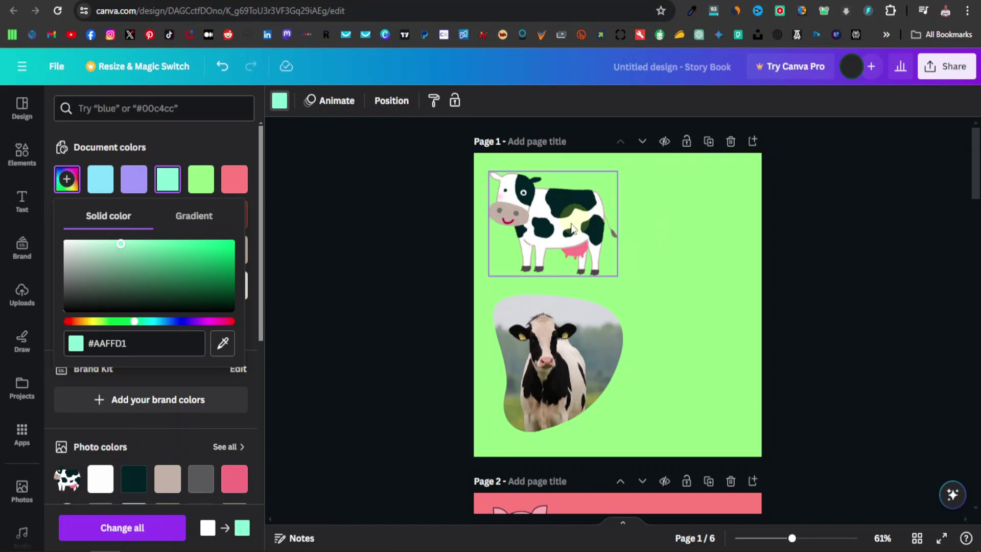
{"action": "scroll", "coordinate": [671, 285], "scroll_direction": "down", "scroll_amount": 8}
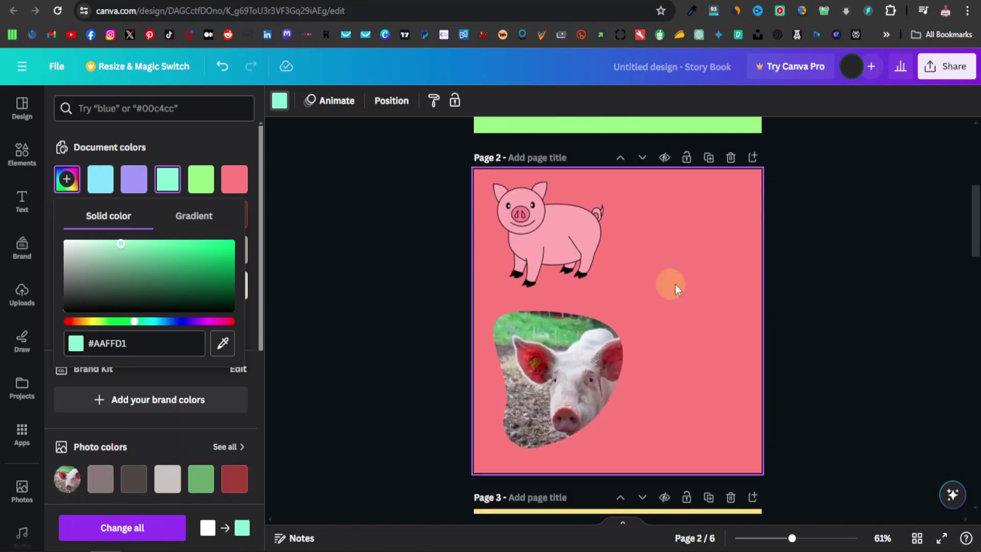
{"action": "scroll", "coordinate": [639, 279], "scroll_direction": "down", "scroll_amount": 7}
{"action": "scroll", "coordinate": [638, 378], "scroll_direction": "up", "scroll_amount": 7}
{"action": "scroll", "coordinate": [650, 378], "scroll_direction": "up", "scroll_amount": 8}
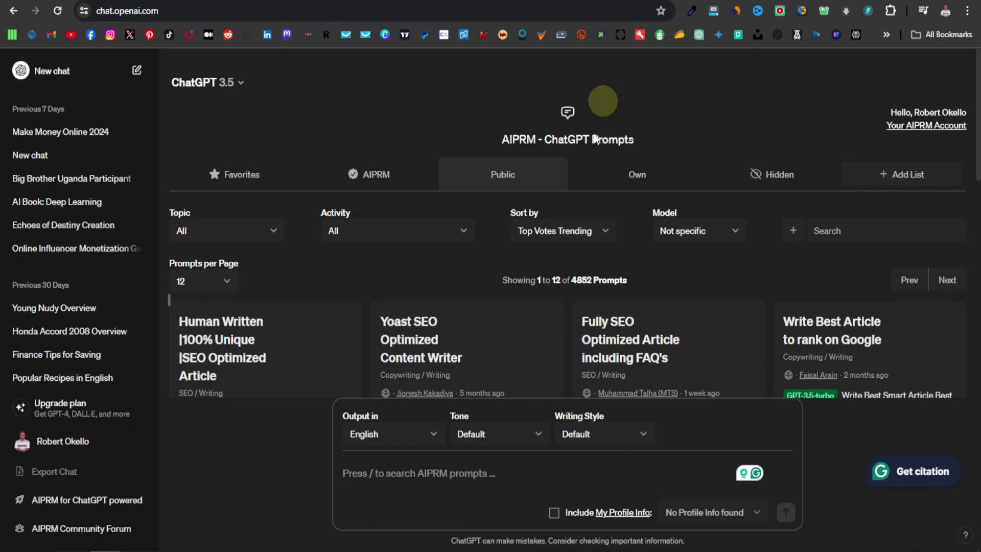
Step: Switch to ChatGPT and submit the prompt "give me facts about each farm animals"
{"action": "left_click", "coordinate": [352, 473]}
{"action": "type", "text": "give me facts a"}
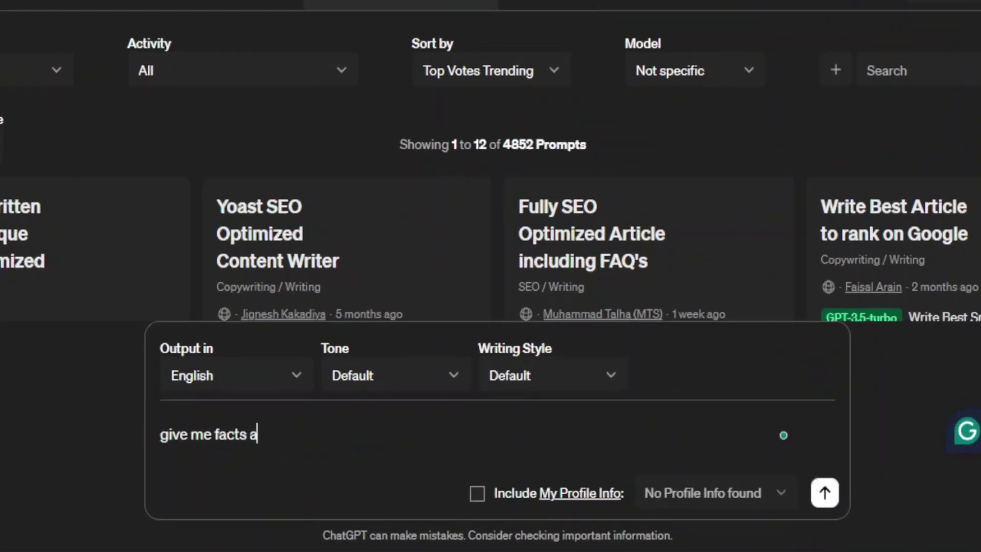
{"action": "type", "text": "bout each farm animals"}
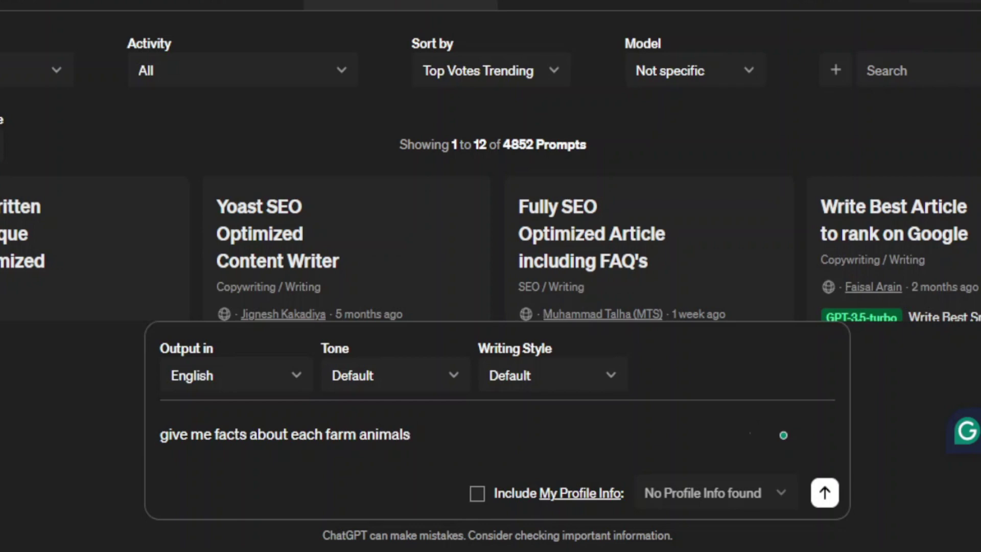
{"action": "key", "text": "Return"}
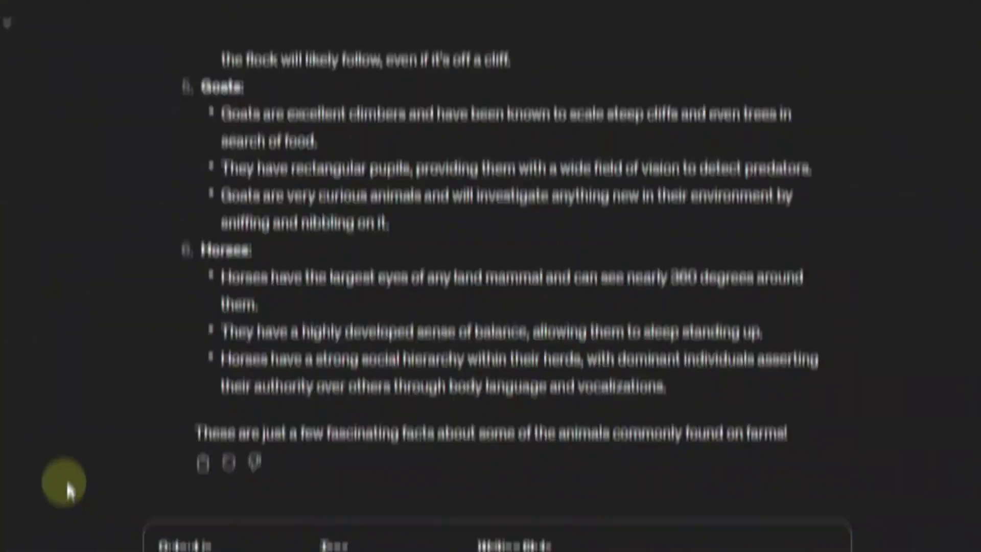
Step: Read through the farm animal facts in ChatGPT's reply and copy the three facts listed under Cows
{"action": "scroll", "coordinate": [69, 484], "scroll_direction": "up", "scroll_amount": 5}
{"action": "scroll", "coordinate": [69, 483], "scroll_direction": "up", "scroll_amount": 10}
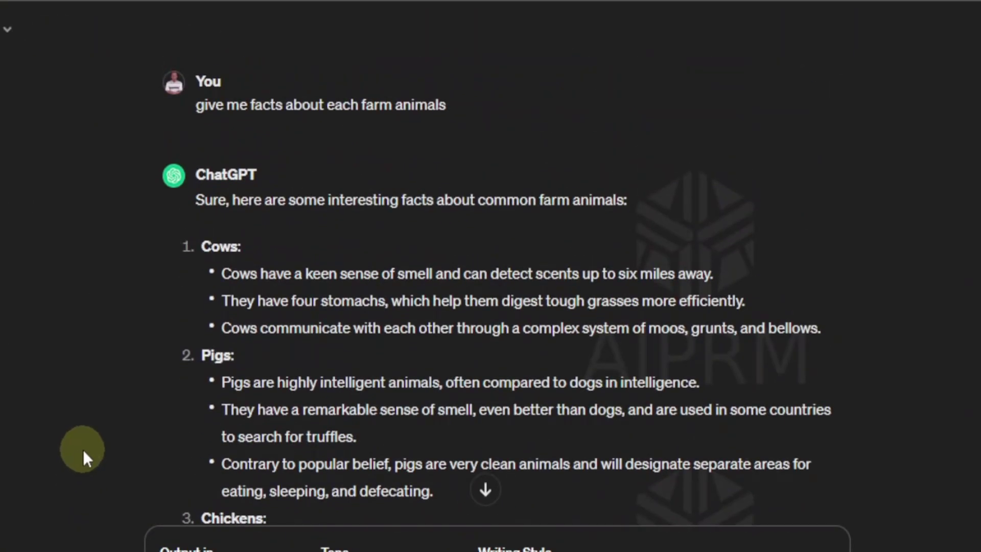
{"action": "scroll", "coordinate": [83, 450], "scroll_direction": "down", "scroll_amount": 2}
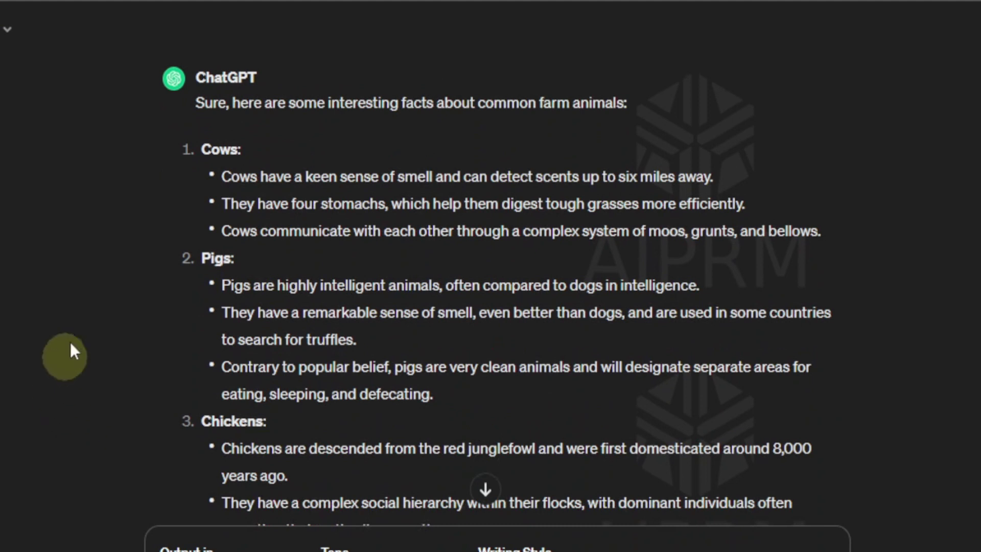
{"action": "scroll", "coordinate": [227, 263], "scroll_direction": "down", "scroll_amount": 8}
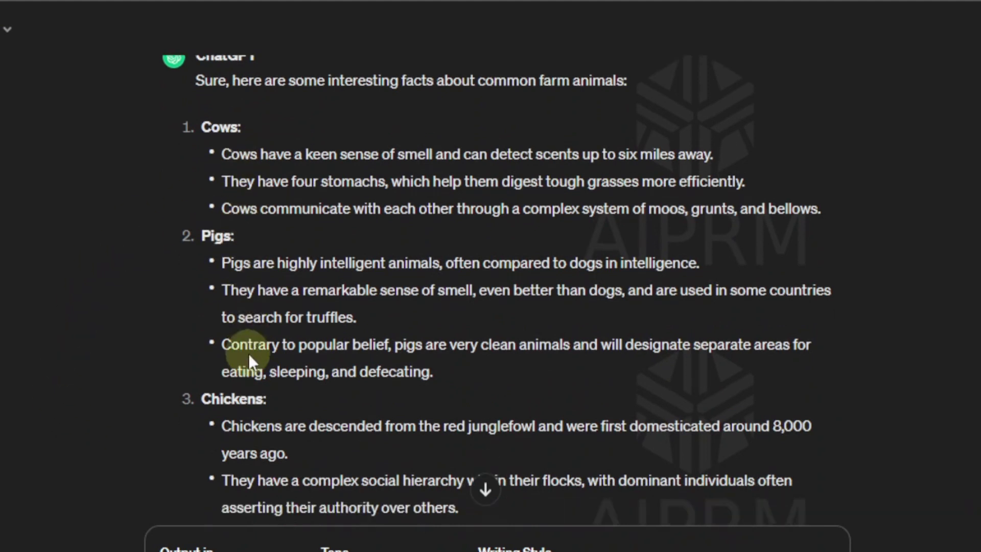
{"action": "scroll", "coordinate": [246, 331], "scroll_direction": "down", "scroll_amount": 5}
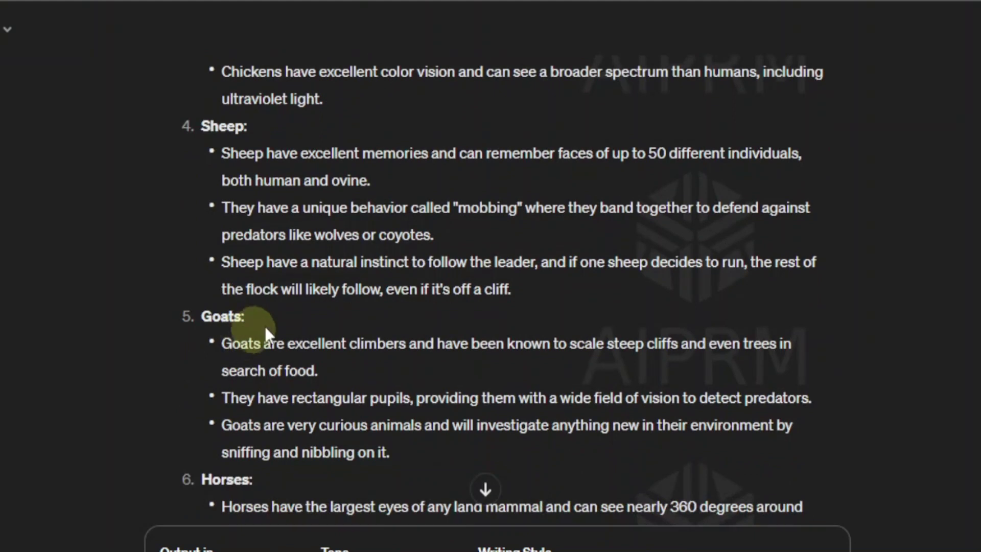
{"action": "scroll", "coordinate": [265, 327], "scroll_direction": "up", "scroll_amount": 11}
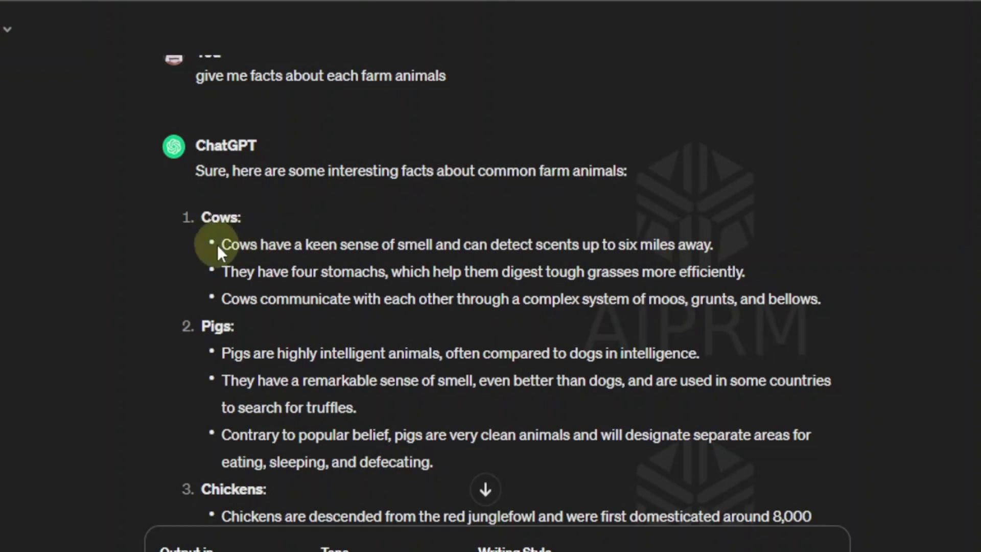
{"action": "left_click_drag", "start_coordinate": [224, 240], "coordinate": [797, 295]}
{"action": "right_click", "coordinate": [563, 288]}
{"action": "left_click", "coordinate": [563, 291]}
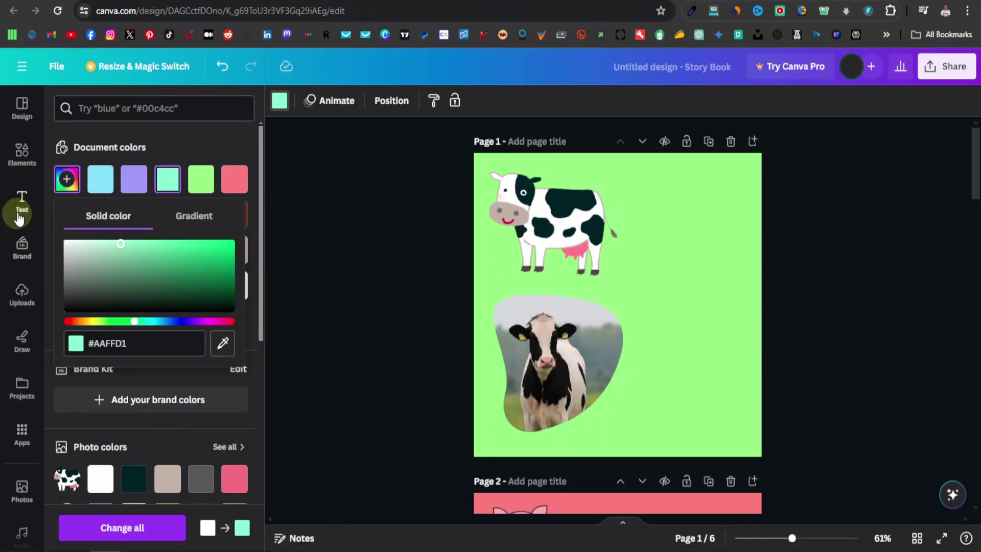
Step: Switch to the Canva story book, add a subheading text box to the cow page and paste the copied cow facts into it
{"action": "left_click", "coordinate": [19, 200]}
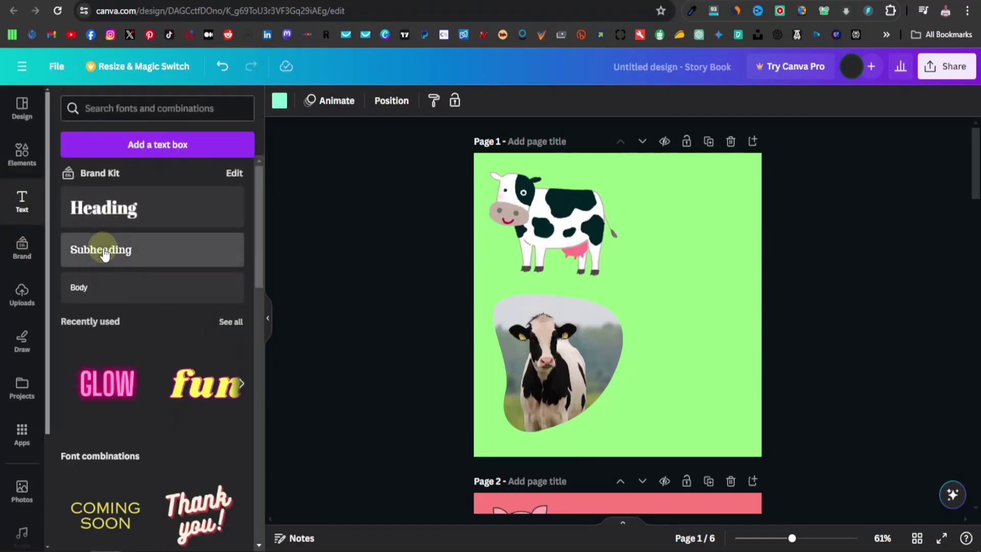
{"action": "left_click", "coordinate": [104, 250]}
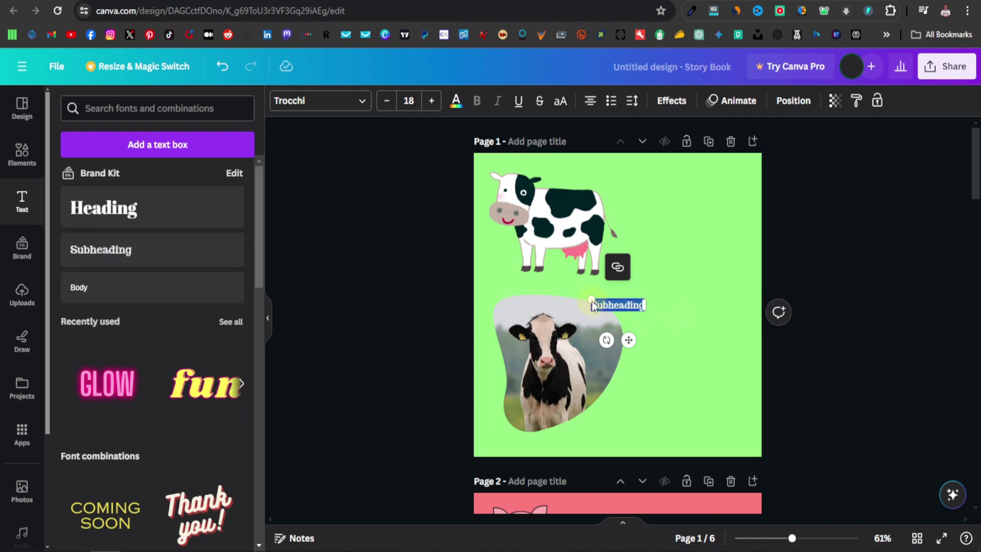
{"action": "key", "text": "ctrl+v"}
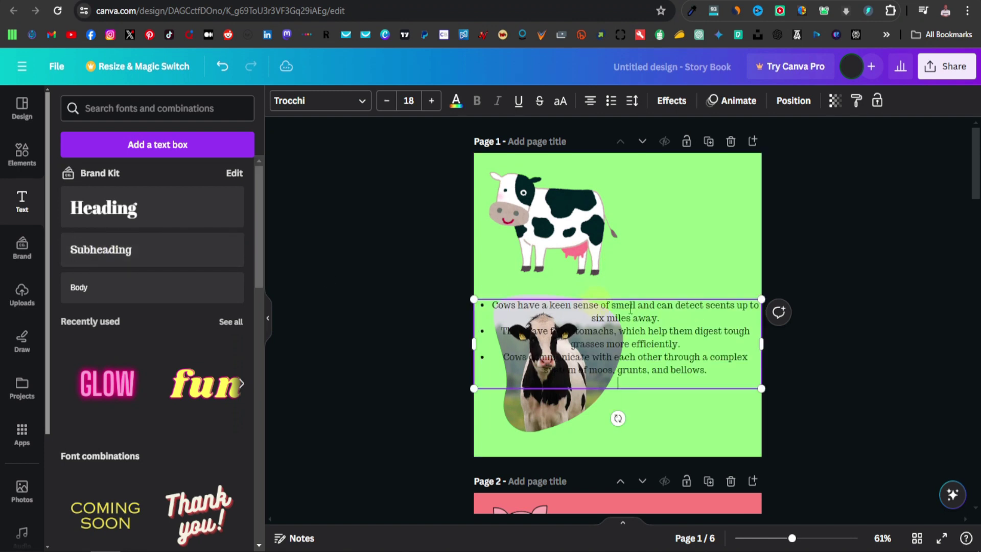
Step: Narrow and shrink the cow facts text box and place it in the empty area to the right of the cow graphic and photo
{"action": "left_click_drag", "start_coordinate": [763, 344], "coordinate": [672, 344]}
{"action": "left_click_drag", "start_coordinate": [673, 412], "coordinate": [603, 399]}
{"action": "left_click_drag", "start_coordinate": [557, 356], "coordinate": [713, 276]}
{"action": "left_click_drag", "start_coordinate": [713, 337], "coordinate": [738, 361]}
{"action": "left_click_drag", "start_coordinate": [742, 271], "coordinate": [708, 308]}
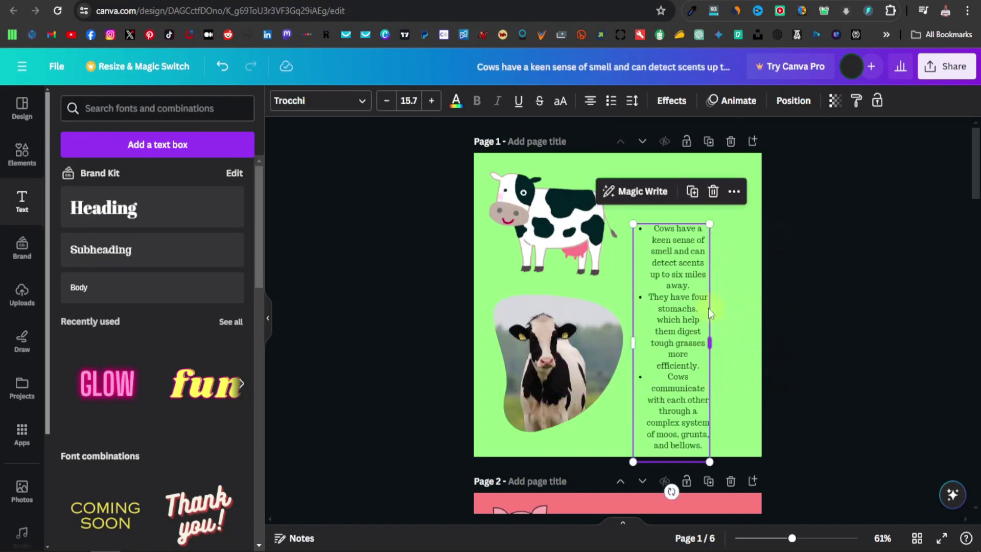
{"action": "left_click_drag", "start_coordinate": [717, 180], "coordinate": [716, 203]}
{"action": "left_click_drag", "start_coordinate": [680, 307], "coordinate": [707, 290]}
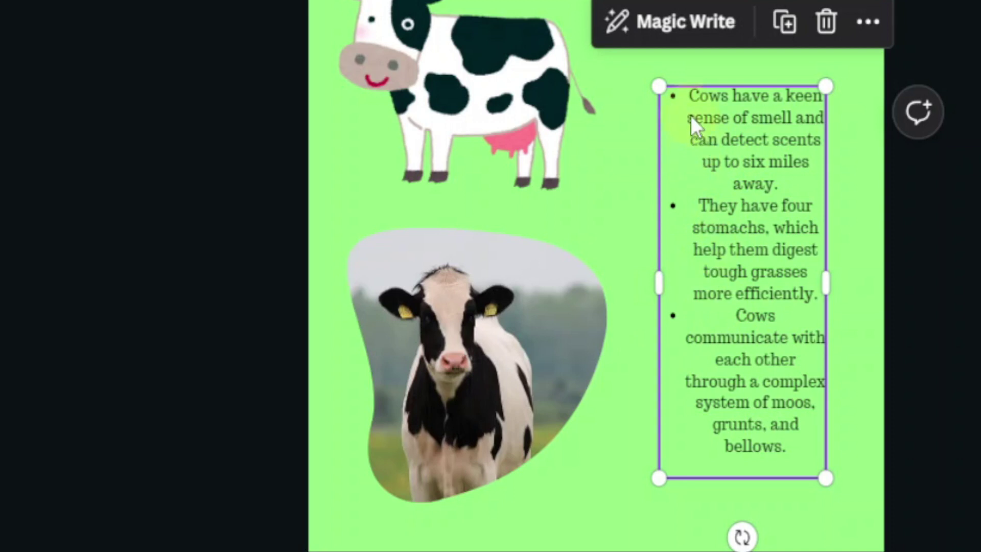
Step: Remove the bullet points from the three cow facts and separate the facts with blank lines
{"action": "left_click", "coordinate": [689, 98]}
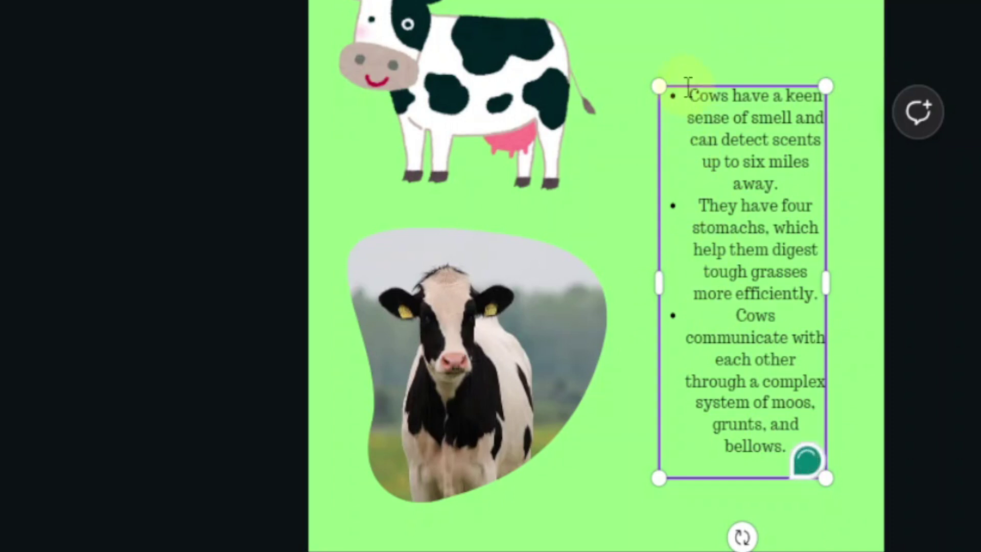
{"action": "key", "text": "BackSpace"}
{"action": "left_click", "coordinate": [695, 185]}
{"action": "key", "text": "BackSpace"}
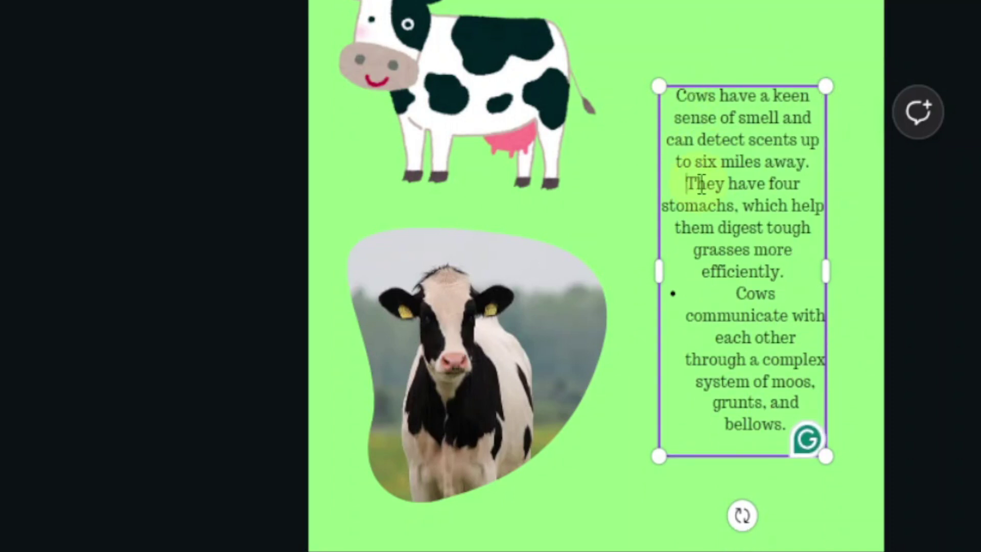
{"action": "left_click", "coordinate": [734, 295]}
{"action": "key", "text": "BackSpace"}
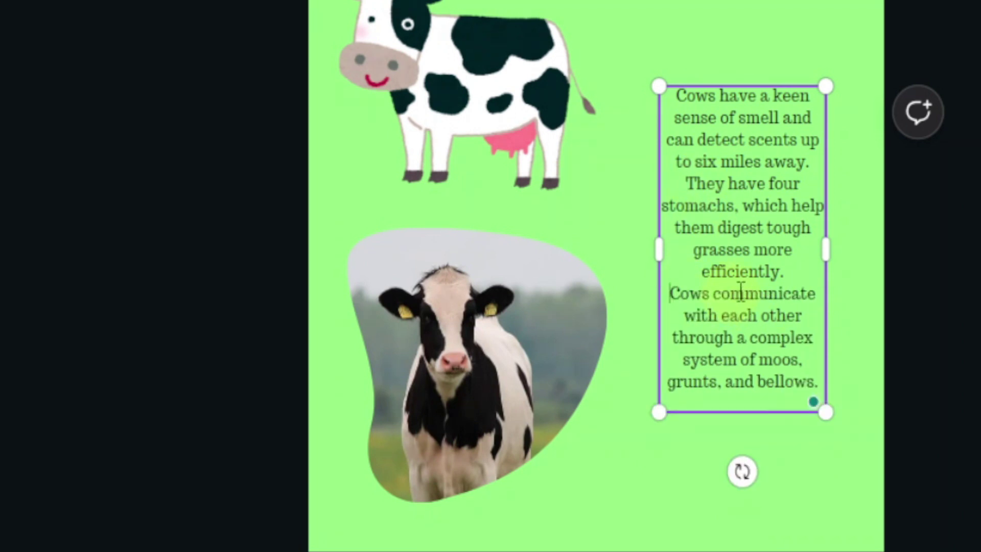
{"action": "key", "text": "Return"}
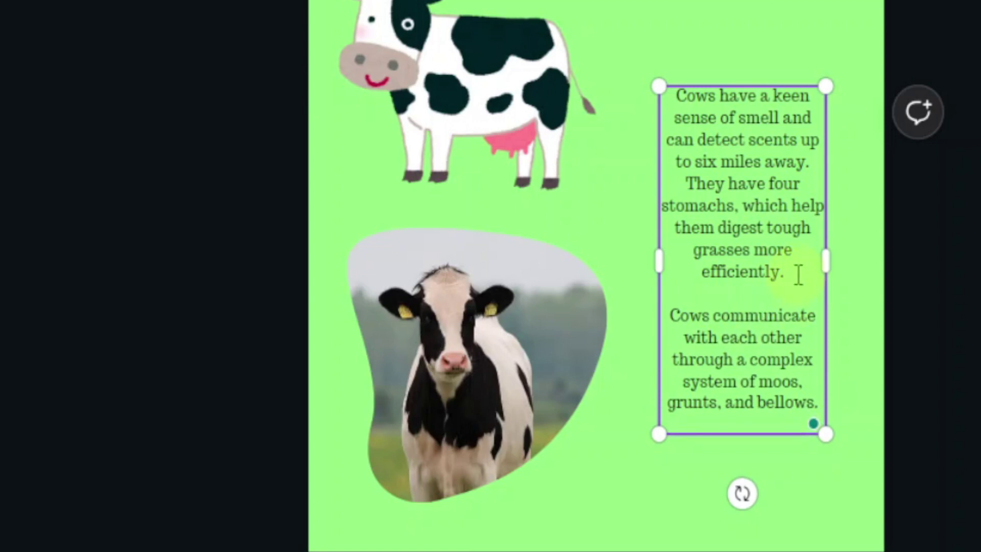
{"action": "left_click", "coordinate": [816, 161]}
{"action": "key", "text": "Return"}
Step: Reposition the cow facts text box beside the images and enlarge it slightly
{"action": "left_click_drag", "start_coordinate": [761, 268], "coordinate": [740, 231]}
{"action": "key", "text": "Escape"}
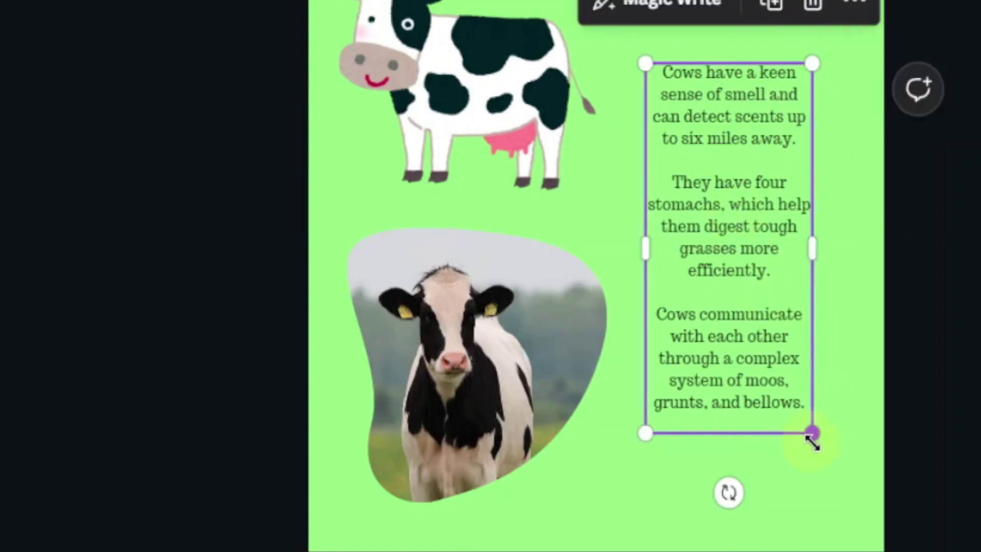
{"action": "left_click_drag", "start_coordinate": [813, 434], "coordinate": [821, 453]}
{"action": "left_click", "coordinate": [876, 332]}
{"action": "left_click", "coordinate": [781, 299]}
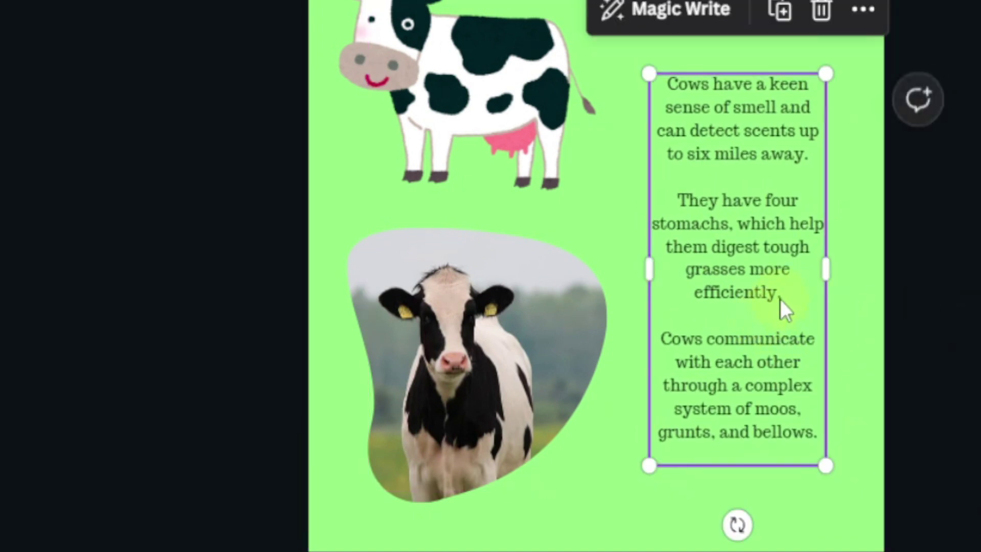
Step: Change the font of all the cow facts text to Gagalin
{"action": "triple_click", "coordinate": [766, 300]}
{"action": "key", "text": "ctrl+a"}
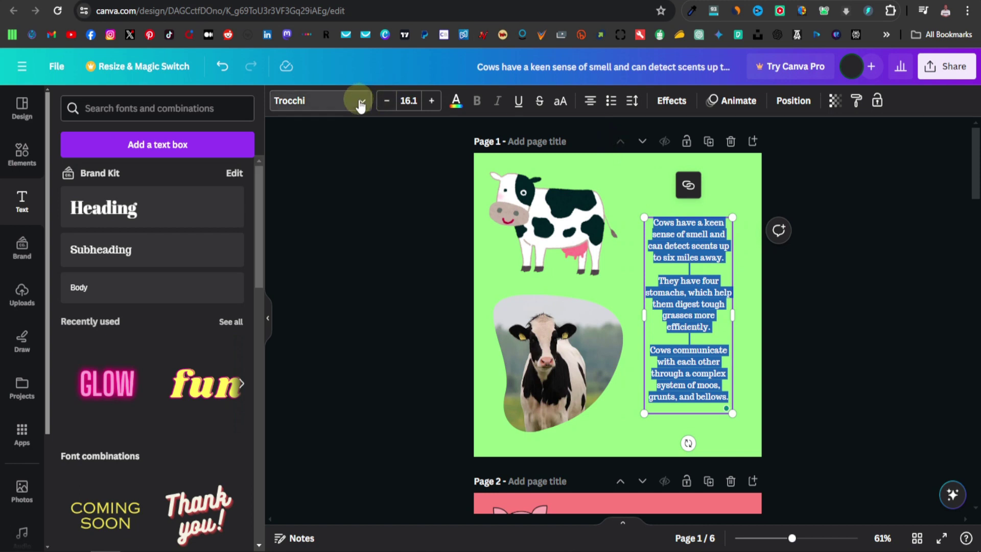
{"action": "left_click", "coordinate": [360, 103]}
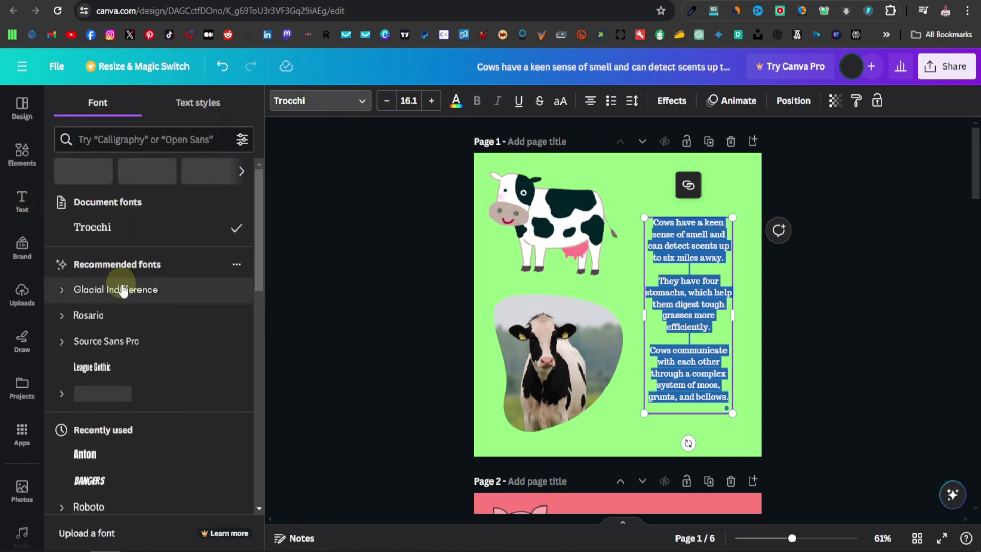
{"action": "scroll", "coordinate": [133, 268], "scroll_direction": "down", "scroll_amount": 10}
{"action": "left_click", "coordinate": [77, 318]}
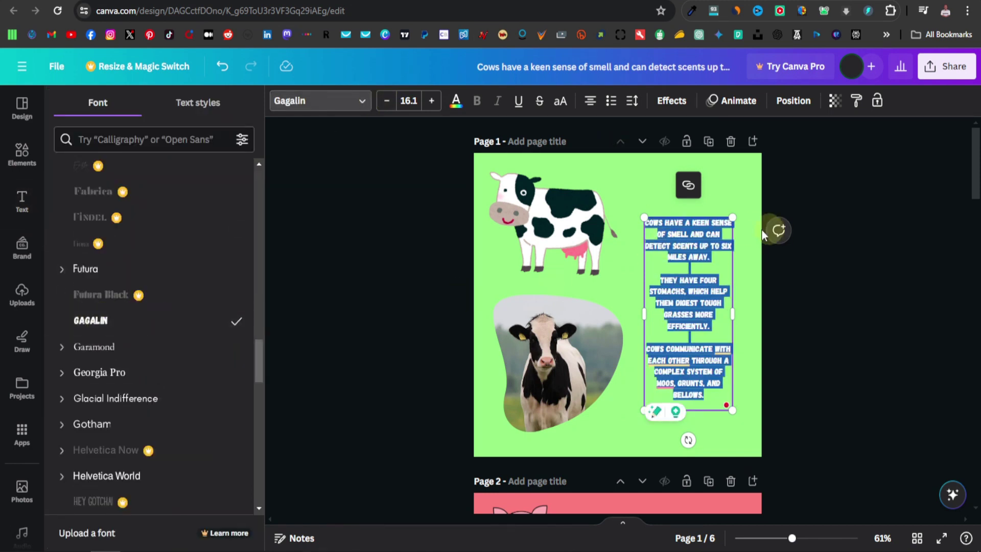
Step: Enlarge the cow facts text to size 17.8 and readjust the positions of the text box and the cow photo
{"action": "left_click_drag", "start_coordinate": [730, 219], "coordinate": [744, 196]}
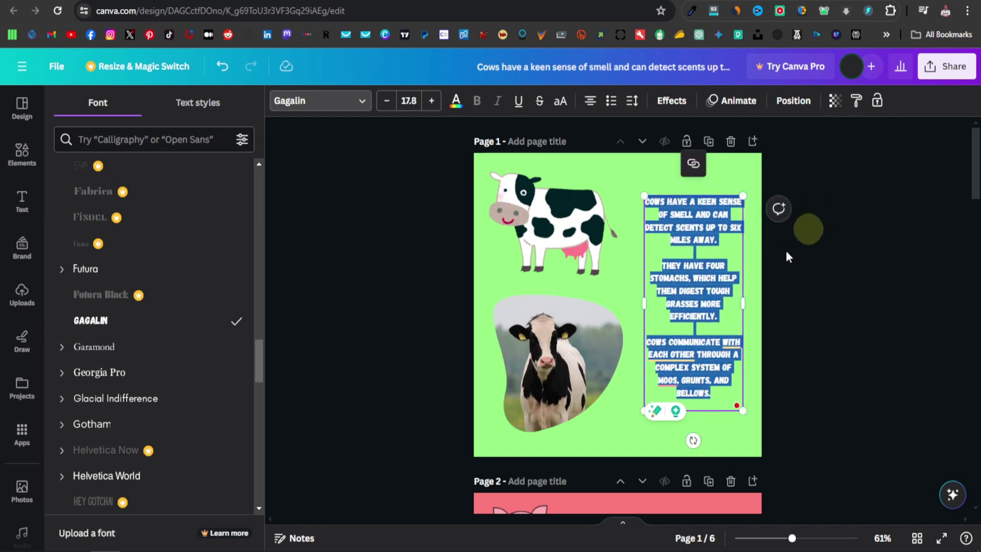
{"action": "left_click", "coordinate": [800, 299]}
{"action": "left_click_drag", "start_coordinate": [707, 285], "coordinate": [698, 300]}
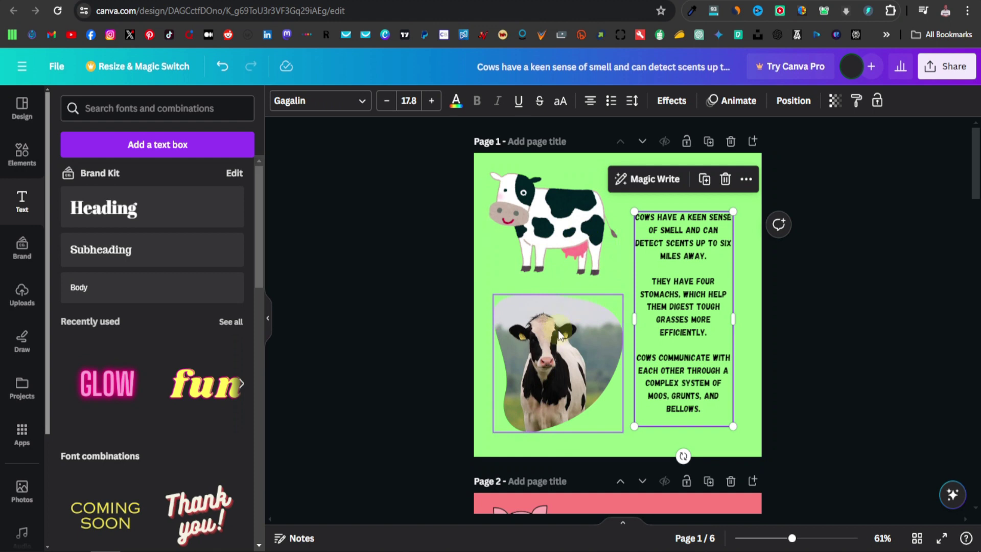
{"action": "left_click_drag", "start_coordinate": [572, 353], "coordinate": [532, 351]}
Step: Remove the third fact, about moos, grunts, and bellows, from the cow facts text box
{"action": "left_click", "coordinate": [703, 376]}
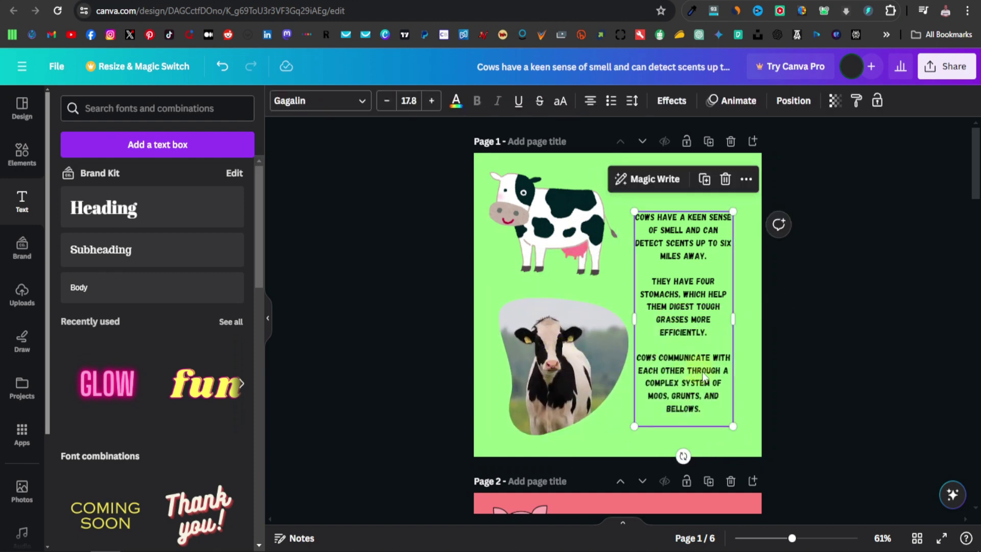
{"action": "left_click", "coordinate": [709, 396]}
{"action": "left_click_drag", "start_coordinate": [650, 369], "coordinate": [629, 354]}
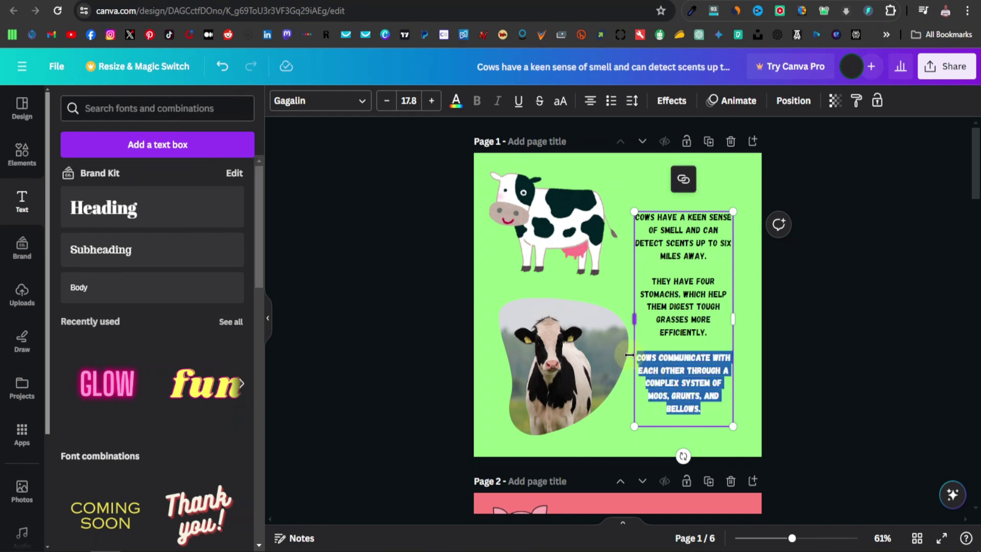
{"action": "key", "text": "BackSpace"}
{"action": "key", "text": "BackSpace"}
{"action": "key", "text": "BackSpace"}
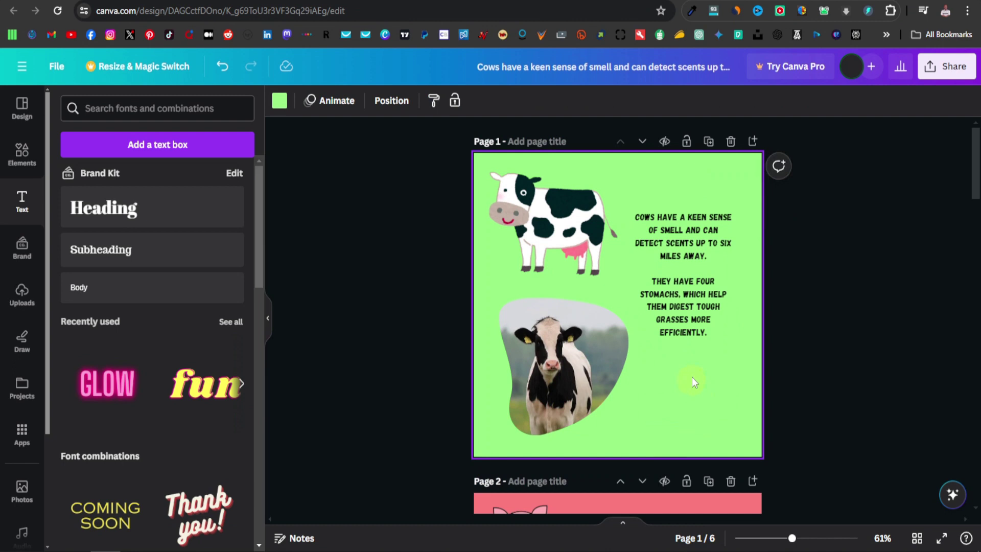
Step: Move the two remaining cow facts higher on the page and place a smaller cow photo beneath them
{"action": "left_click", "coordinate": [687, 364]}
{"action": "left_click_drag", "start_coordinate": [682, 324], "coordinate": [595, 333]}
{"action": "left_click", "coordinate": [615, 317]}
{"action": "left_click_drag", "start_coordinate": [548, 373], "coordinate": [686, 370]}
Step: Duplicate the facts box below the cow graphic with the text "Cows communicate with each other through a complex system of moos, grunts, and bellows."
{"action": "left_click", "coordinate": [670, 249]}
{"action": "left_click", "coordinate": [699, 151]}
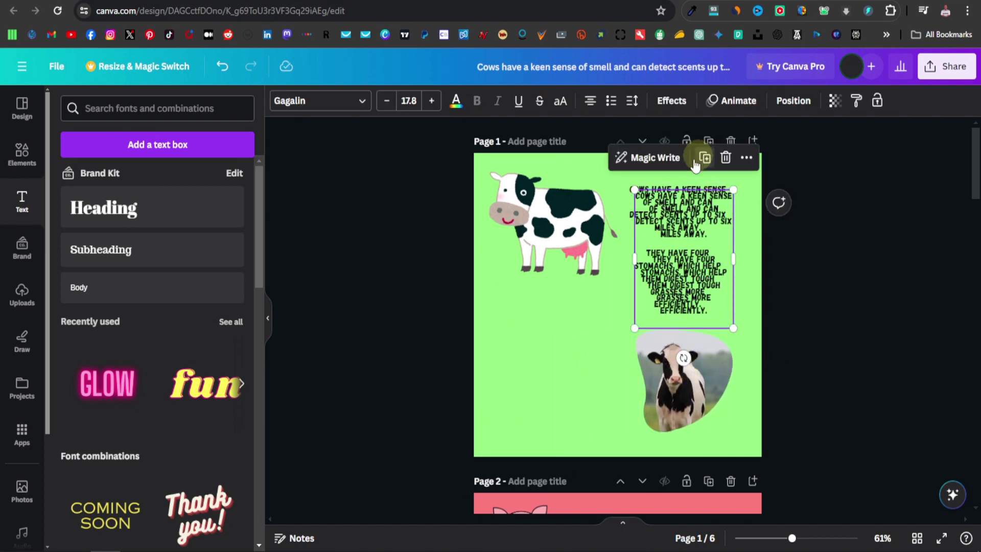
{"action": "left_click_drag", "start_coordinate": [673, 251], "coordinate": [530, 373]}
{"action": "double_click", "coordinate": [531, 372]}
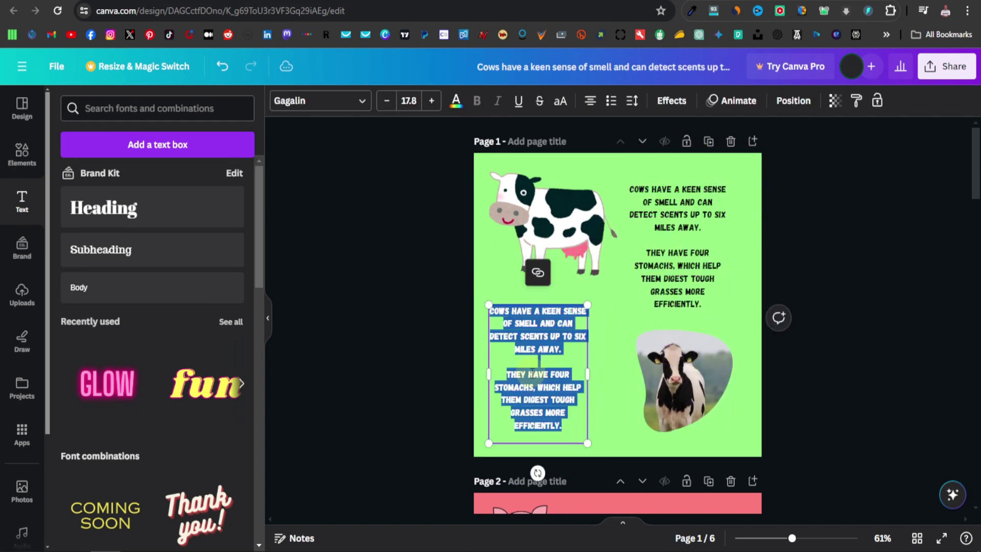
{"action": "type", "text": "COWS COMMUNICATE WITH EACH OTHER THROUGH A COMPLEX SYSTEM OF MOOS, GRUNTS AND BELLOWS."}
Step: Position the third cow fact beside the cow photo and enlarge its text to size 21.9
{"action": "left_click", "coordinate": [585, 391]}
{"action": "left_click_drag", "start_coordinate": [560, 367], "coordinate": [546, 392]}
{"action": "left_click", "coordinate": [621, 395]}
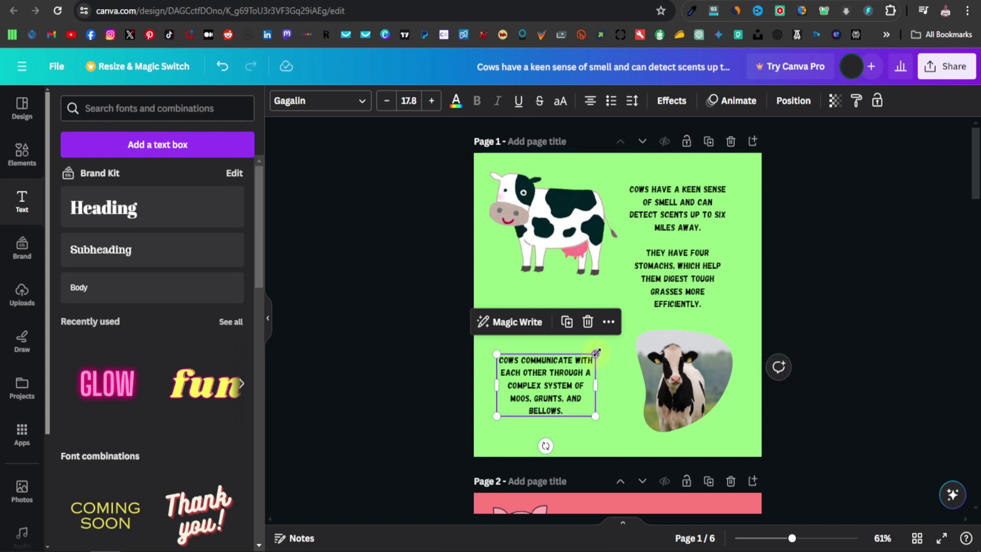
{"action": "left_click_drag", "start_coordinate": [596, 353], "coordinate": [618, 337]}
{"action": "left_click", "coordinate": [620, 379]}
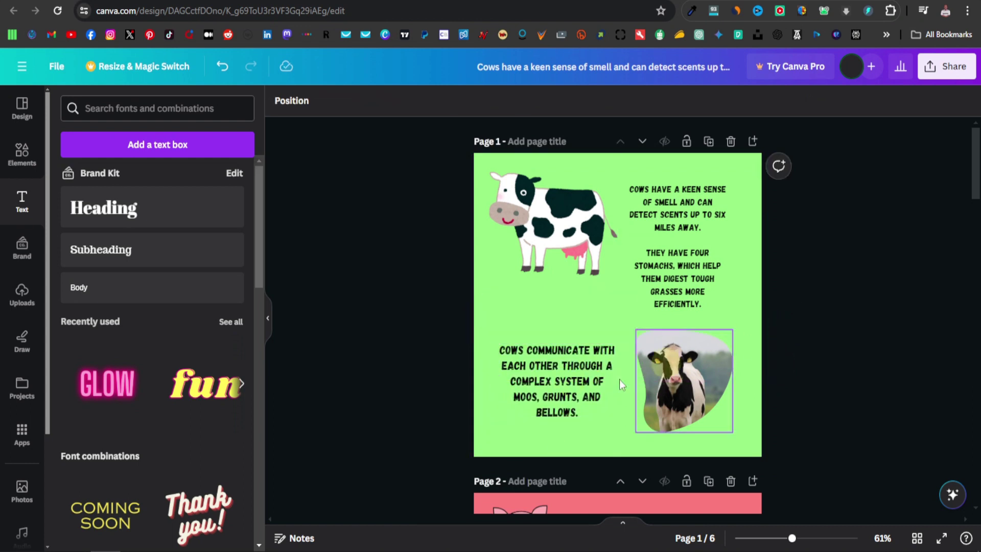
Step: Move the cow graphic down to leave room for a title at the head of the page
{"action": "left_click", "coordinate": [586, 324]}
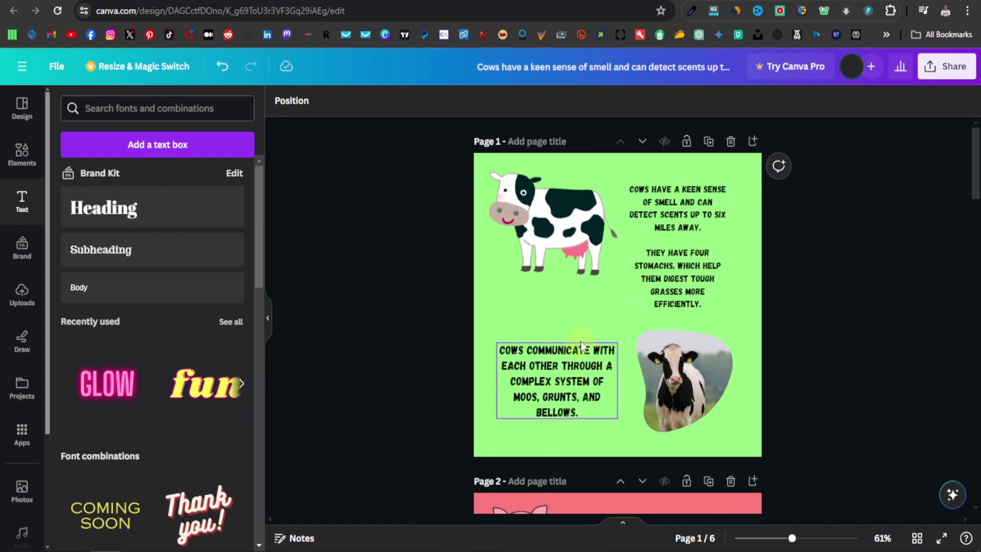
{"action": "left_click_drag", "start_coordinate": [565, 223], "coordinate": [555, 268]}
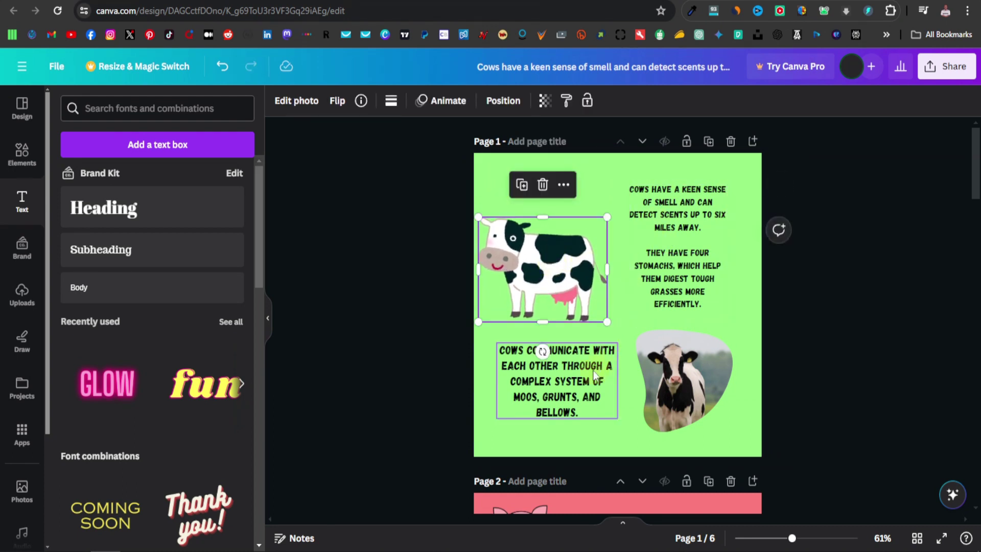
{"action": "left_click", "coordinate": [691, 274]}
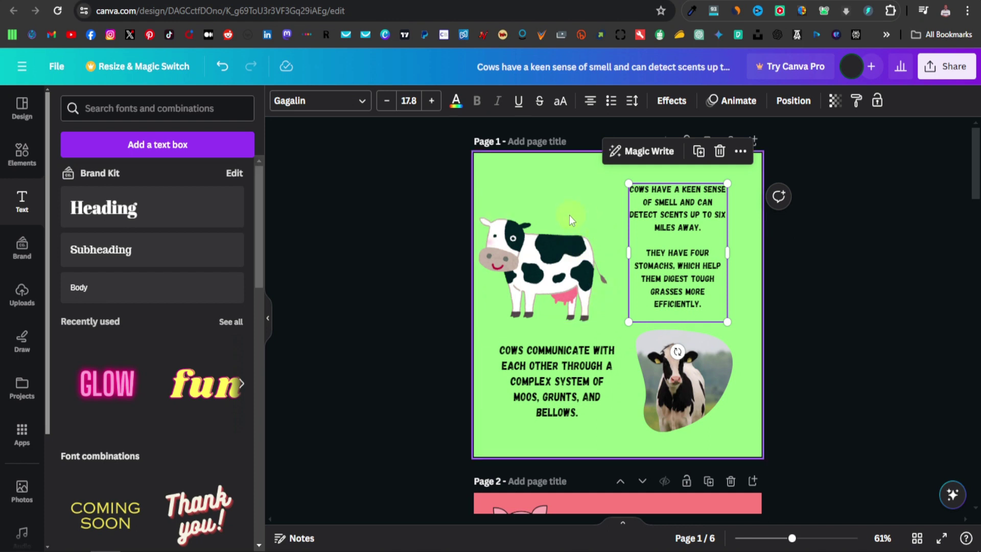
{"action": "left_click", "coordinate": [532, 186]}
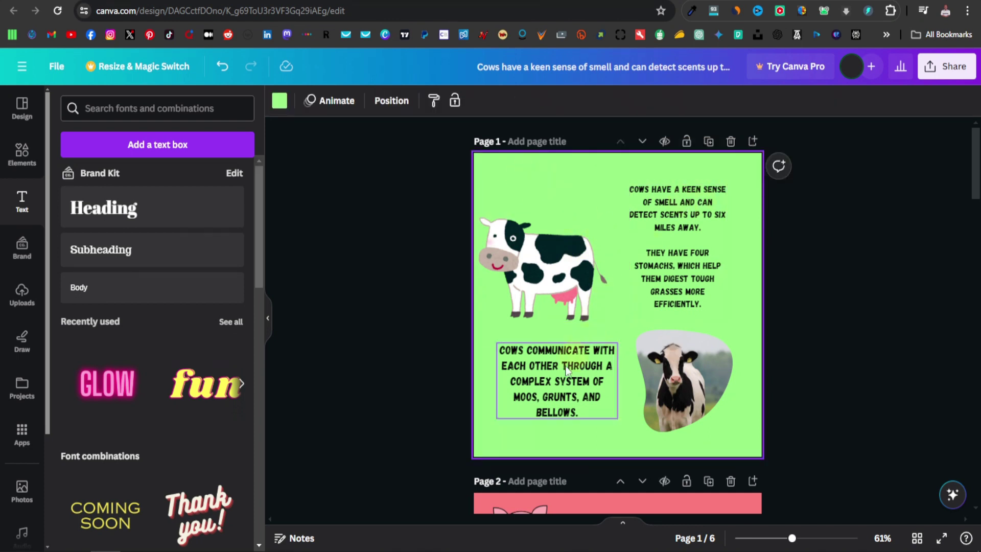
Step: Add the title COW in Gagalin at size 79.4 and place it above the cow graphic
{"action": "left_click", "coordinate": [645, 208]}
{"action": "left_click_drag", "start_coordinate": [677, 251], "coordinate": [586, 239]}
{"action": "left_click_drag", "start_coordinate": [636, 308], "coordinate": [562, 204]}
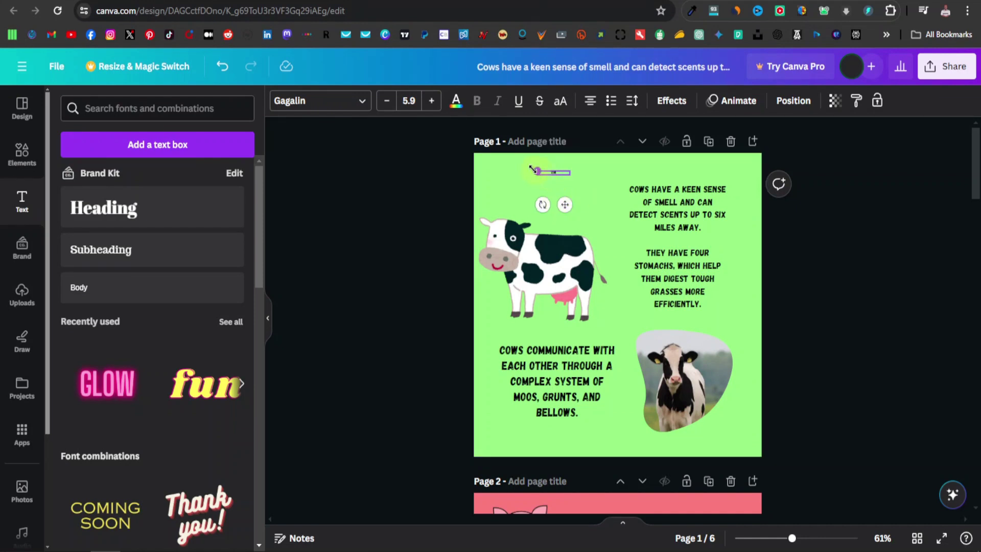
{"action": "left_click_drag", "start_coordinate": [532, 168], "coordinate": [467, 161]}
{"action": "left_click_drag", "start_coordinate": [532, 204], "coordinate": [543, 212]}
{"action": "left_click_drag", "start_coordinate": [586, 183], "coordinate": [470, 153]}
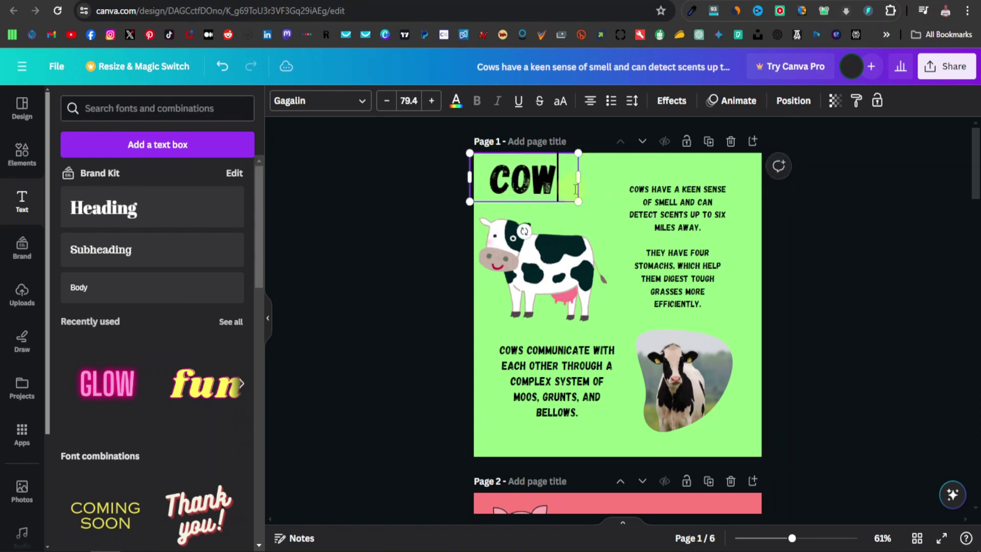
{"action": "left_click", "coordinate": [824, 248]}
{"action": "left_click_drag", "start_coordinate": [572, 180], "coordinate": [600, 189]}
{"action": "left_click", "coordinate": [844, 230]}
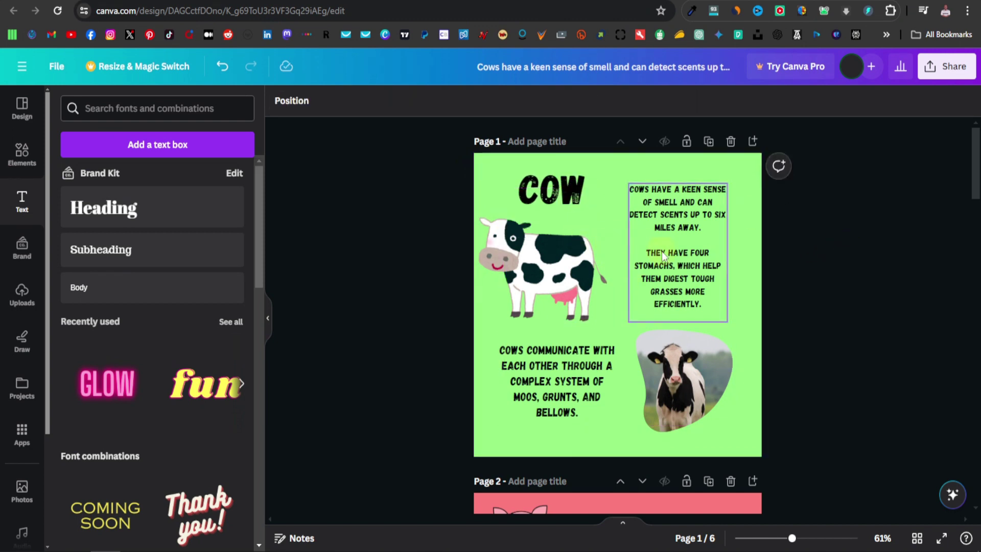
Step: On page 2, shrink the pig photo slightly and move it to the lower right of the page, matching the cow page
{"action": "scroll", "coordinate": [606, 314], "scroll_direction": "down", "scroll_amount": 5}
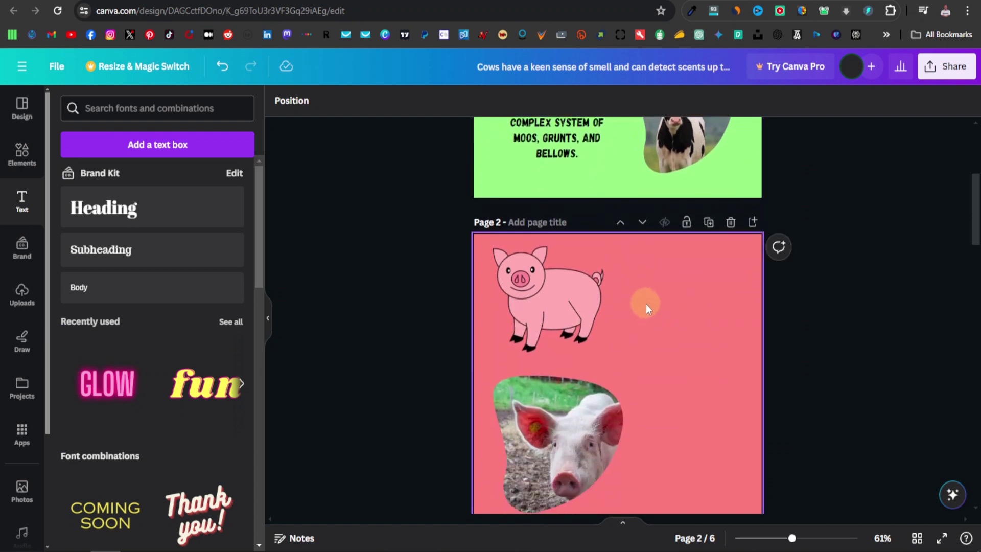
{"action": "scroll", "coordinate": [627, 317], "scroll_direction": "up", "scroll_amount": 1}
{"action": "scroll", "coordinate": [625, 345], "scroll_direction": "down", "scroll_amount": 1}
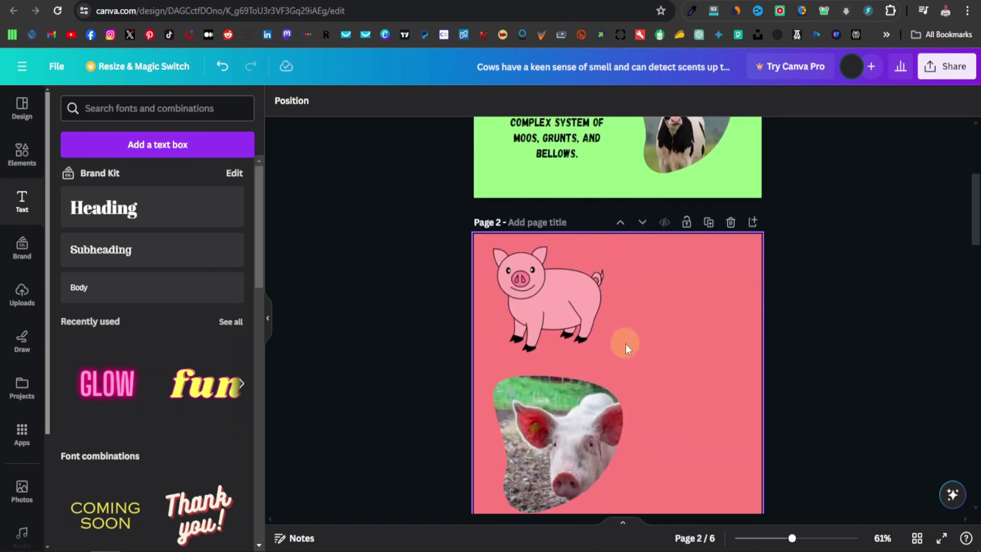
{"action": "scroll", "coordinate": [635, 351], "scroll_direction": "up", "scroll_amount": 4}
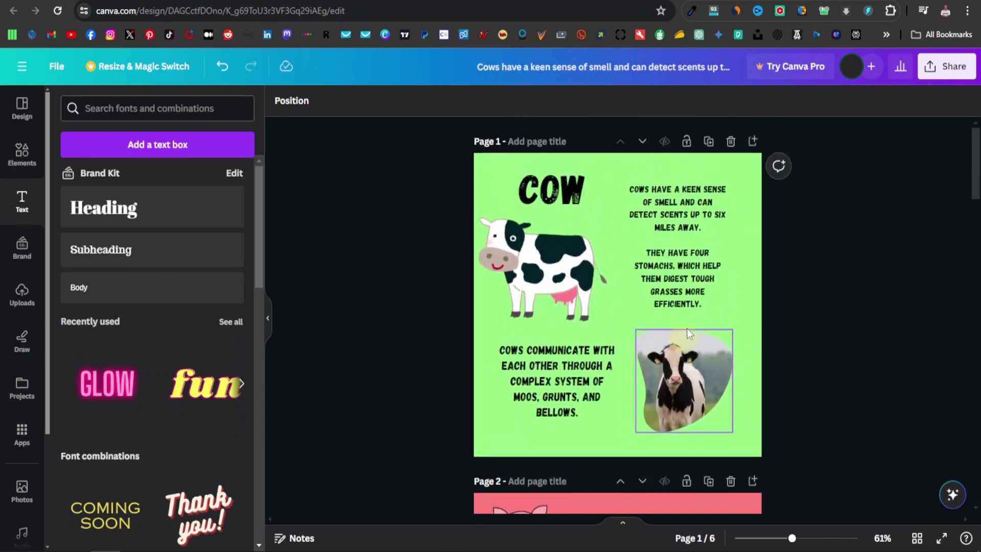
{"action": "scroll", "coordinate": [664, 384], "scroll_direction": "down", "scroll_amount": 5}
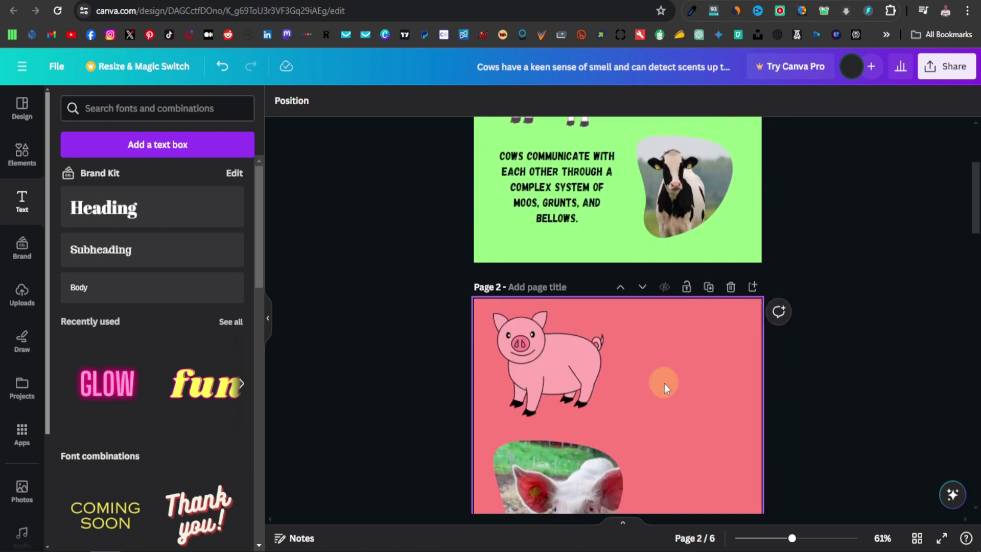
{"action": "left_click_drag", "start_coordinate": [563, 369], "coordinate": [678, 369]}
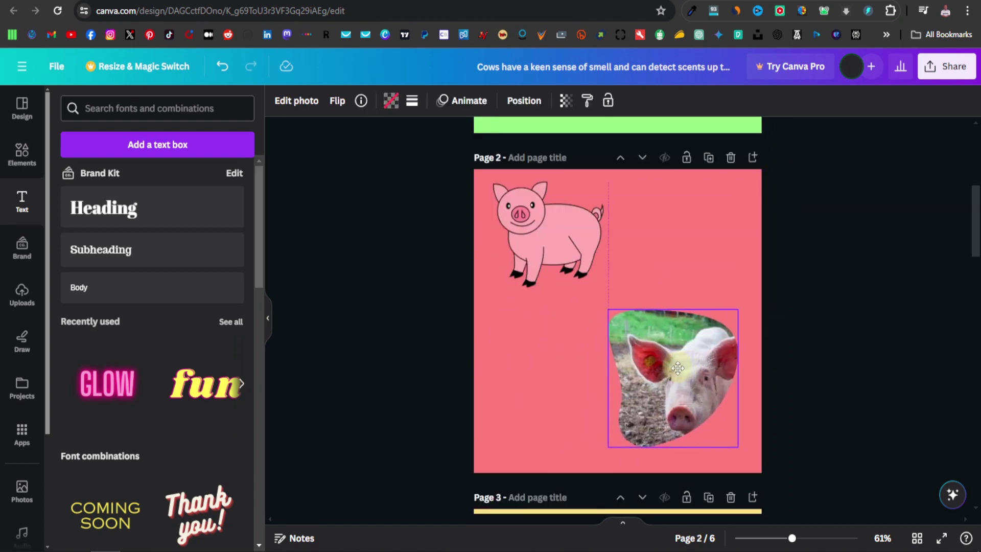
Step: Shrink the pig graphic and move it down to leave space for a title above it
{"action": "left_click", "coordinate": [601, 276]}
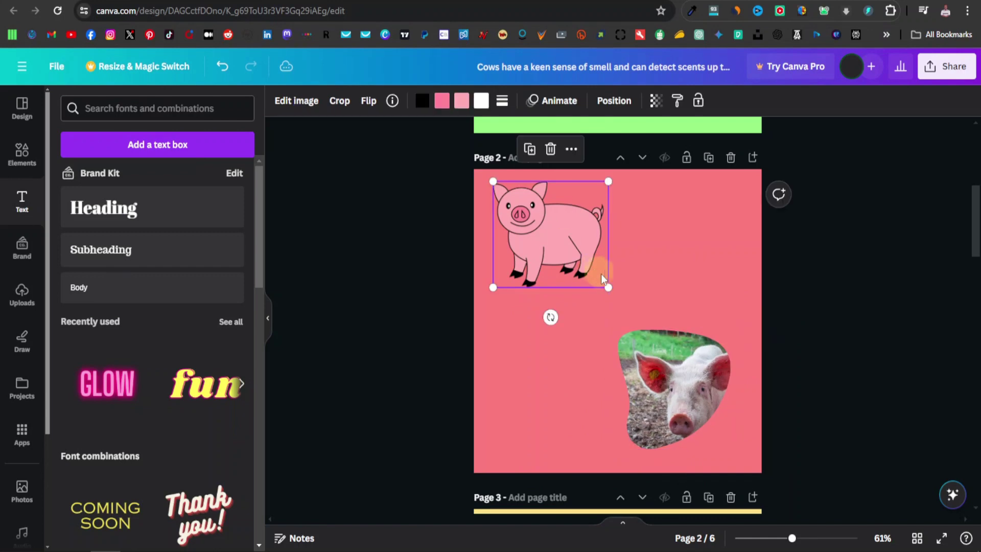
{"action": "left_click_drag", "start_coordinate": [607, 282], "coordinate": [578, 264]}
{"action": "left_click_drag", "start_coordinate": [526, 224], "coordinate": [526, 267]}
Step: Duplicate the COW title from page 1 and move the copy to page 2 above the pig graphic
{"action": "scroll", "coordinate": [541, 280], "scroll_direction": "up", "scroll_amount": 5}
{"action": "scroll", "coordinate": [541, 286], "scroll_direction": "up", "scroll_amount": 2}
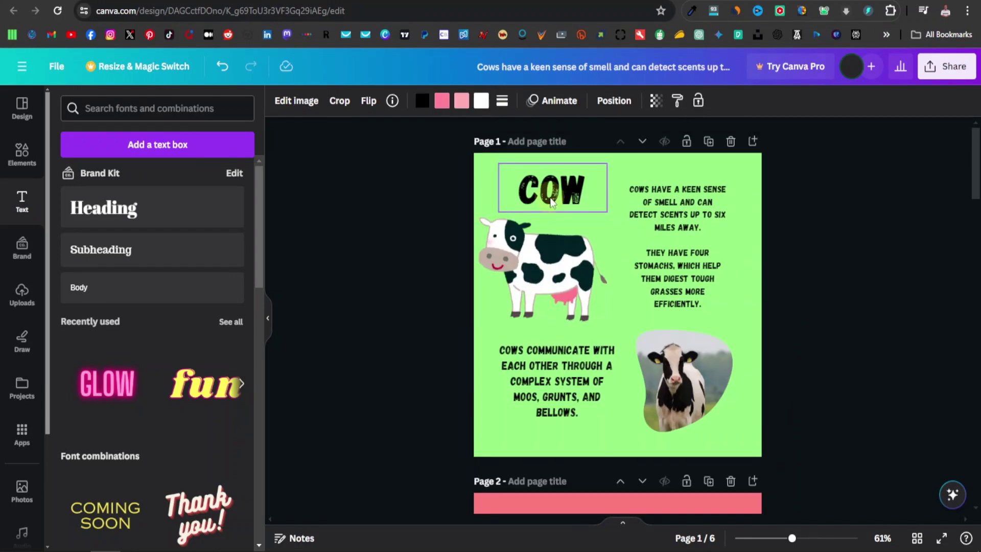
{"action": "left_click", "coordinate": [544, 189]}
{"action": "left_click", "coordinate": [579, 246]}
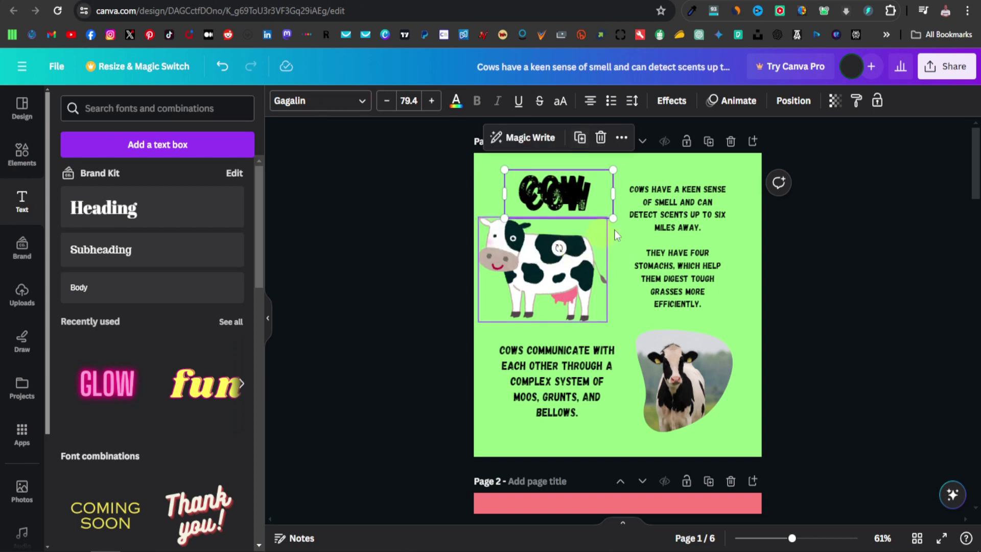
{"action": "left_click_drag", "start_coordinate": [570, 199], "coordinate": [635, 416]}
{"action": "scroll", "coordinate": [809, 358], "scroll_direction": "down", "scroll_amount": 5}
{"action": "left_click_drag", "start_coordinate": [602, 165], "coordinate": [538, 280]}
{"action": "left_click", "coordinate": [542, 353]}
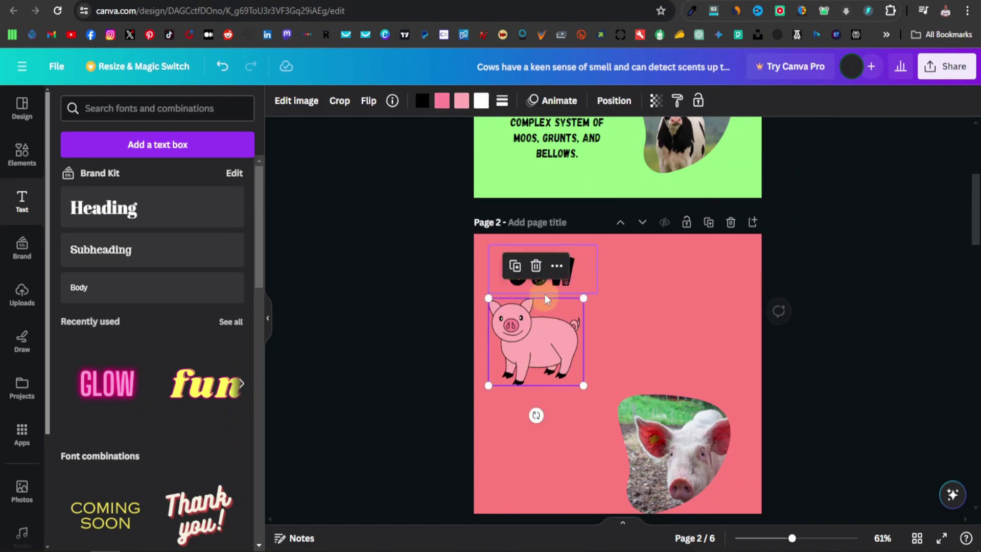
Step: Replace the text of the copied title on page 2 with PIG
{"action": "double_click", "coordinate": [554, 271]}
{"action": "type", "text": "PIG"}
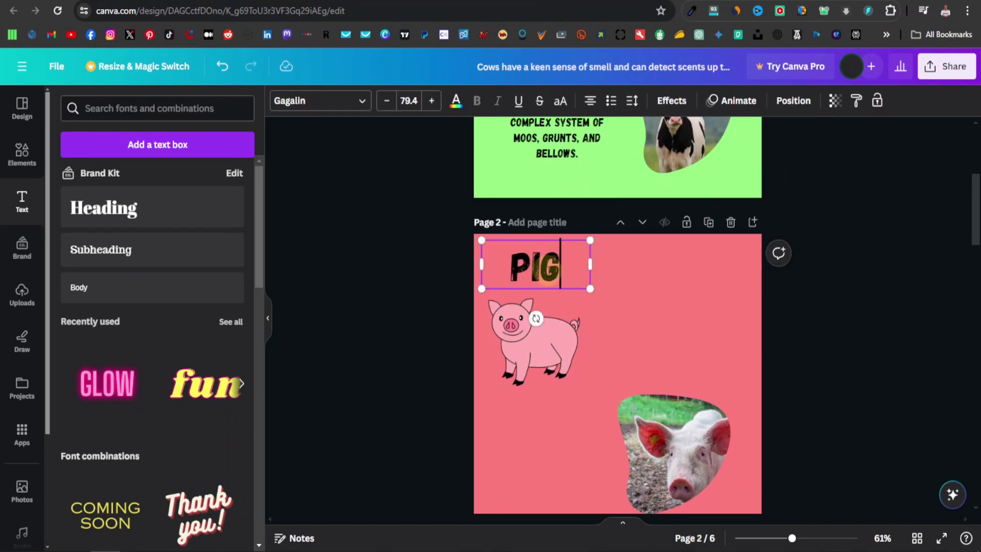
{"action": "left_click", "coordinate": [658, 335]}
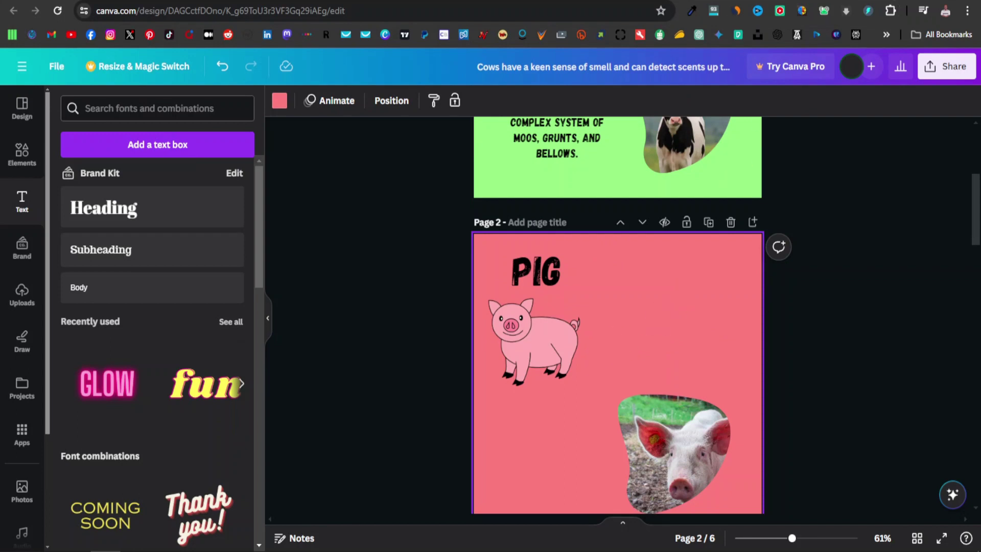
Step: Switch to ChatGPT, copy the three facts listed under Pigs and return to the Canva story book
{"action": "key", "text": "alt+Tab"}
{"action": "scroll", "coordinate": [478, 265], "scroll_direction": "down", "scroll_amount": 1}
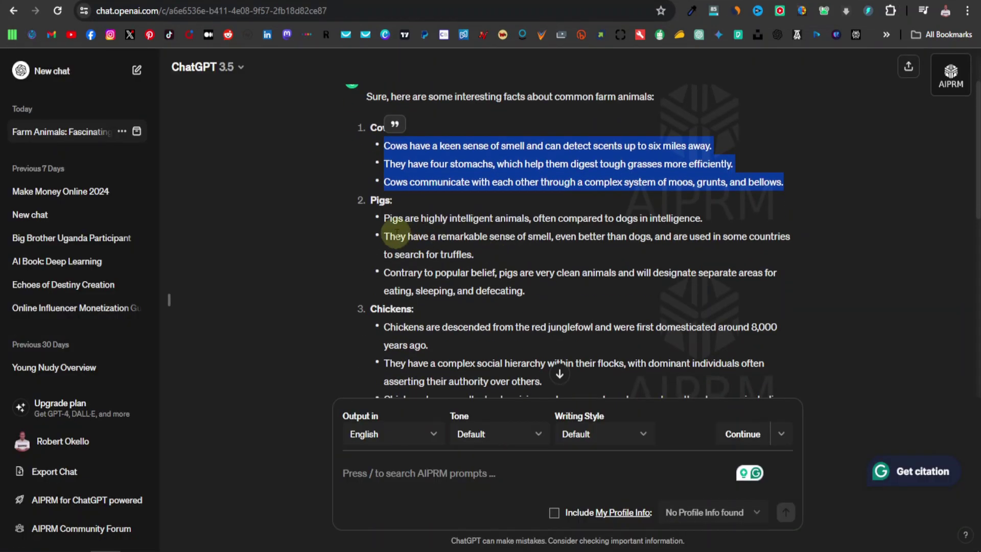
{"action": "left_click_drag", "start_coordinate": [384, 218], "coordinate": [533, 291]}
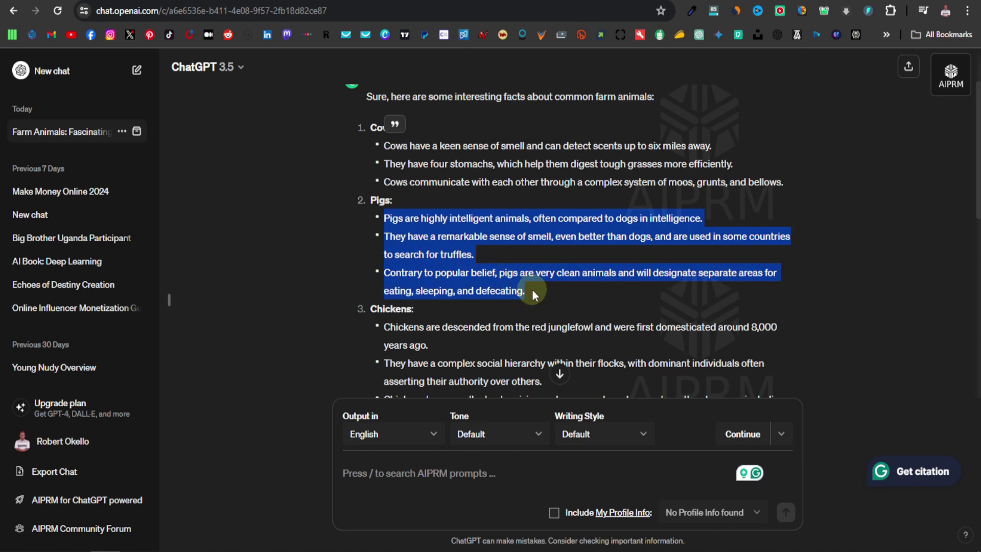
{"action": "right_click", "coordinate": [412, 227]}
{"action": "left_click", "coordinate": [467, 253]}
{"action": "key", "text": "alt+Tab"}
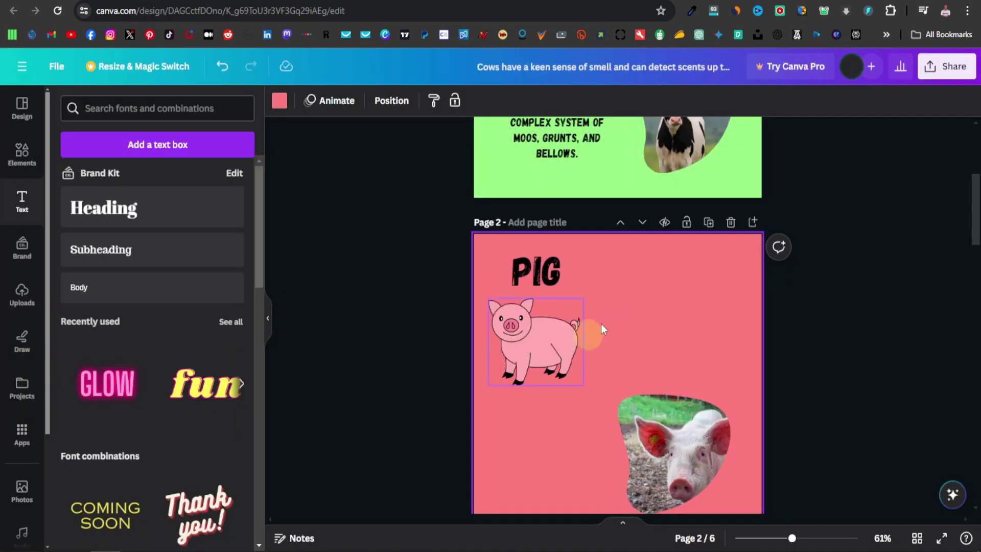
Step: Duplicate the third cow fact text box and place the copy on page 2 to the right of the pig graphic
{"action": "scroll", "coordinate": [613, 317], "scroll_direction": "up", "scroll_amount": 3}
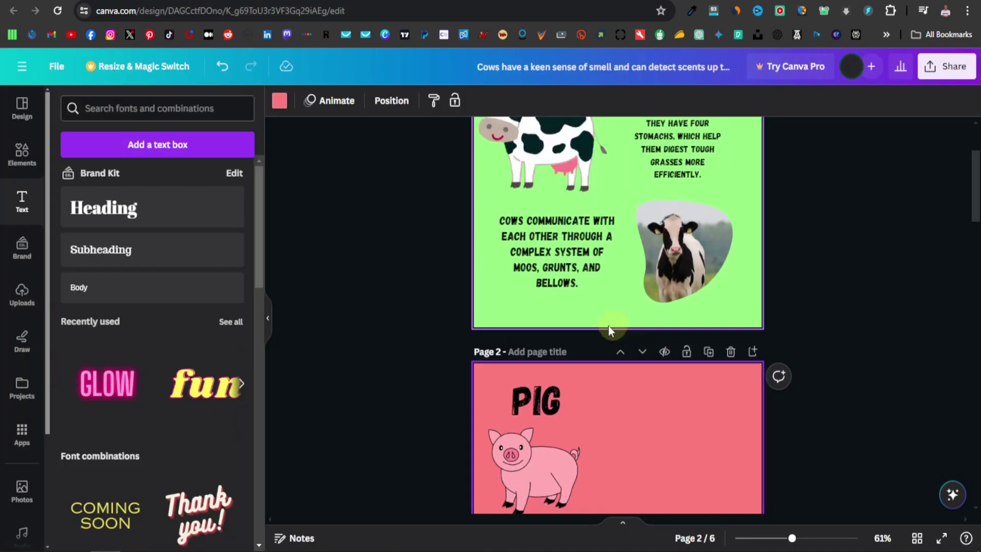
{"action": "left_click", "coordinate": [569, 255]}
{"action": "left_click", "coordinate": [597, 179]}
{"action": "left_click_drag", "start_coordinate": [597, 204], "coordinate": [670, 432]}
{"action": "scroll", "coordinate": [780, 397], "scroll_direction": "down", "scroll_amount": 5}
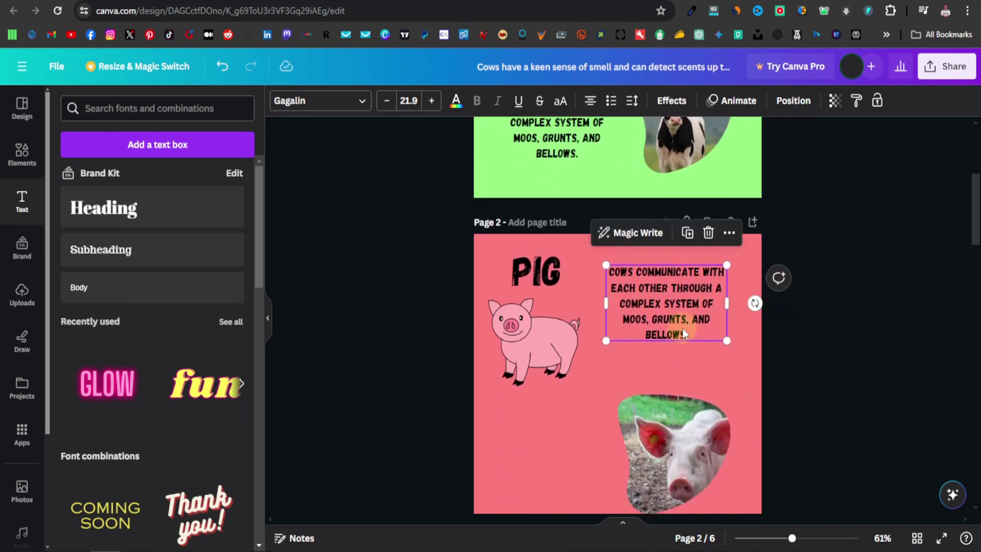
Step: Replace the copied cow fact on page 2 with the three pig facts and remove their bullet formatting
{"action": "double_click", "coordinate": [659, 238]}
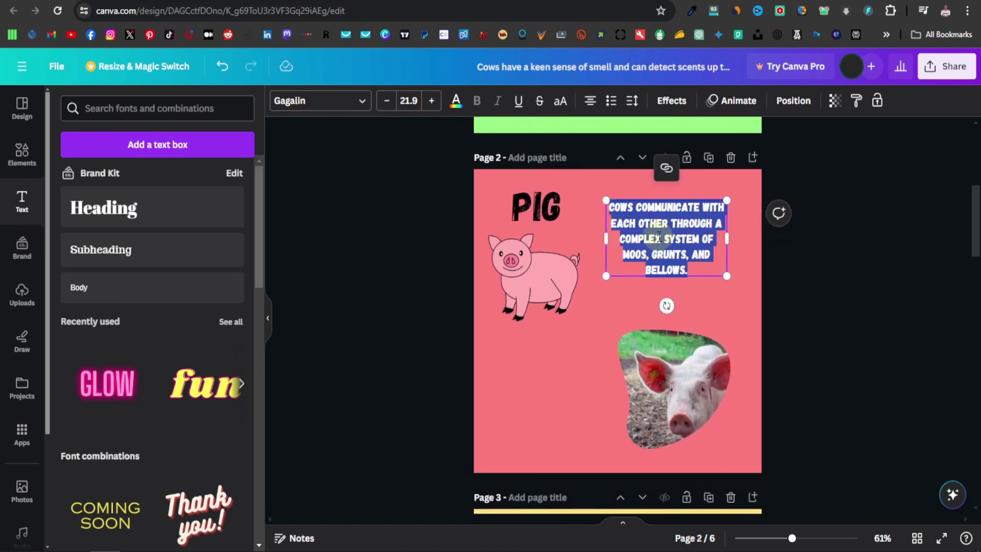
{"action": "key", "text": "ctrl+v"}
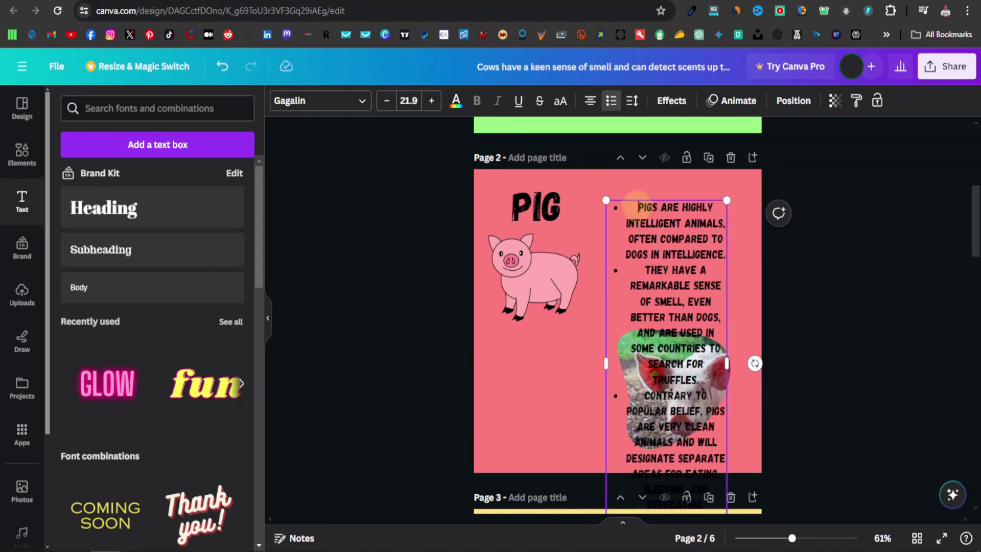
{"action": "key", "text": "ctrl+shift+8"}
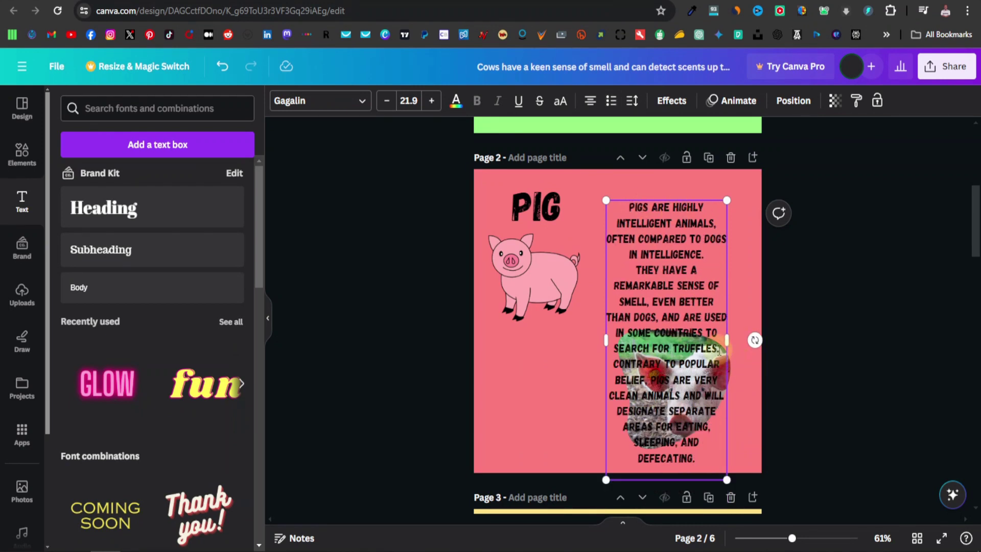
Step: Cut the third pig fact out of the text box and move the pig photo below the two remaining facts
{"action": "triple_click", "coordinate": [687, 442]}
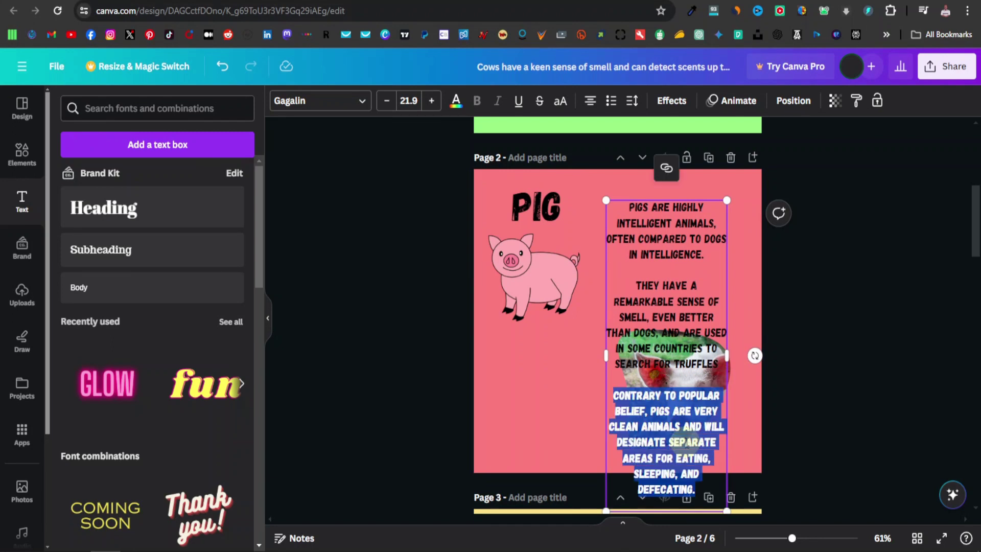
{"action": "key", "text": "BackSpace"}
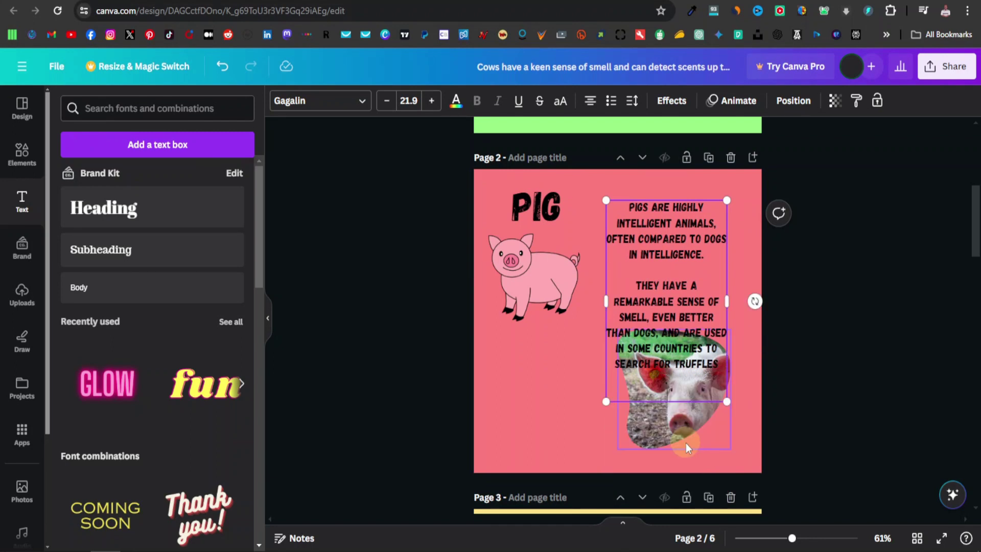
{"action": "key", "text": "BackSpace"}
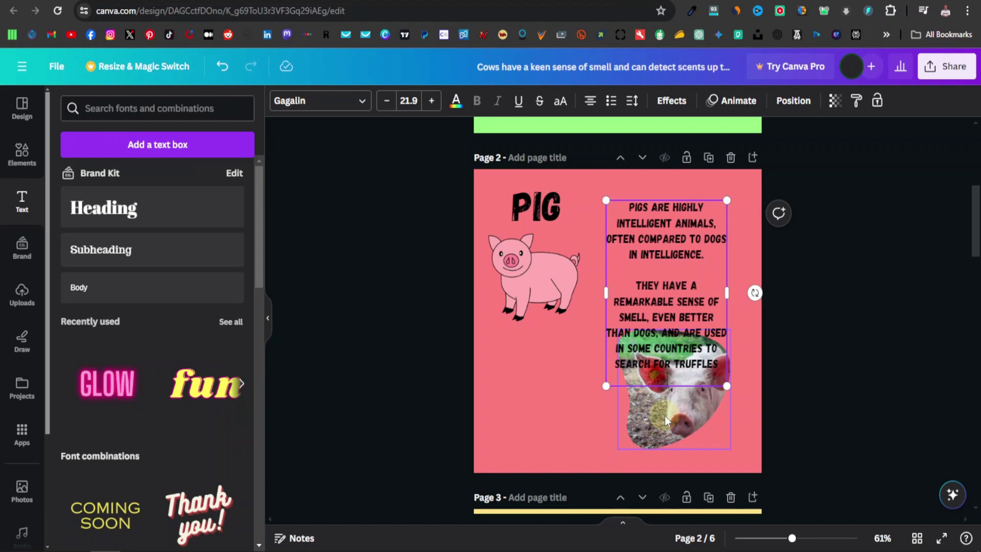
{"action": "left_click_drag", "start_coordinate": [672, 394], "coordinate": [676, 406]}
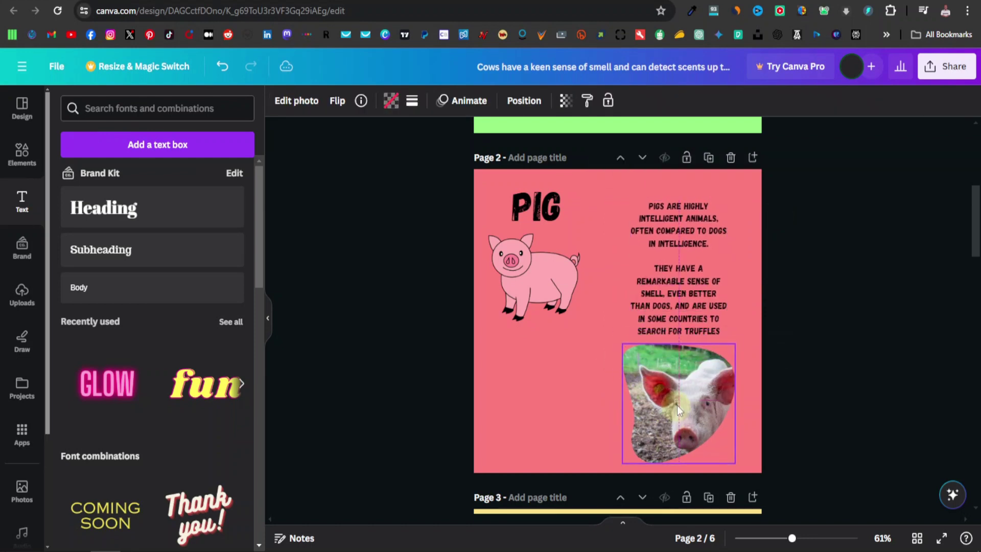
Step: Duplicate the pig facts text box, place the copy below the pig graphic and replace its text with the third fact about clean animals
{"action": "left_click", "coordinate": [676, 256]}
{"action": "key", "text": "ctrl+d"}
{"action": "left_click_drag", "start_coordinate": [670, 278], "coordinate": [540, 398]}
{"action": "double_click", "coordinate": [550, 381]}
{"action": "key", "text": "ctrl+a"}
{"action": "key", "text": "ctrl+v"}
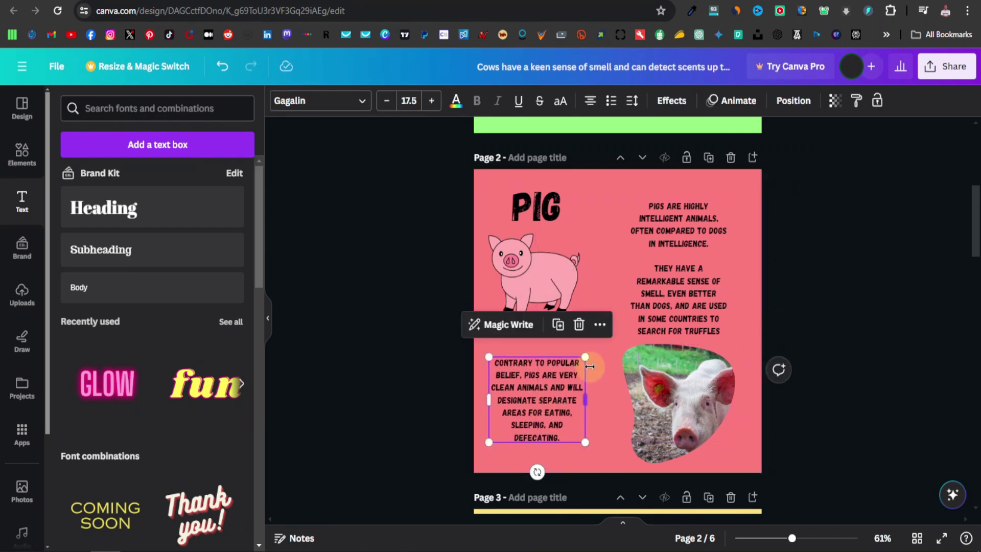
Step: Enlarge the third pig fact to font size 21.2 and shift the two-fact text box slightly up, away from the photo
{"action": "left_click_drag", "start_coordinate": [585, 356], "coordinate": [605, 339]}
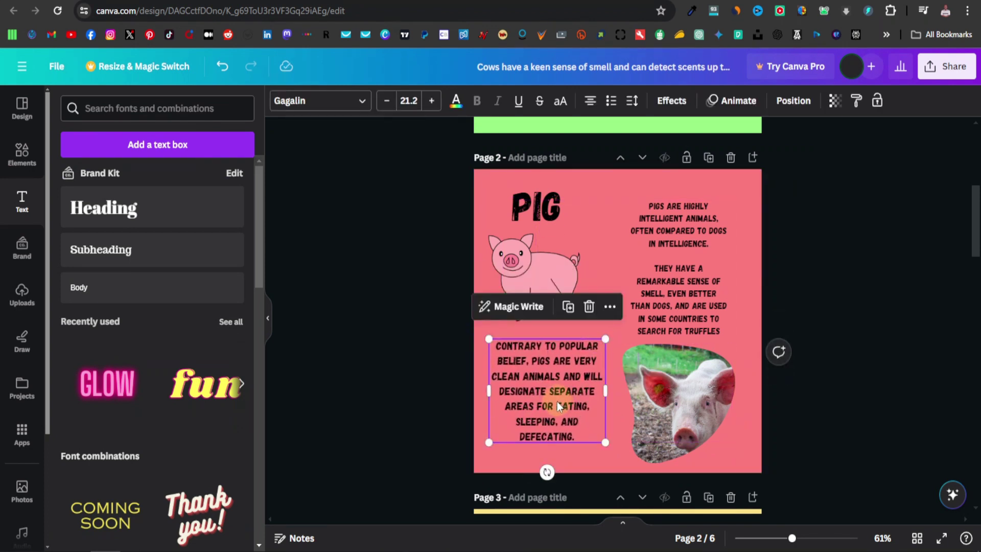
{"action": "left_click", "coordinate": [894, 306]}
{"action": "left_click_drag", "start_coordinate": [695, 315], "coordinate": [722, 277]}
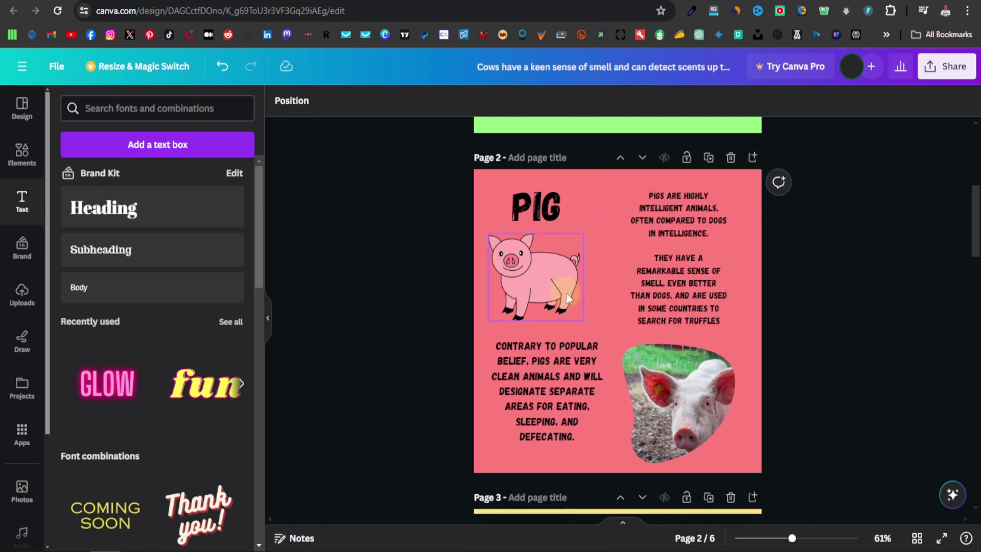
Step: Review the story book's pages down to the geese page and return to page 1
{"action": "scroll", "coordinate": [599, 327], "scroll_direction": "down", "scroll_amount": 10}
{"action": "scroll", "coordinate": [603, 330], "scroll_direction": "up", "scroll_amount": 6}
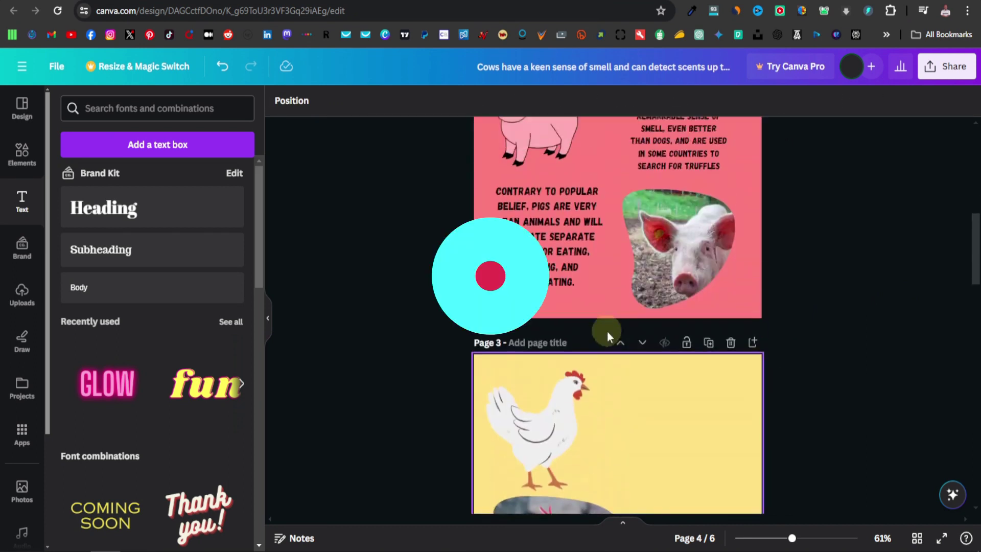
{"action": "scroll", "coordinate": [715, 306], "scroll_direction": "down", "scroll_amount": 15}
{"action": "scroll", "coordinate": [705, 348], "scroll_direction": "up", "scroll_amount": 4}
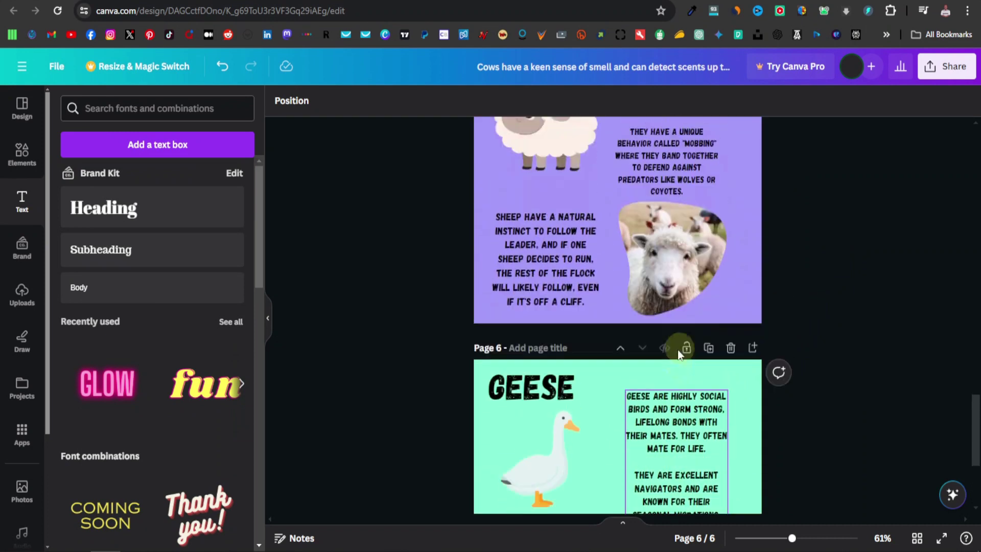
{"action": "scroll", "coordinate": [664, 352], "scroll_direction": "up", "scroll_amount": 15}
{"action": "scroll", "coordinate": [664, 352], "scroll_direction": "up", "scroll_amount": 10}
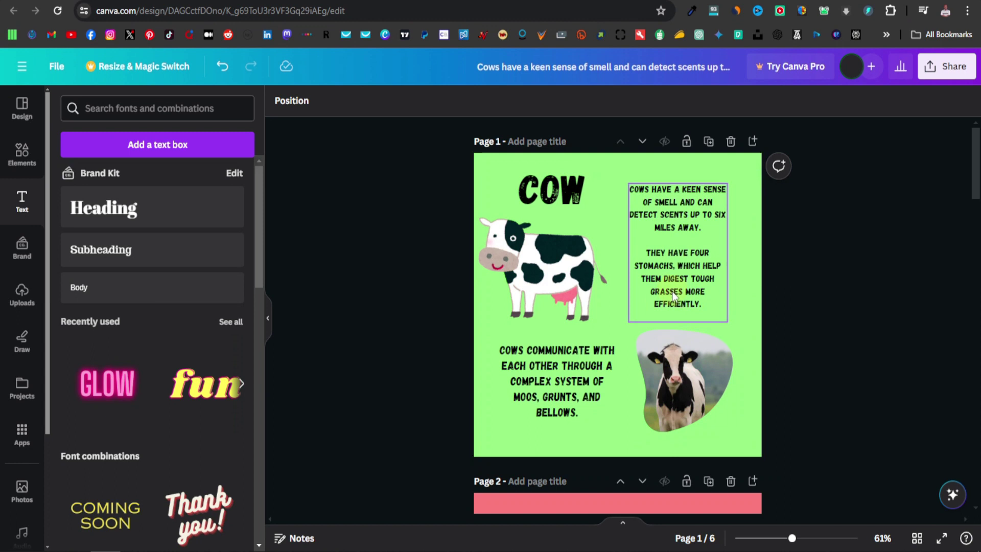
Step: Rename the design as Farm Animals
{"action": "left_click", "coordinate": [717, 67]}
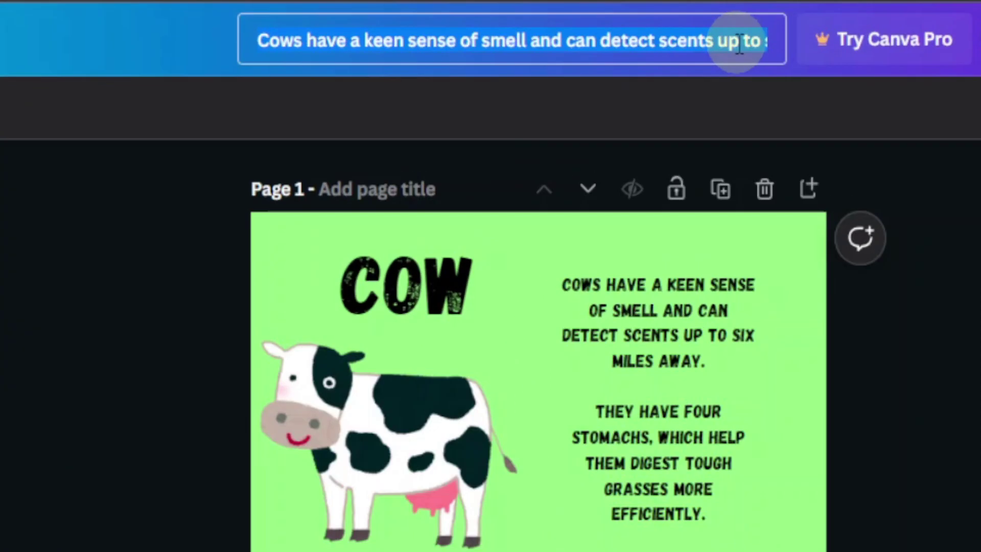
{"action": "type", "text": "Farm Animals"}
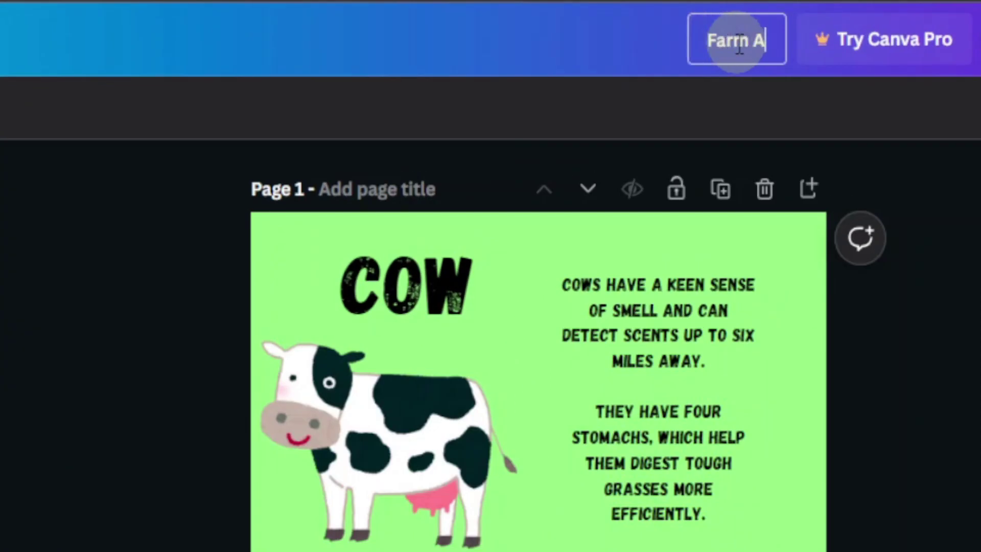
{"action": "key", "text": "Return"}
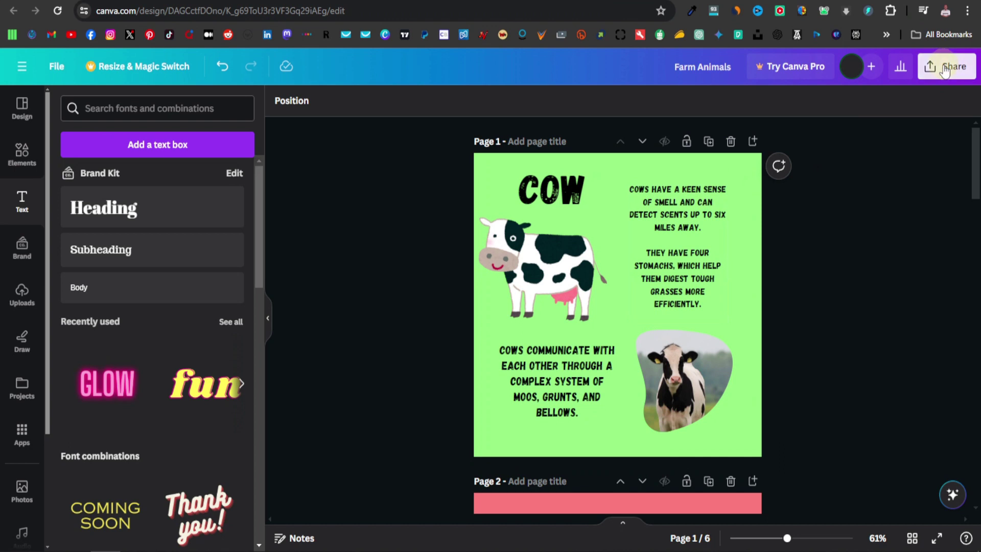
Step: Open all sharing options for the design and choose Simplebooklet Flip as the publishing destination
{"action": "left_click", "coordinate": [945, 71]}
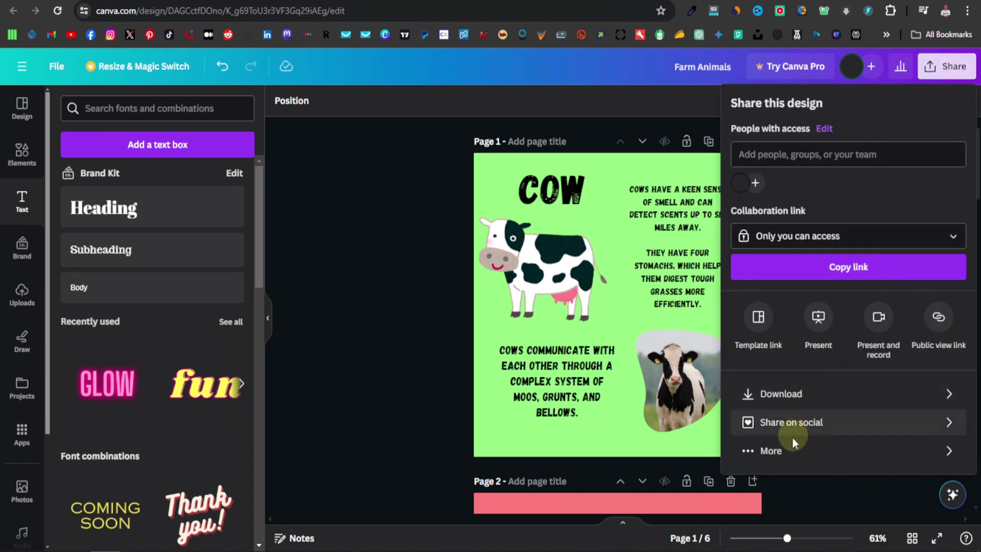
{"action": "left_click", "coordinate": [783, 454]}
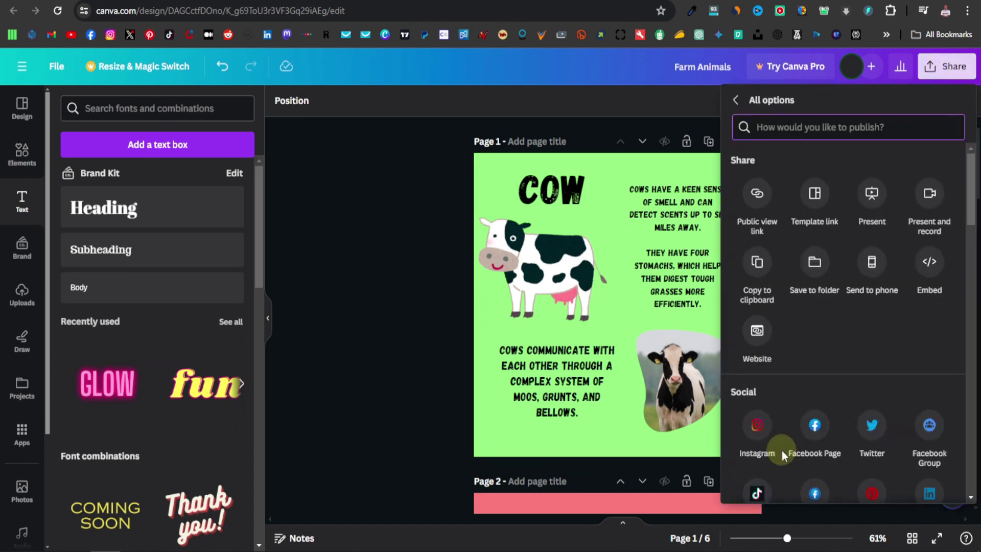
{"action": "scroll", "coordinate": [792, 445], "scroll_direction": "down", "scroll_amount": 10}
{"action": "scroll", "coordinate": [802, 434], "scroll_direction": "up", "scroll_amount": 3}
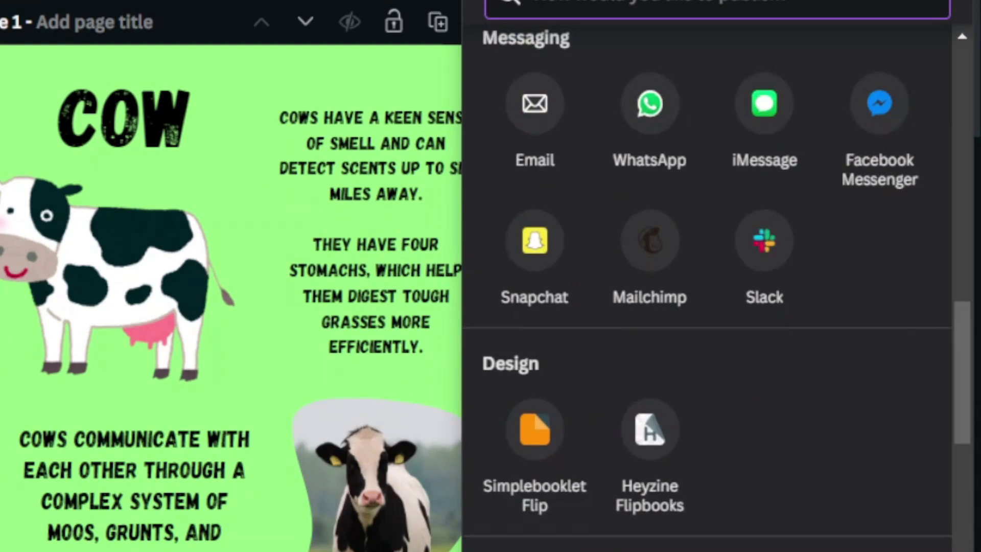
{"action": "left_click", "coordinate": [540, 448]}
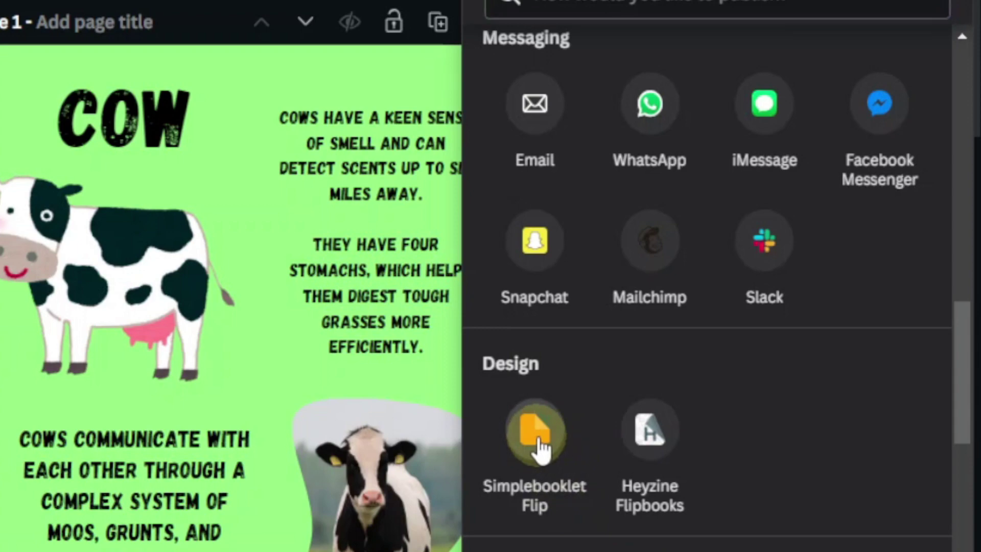
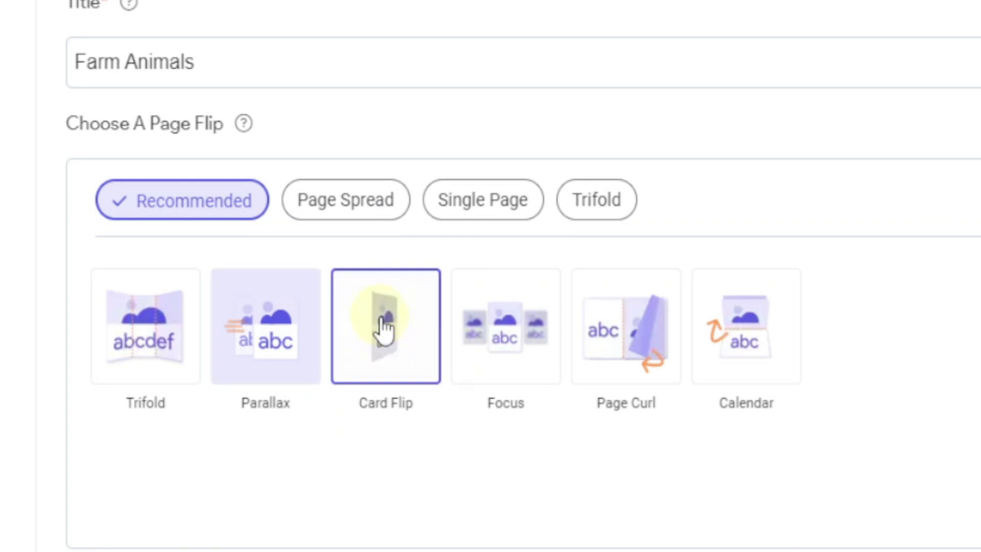
Step: Try the Focus, Page Curl and Calendar page flips, settle on Page Curl and convert the file into a Simplebooklet
{"action": "left_click", "coordinate": [529, 334]}
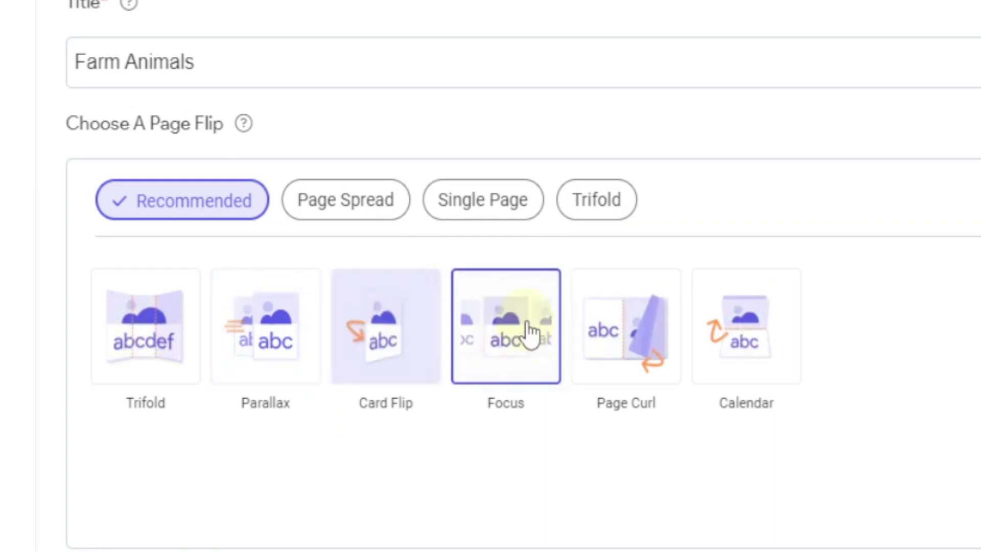
{"action": "left_click", "coordinate": [620, 330]}
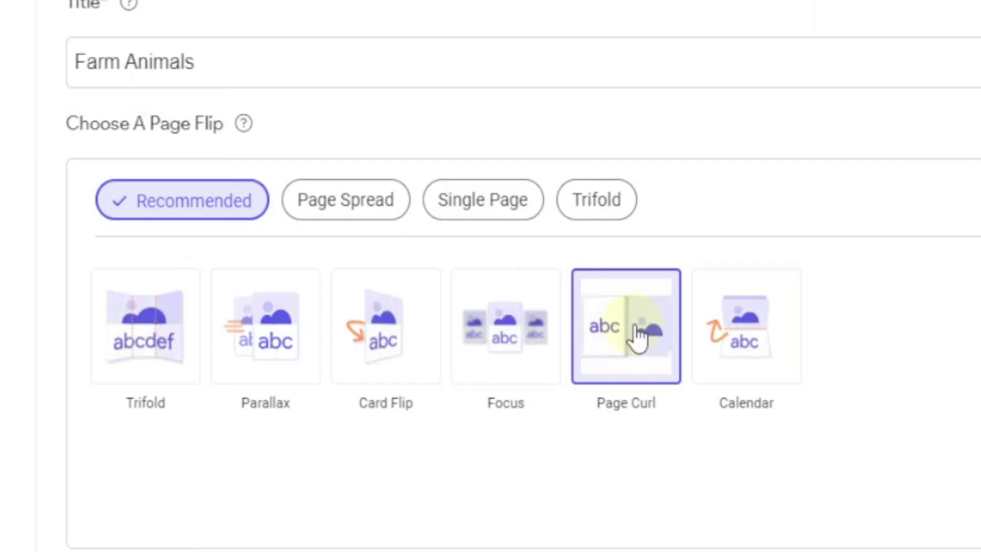
{"action": "left_click", "coordinate": [735, 331]}
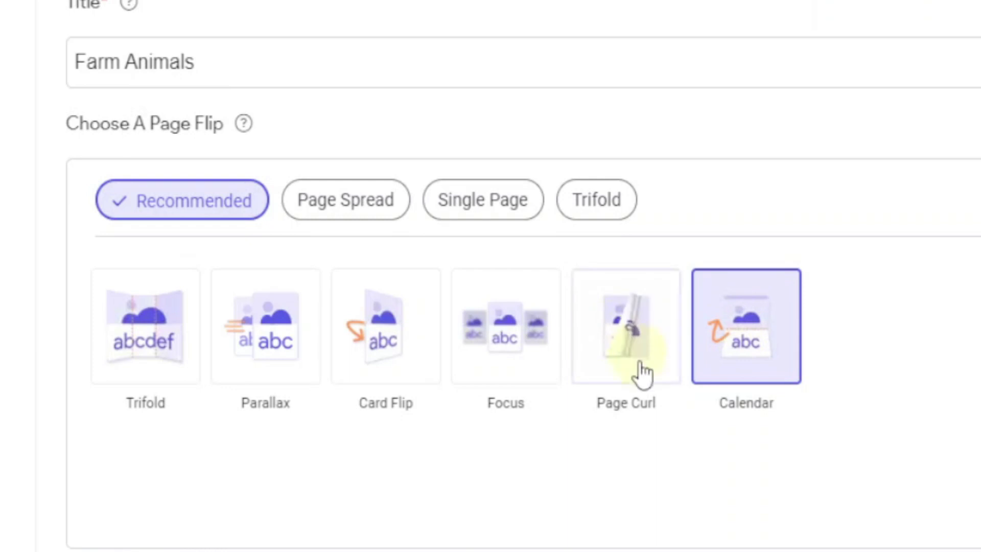
{"action": "left_click", "coordinate": [631, 340]}
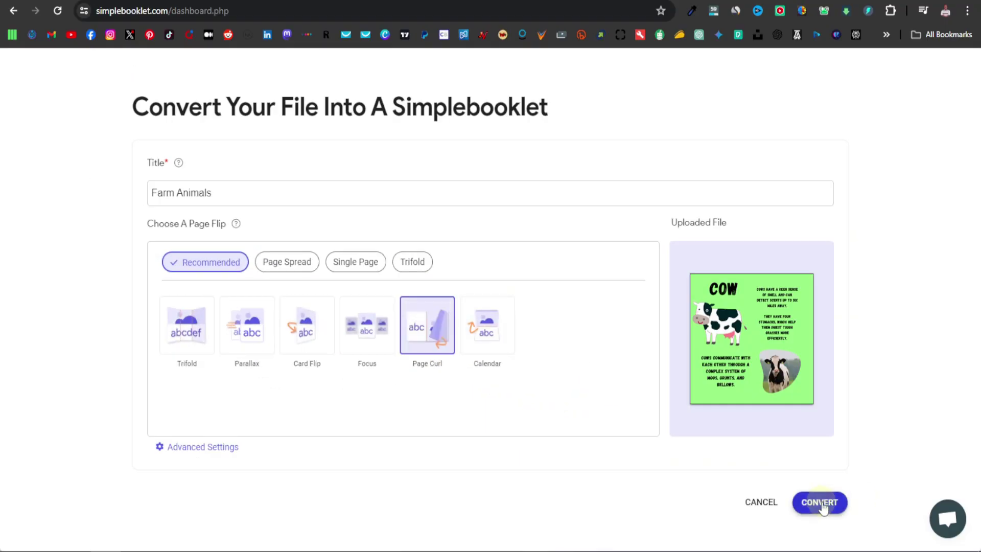
{"action": "left_click", "coordinate": [820, 503]}
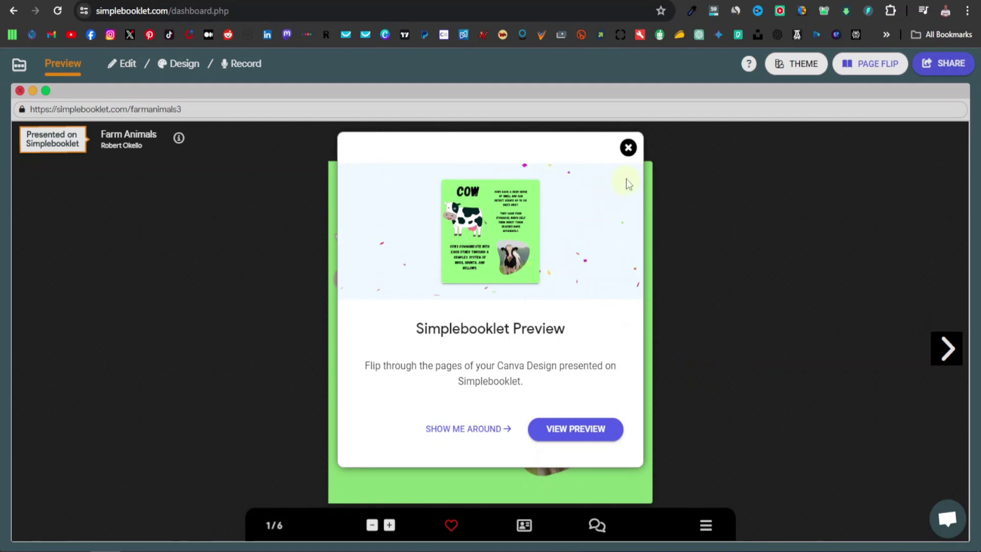
Step: Dismiss the preview introduction, flip through the booklet to the geese page and back to the cover, and open its sharing options
{"action": "left_click", "coordinate": [628, 149]}
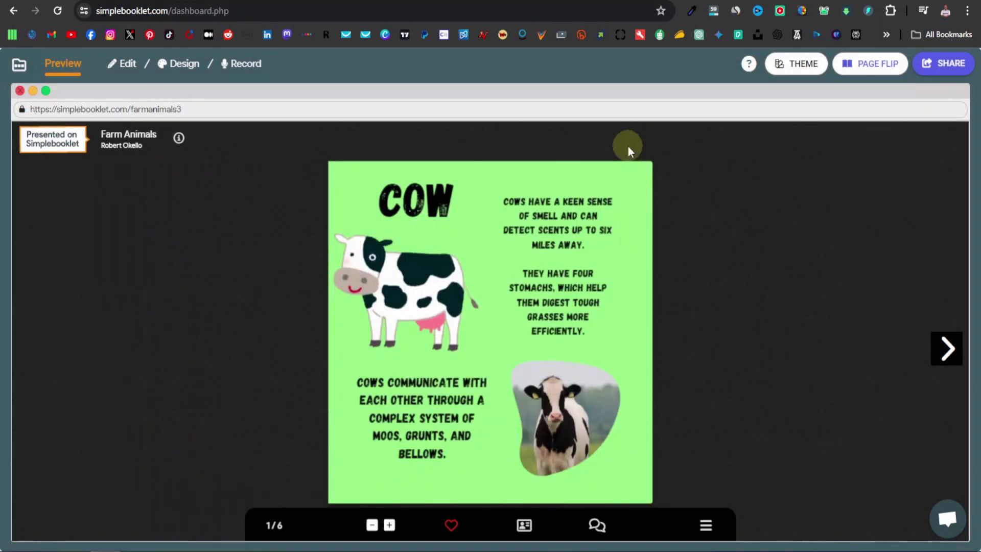
{"action": "left_click", "coordinate": [947, 347]}
{"action": "left_click", "coordinate": [947, 349]}
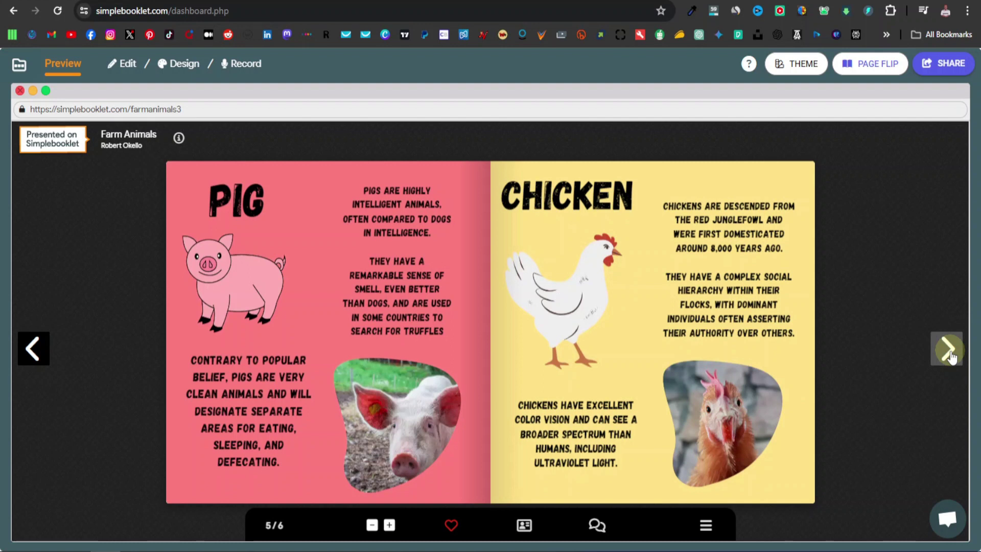
{"action": "left_click", "coordinate": [948, 350]}
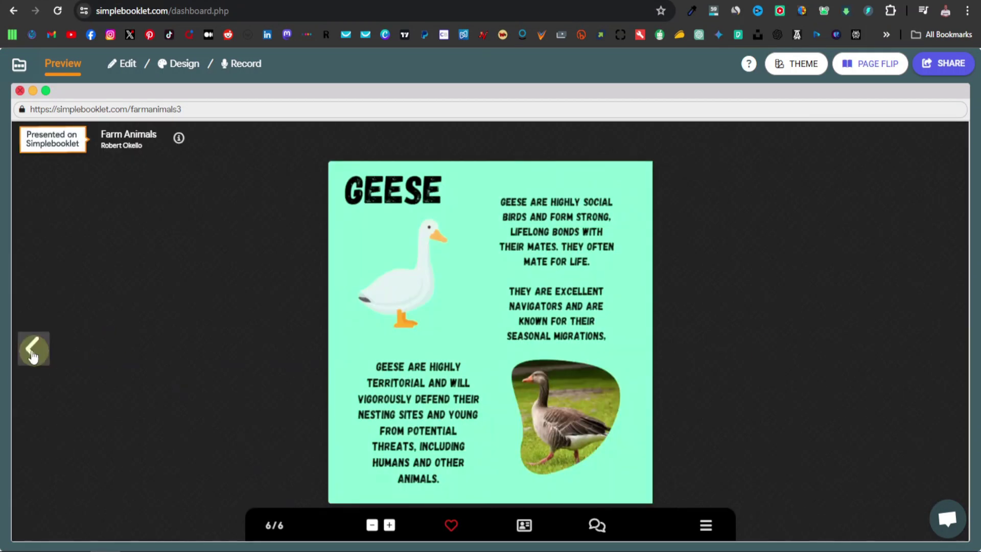
{"action": "left_click", "coordinate": [32, 353]}
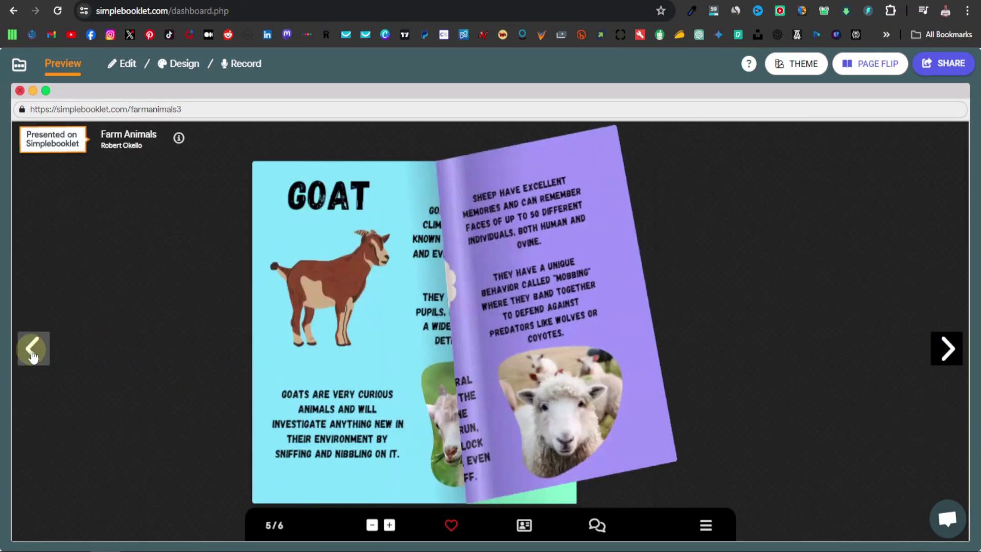
{"action": "left_click", "coordinate": [32, 352]}
{"action": "left_click", "coordinate": [33, 353]}
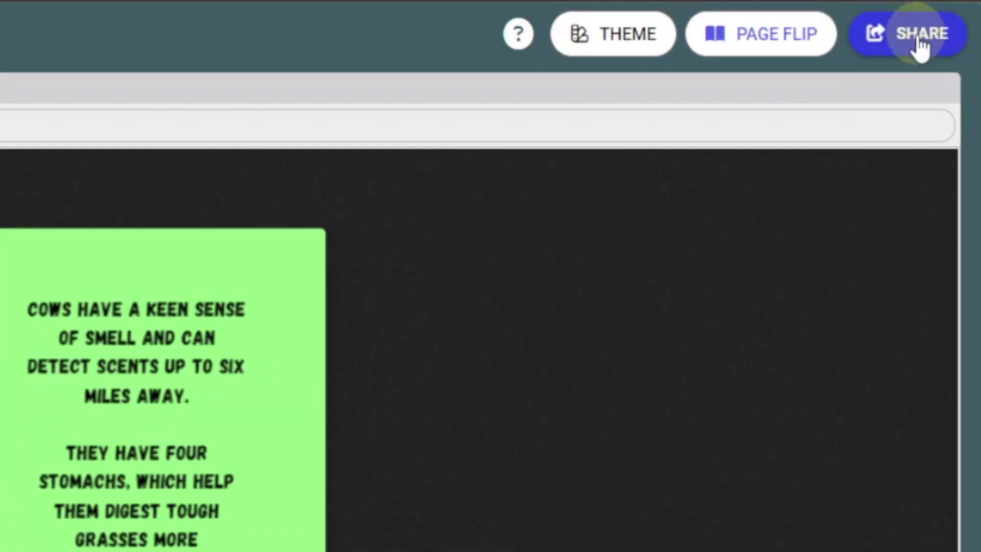
{"action": "left_click", "coordinate": [920, 40]}
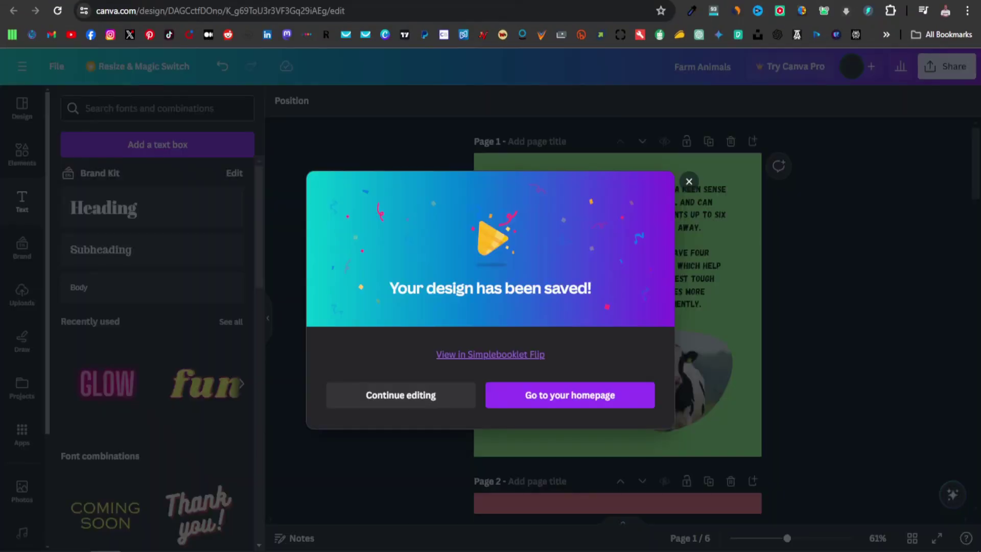
Step: Back in the Canva design, dismiss the saved-design dialog and open the download options
{"action": "left_click", "coordinate": [835, 252]}
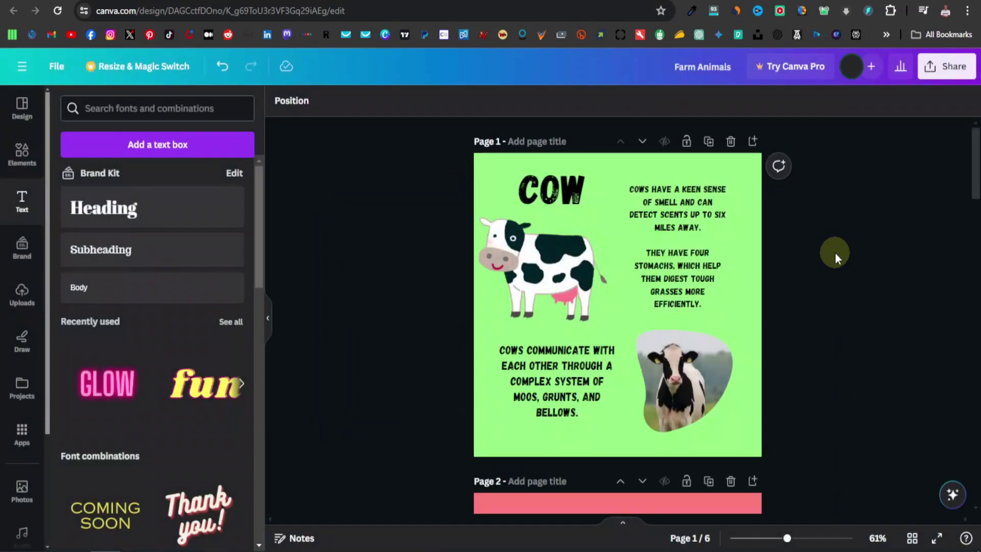
{"action": "left_click", "coordinate": [952, 72]}
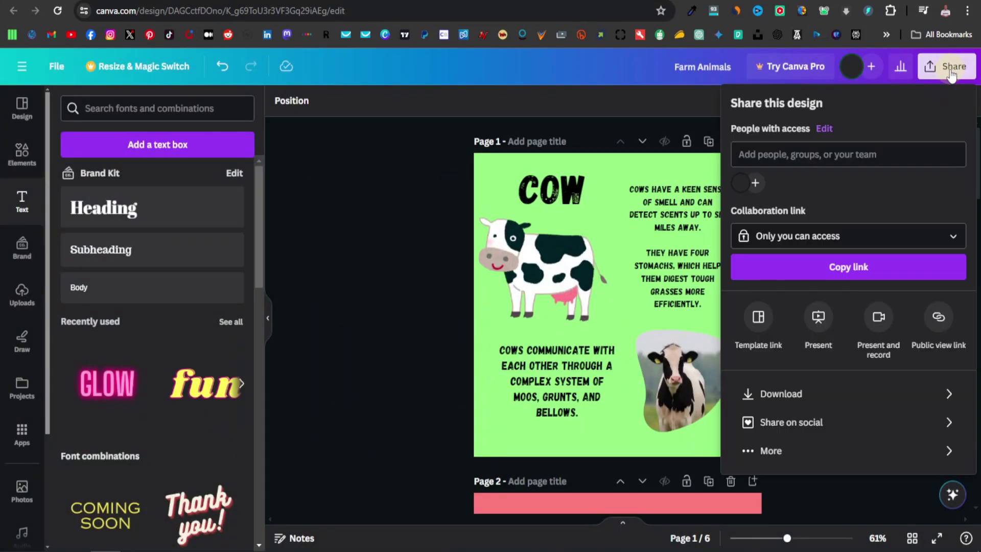
{"action": "left_click", "coordinate": [949, 394]}
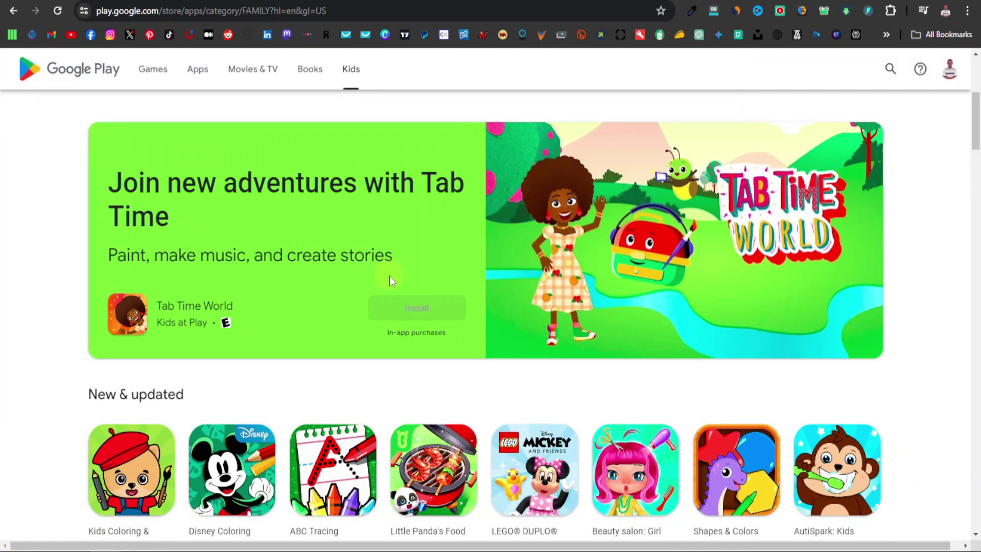
Step: Examine the Kids app listings on Google Play and the ABC Tracing Preschool Games 2+ page as inspiration for an alphabet tracing book
{"action": "scroll", "coordinate": [389, 276], "scroll_direction": "down", "scroll_amount": 8}
{"action": "scroll", "coordinate": [357, 320], "scroll_direction": "up", "scroll_amount": 5}
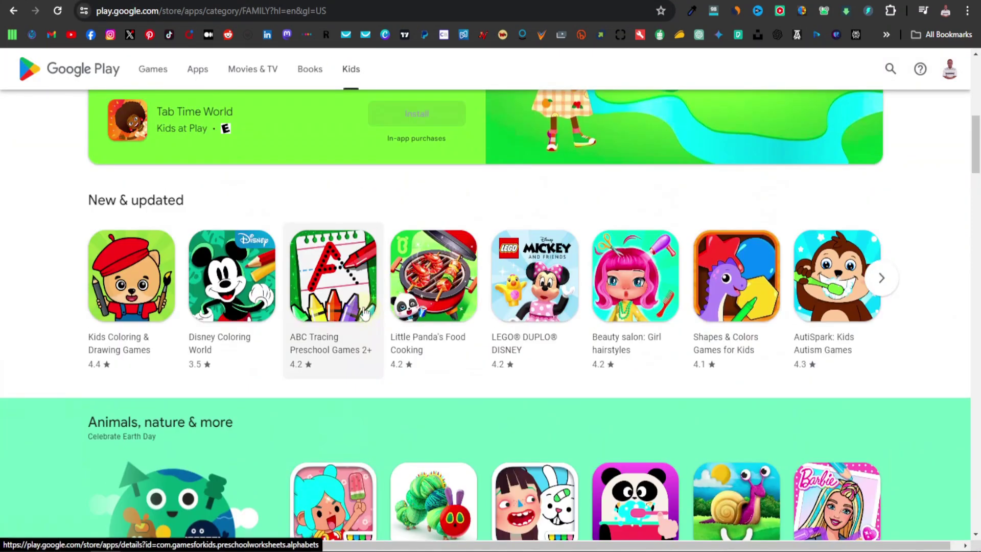
{"action": "left_click", "coordinate": [336, 274]}
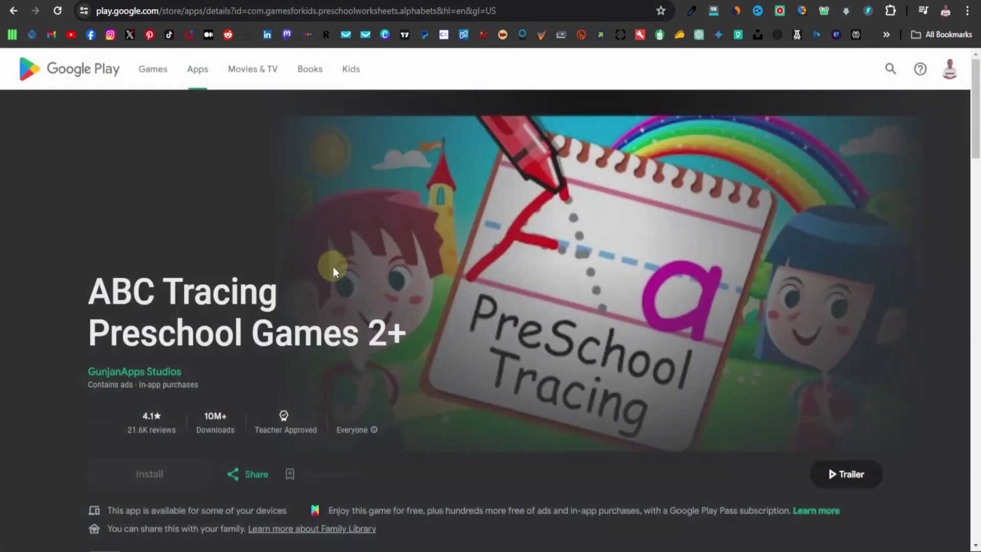
{"action": "scroll", "coordinate": [321, 276], "scroll_direction": "down", "scroll_amount": 6}
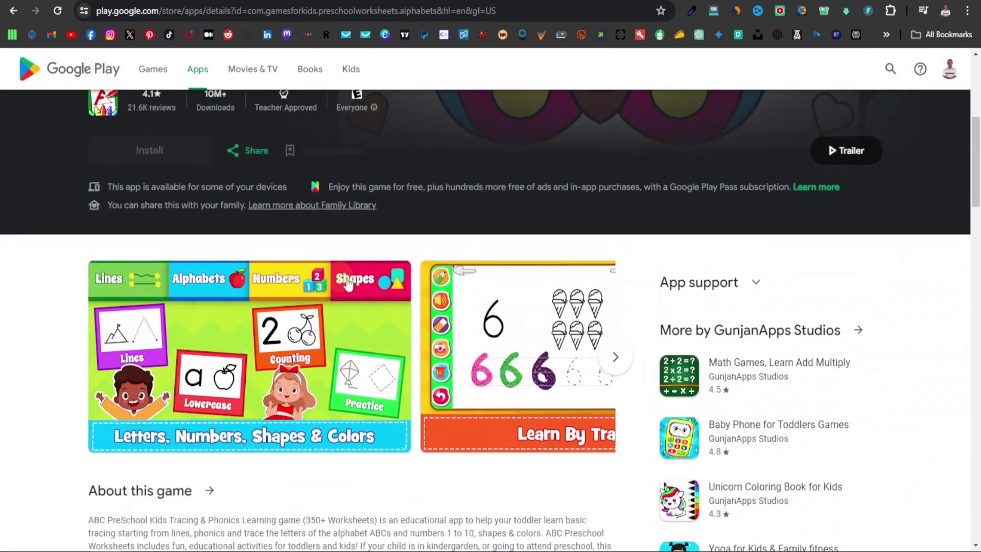
{"action": "scroll", "coordinate": [347, 284], "scroll_direction": "down", "scroll_amount": 11}
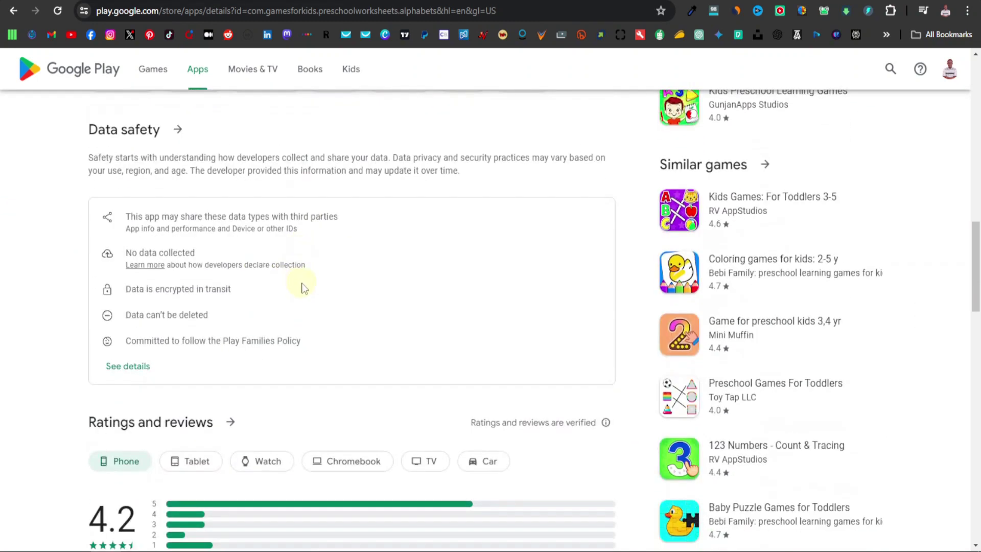
{"action": "scroll", "coordinate": [302, 286], "scroll_direction": "down", "scroll_amount": 3}
{"action": "scroll", "coordinate": [302, 286], "scroll_direction": "up", "scroll_amount": 15}
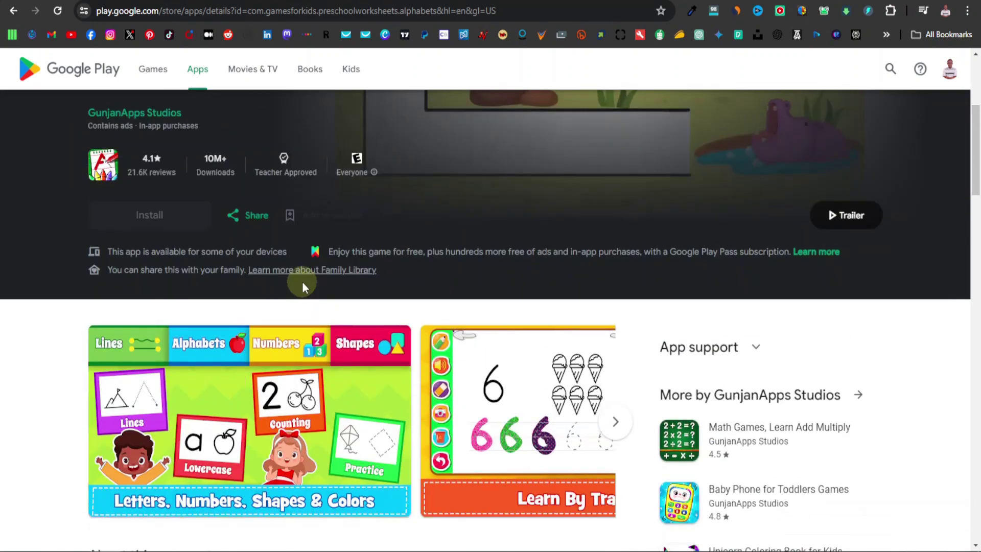
{"action": "scroll", "coordinate": [302, 281], "scroll_direction": "up", "scroll_amount": 5}
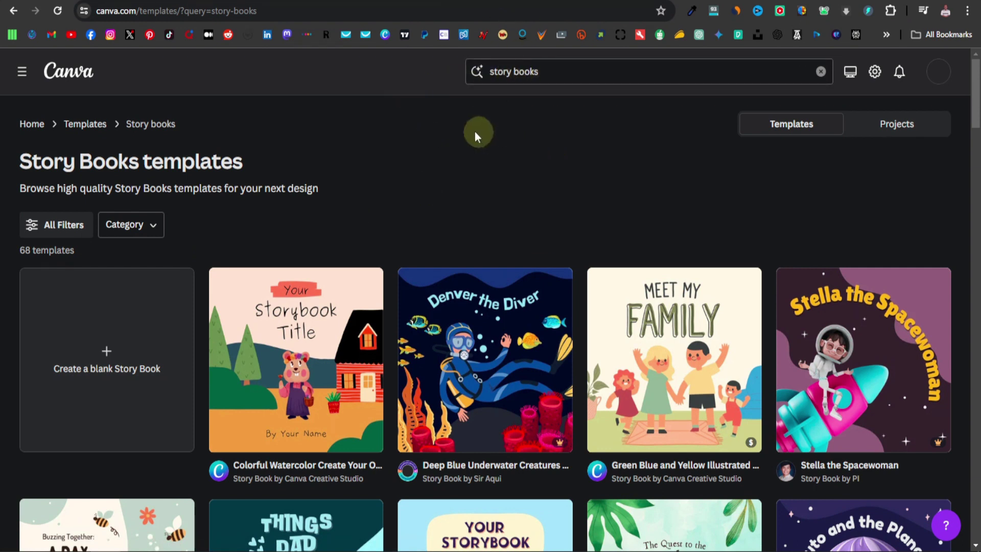
Step: In Canva, create a blank Story Book design and name it Alphabets
{"action": "left_click", "coordinate": [108, 354]}
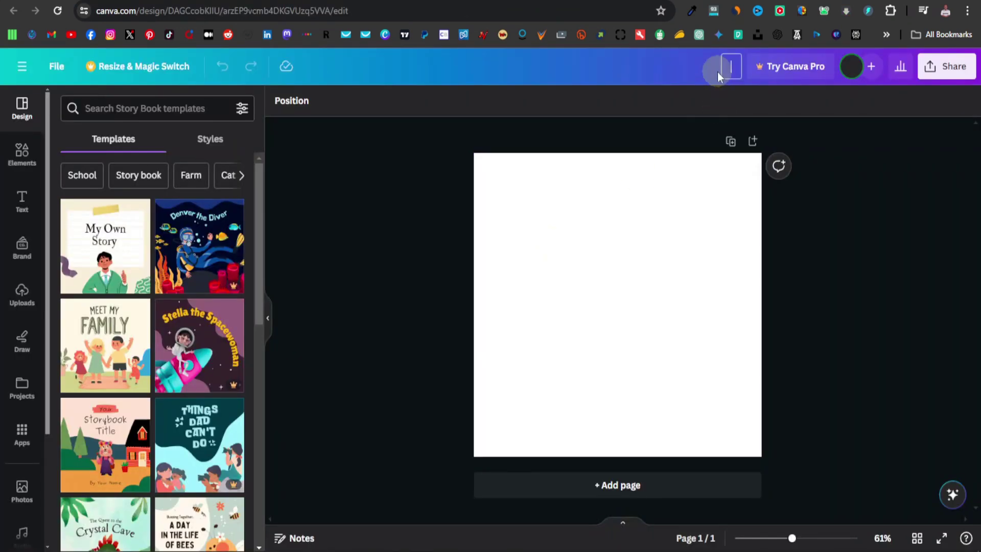
{"action": "type", "text": "Alphabets"}
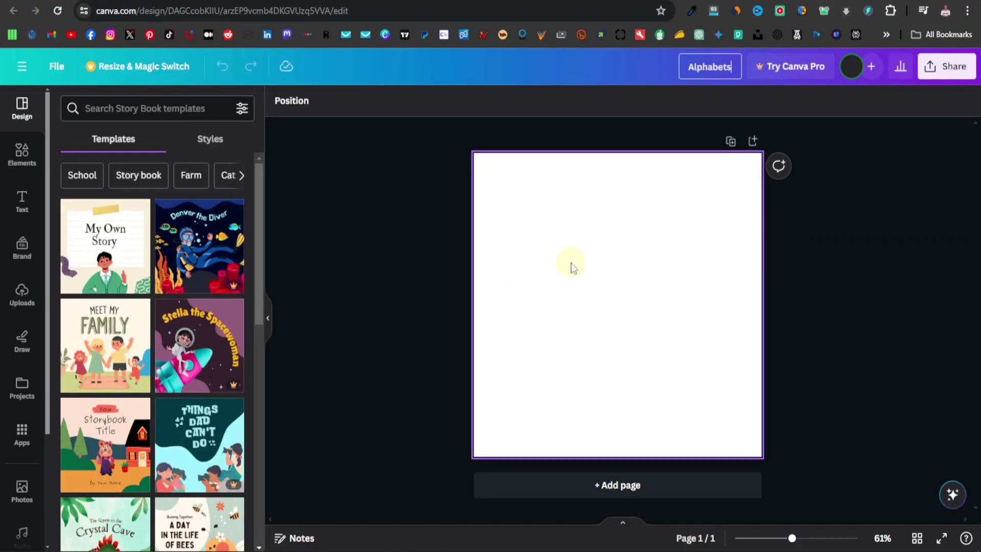
{"action": "left_click", "coordinate": [569, 262]}
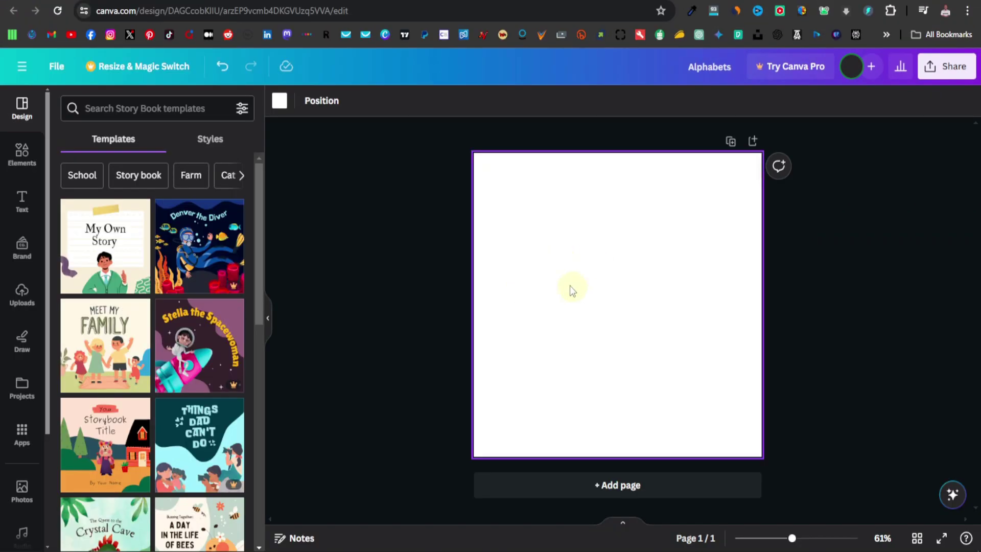
Step: Add a body text box containing a capital A to the blank page and enlarge it to font size 179
{"action": "left_click", "coordinate": [21, 205]}
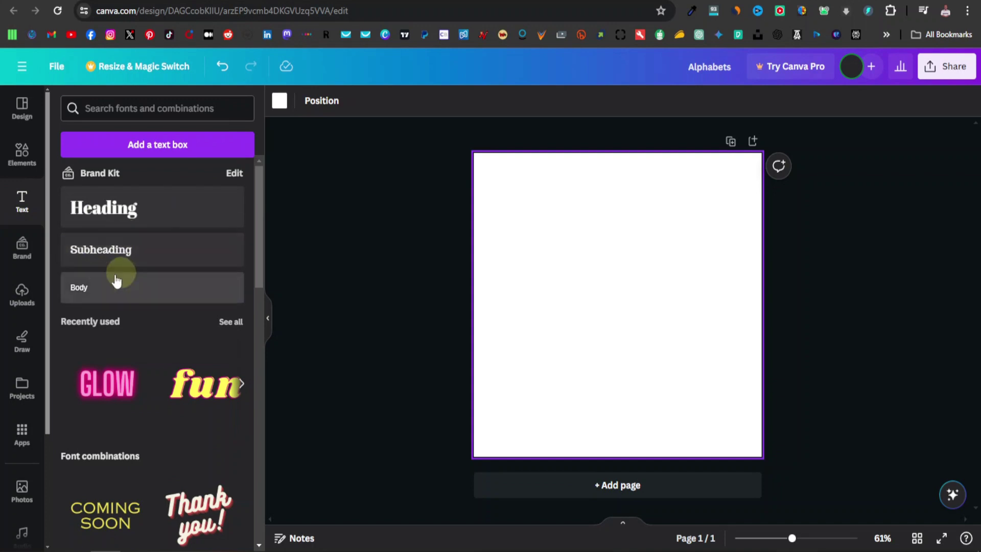
{"action": "left_click", "coordinate": [88, 293]}
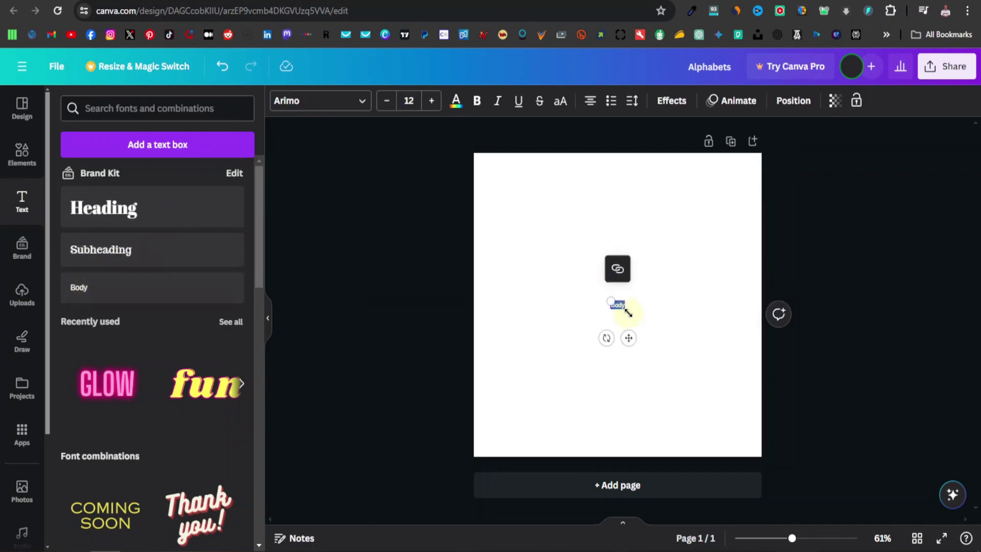
{"action": "left_click_drag", "start_coordinate": [609, 299], "coordinate": [522, 251]}
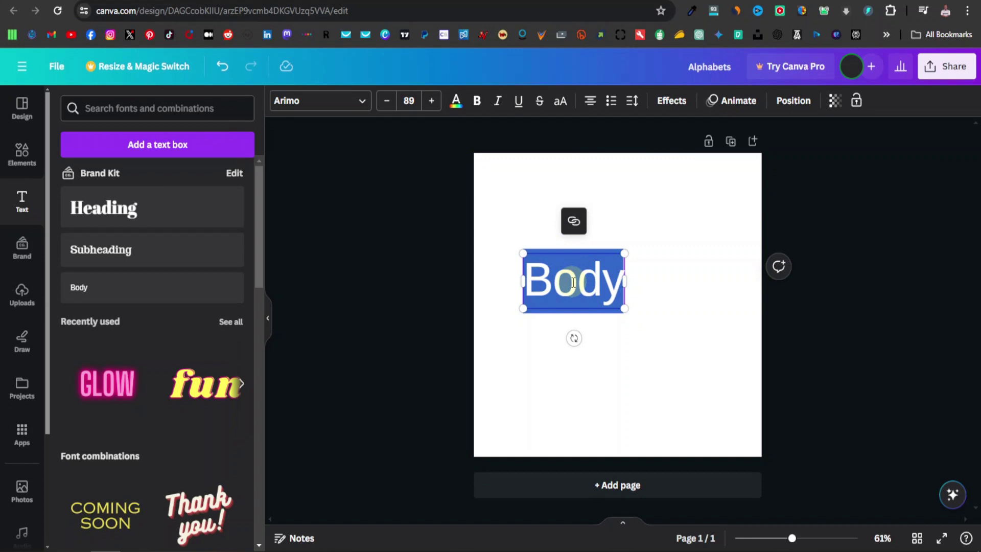
{"action": "type", "text": "A"}
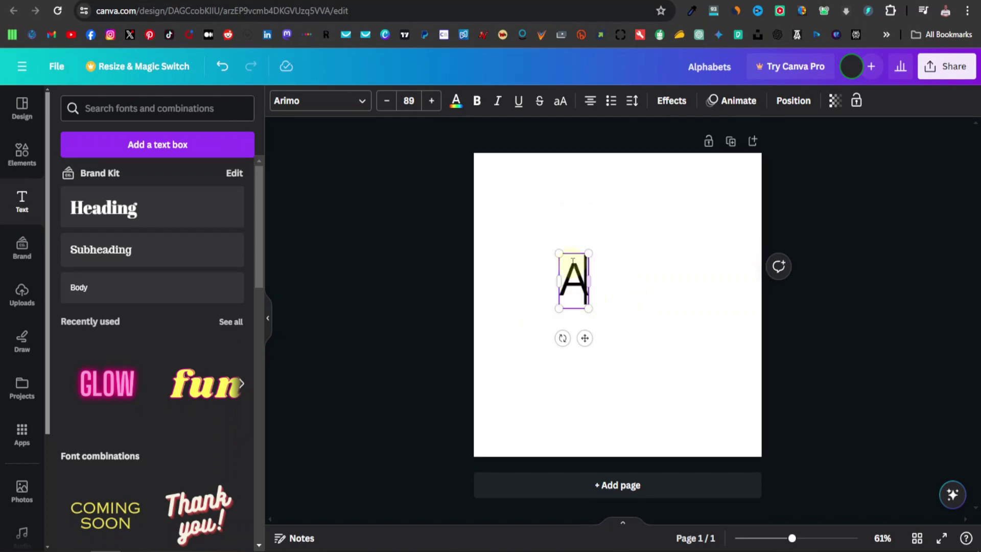
{"action": "left_click_drag", "start_coordinate": [559, 253], "coordinate": [506, 213]}
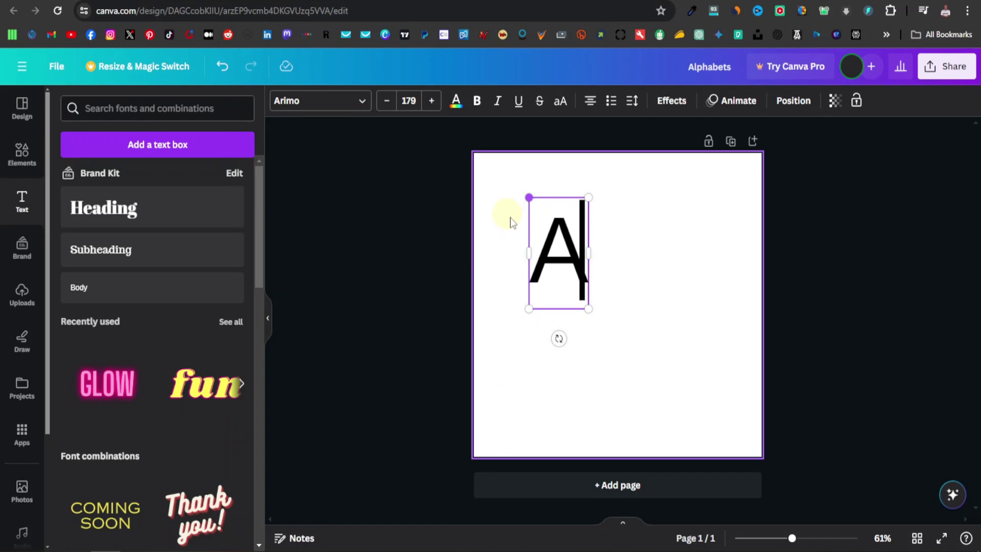
Step: Place a duplicate of the capital A beside the original and change its text to a lowercase a
{"action": "left_click_drag", "start_coordinate": [573, 257], "coordinate": [601, 258]}
{"action": "left_click", "coordinate": [541, 162]}
{"action": "double_click", "coordinate": [601, 256]}
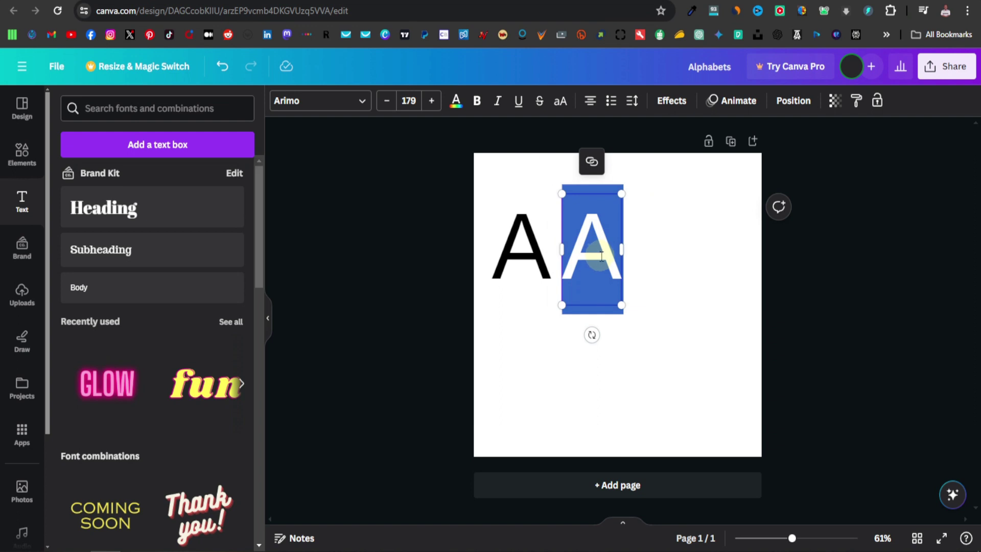
{"action": "type", "text": "a"}
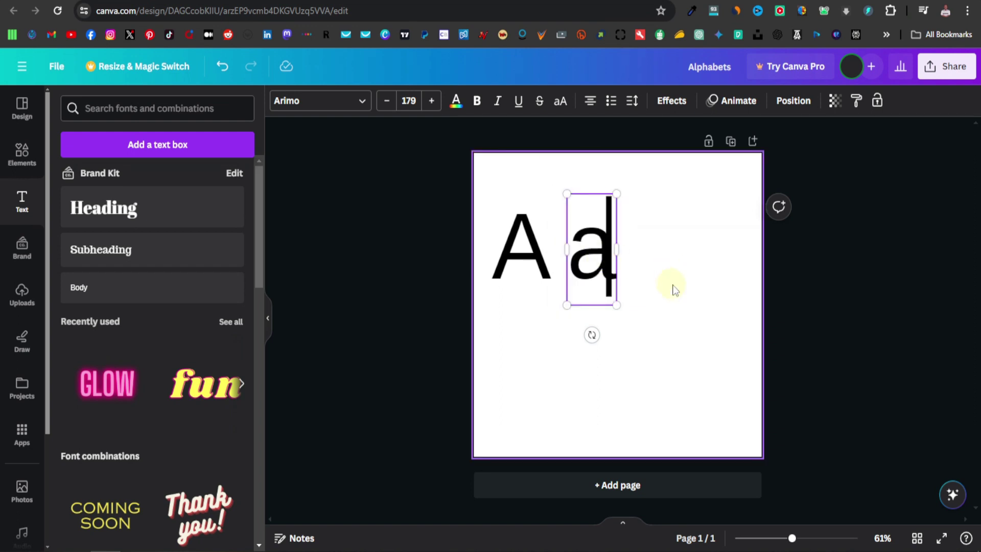
Step: Stack the two letters along the page's left side, with the lowercase a below the capital A
{"action": "left_click", "coordinate": [666, 309]}
{"action": "left_click_drag", "start_coordinate": [595, 320], "coordinate": [529, 378]}
{"action": "left_click_drag", "start_coordinate": [545, 250], "coordinate": [539, 299]}
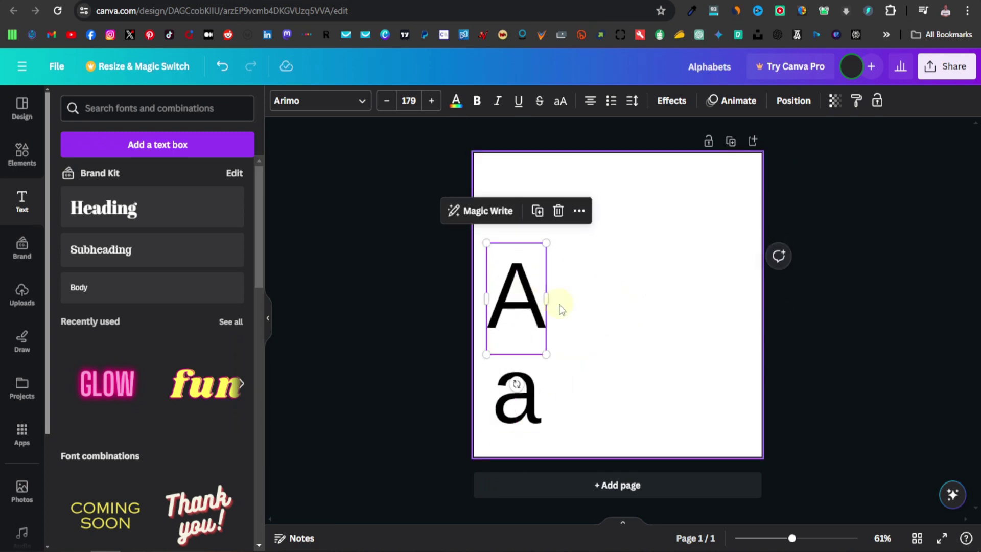
{"action": "left_click", "coordinate": [561, 308]}
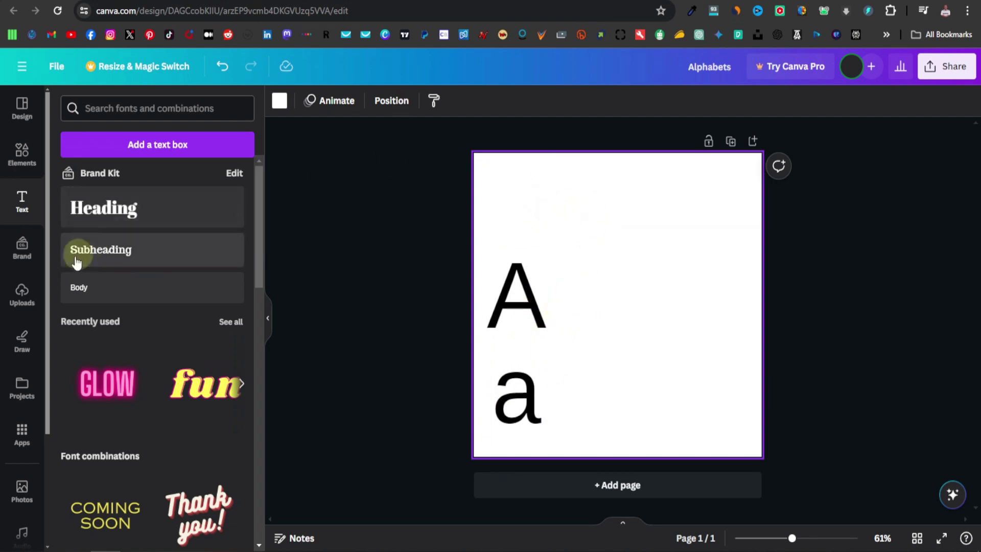
Step: Search the elements for apple graphics and add the shaded red apple with a green leaf to the page
{"action": "left_click", "coordinate": [23, 156]}
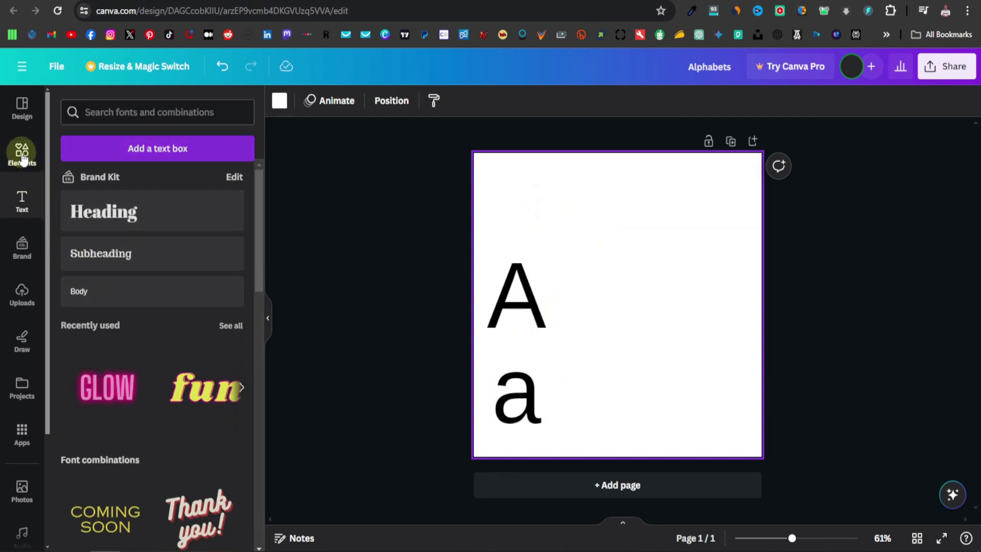
{"action": "left_click", "coordinate": [107, 108]}
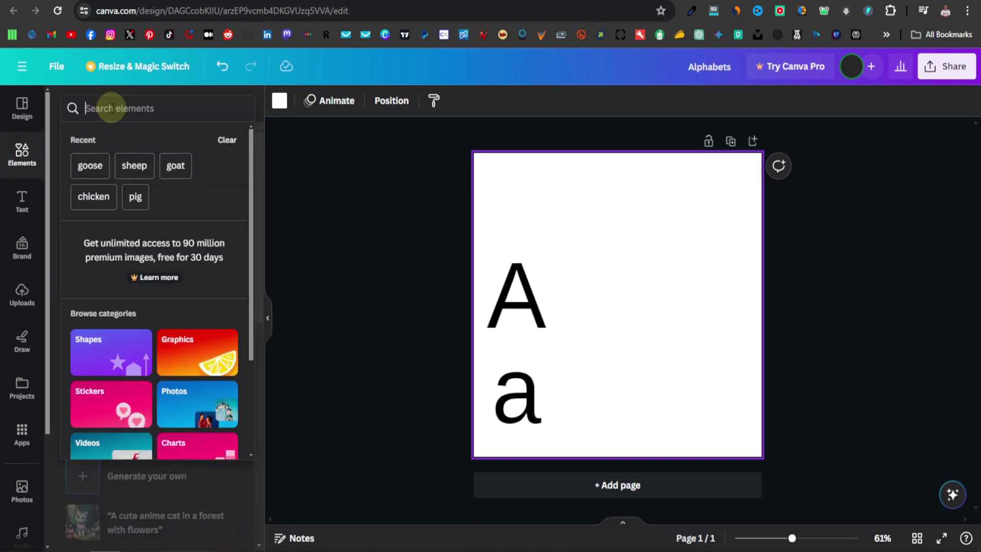
{"action": "type", "text": "apple"}
{"action": "key", "text": "Return"}
{"action": "left_click", "coordinate": [108, 138]}
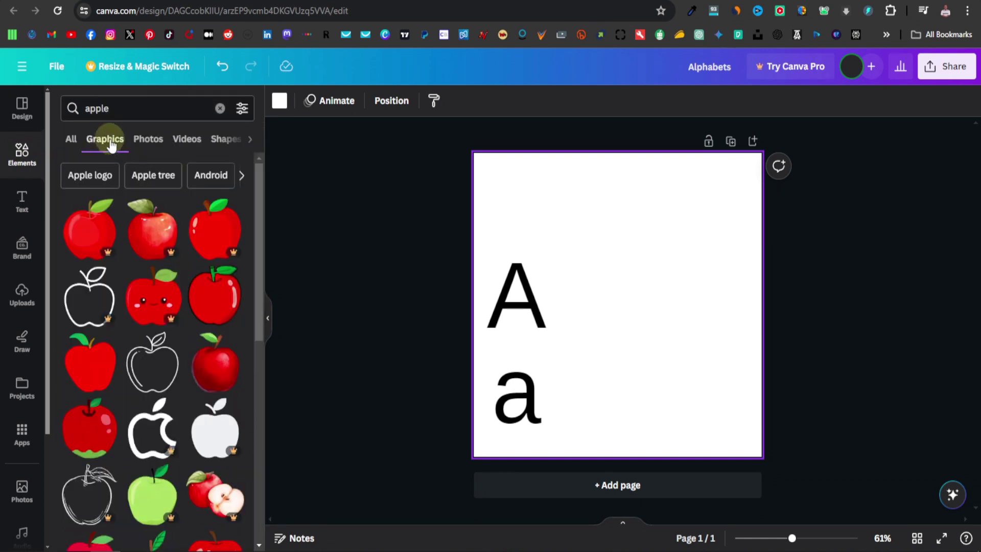
{"action": "left_click", "coordinate": [220, 370]}
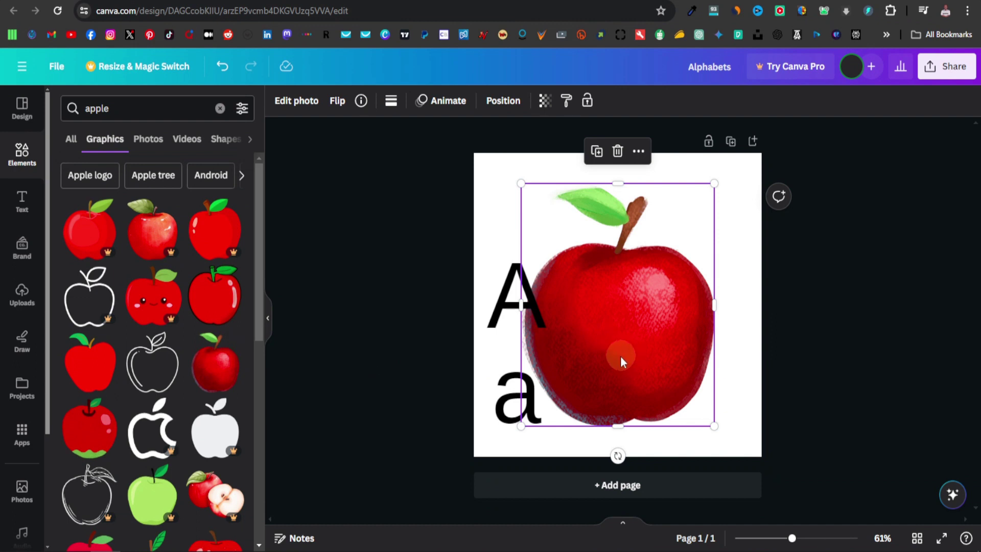
Step: Shrink the apple graphic and centre it near the top of the page, above the letters
{"action": "left_click_drag", "start_coordinate": [620, 357], "coordinate": [628, 341]}
{"action": "left_click_drag", "start_coordinate": [529, 409], "coordinate": [626, 286]}
{"action": "left_click_drag", "start_coordinate": [664, 227], "coordinate": [607, 227]}
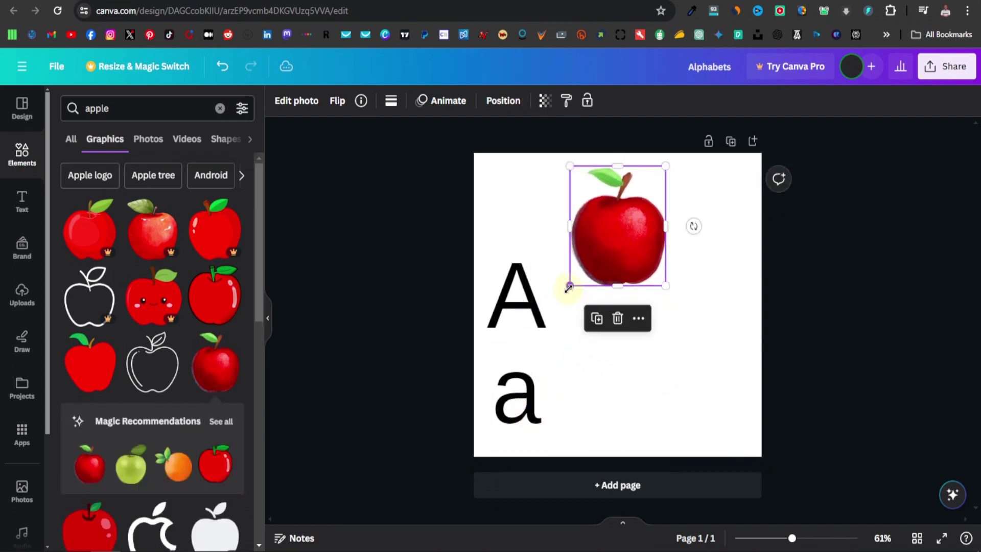
{"action": "left_click_drag", "start_coordinate": [568, 288], "coordinate": [589, 239]}
{"action": "key", "text": "ctrl+z"}
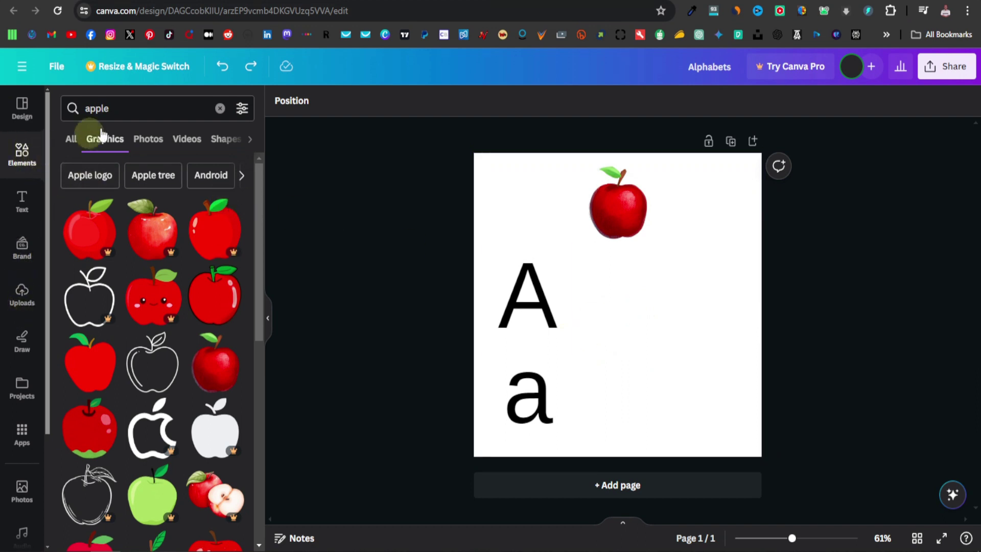
Step: Add a solid line across the page beneath the capital A and place a duplicate of it along the letter's top
{"action": "left_click", "coordinate": [125, 114]}
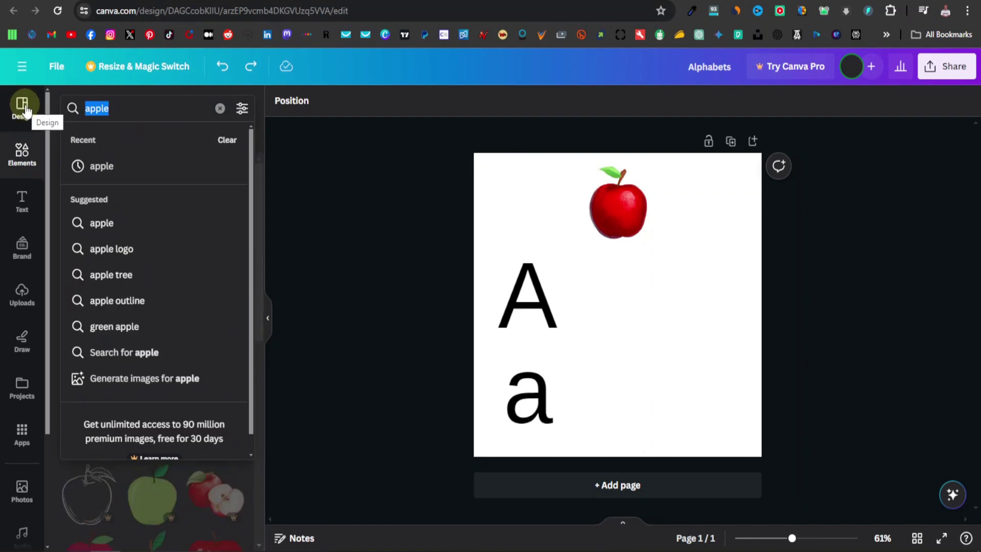
{"action": "type", "text": "lin"}
{"action": "left_click", "coordinate": [22, 153]}
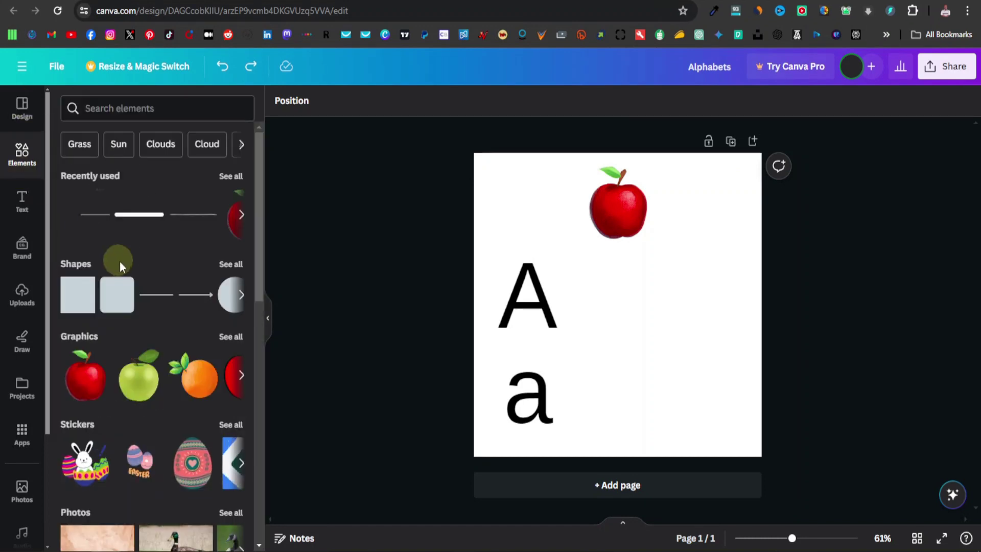
{"action": "left_click", "coordinate": [231, 264]}
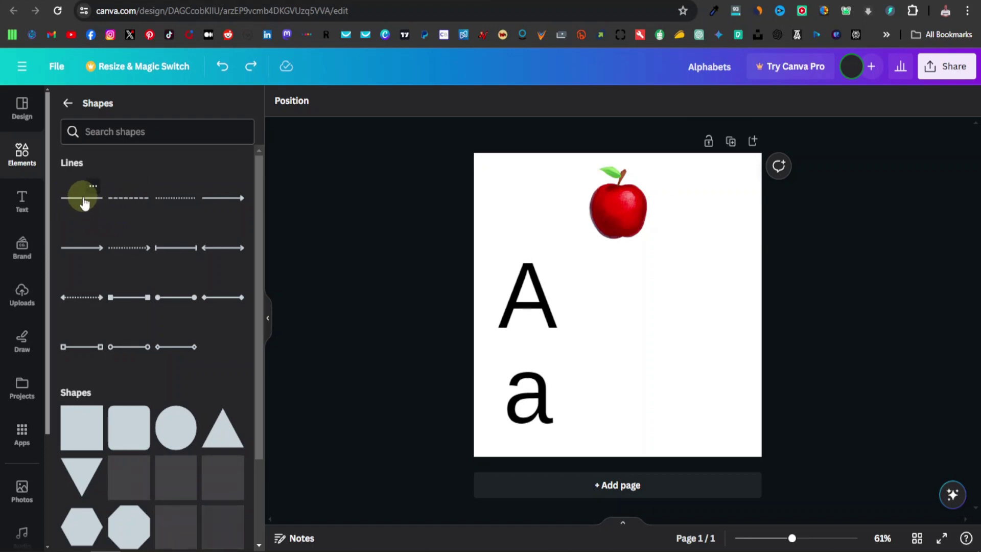
{"action": "left_click", "coordinate": [85, 204]}
{"action": "left_click_drag", "start_coordinate": [628, 333], "coordinate": [536, 356]}
{"action": "left_click_drag", "start_coordinate": [574, 328], "coordinate": [749, 328]}
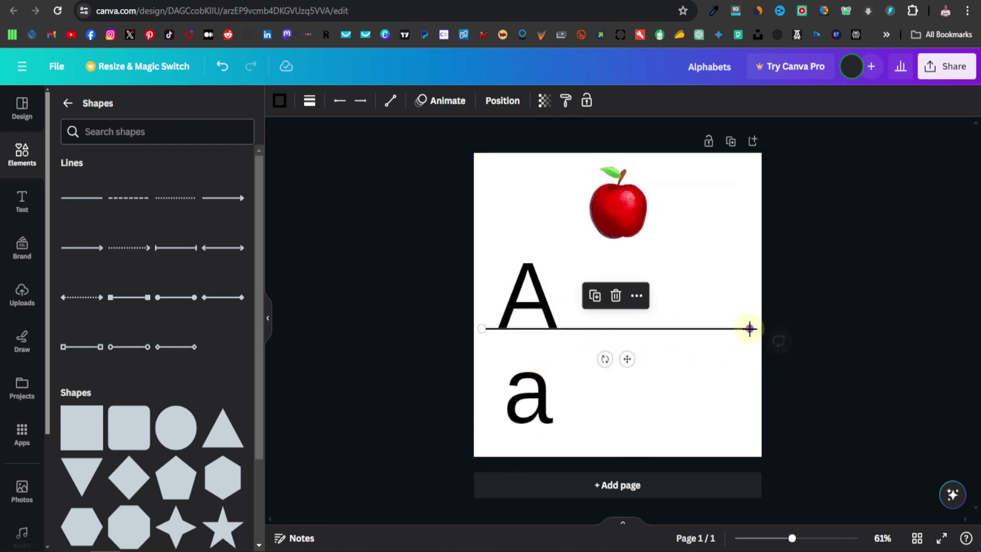
{"action": "left_click", "coordinate": [595, 295]}
{"action": "left_click_drag", "start_coordinate": [634, 362], "coordinate": [626, 293]}
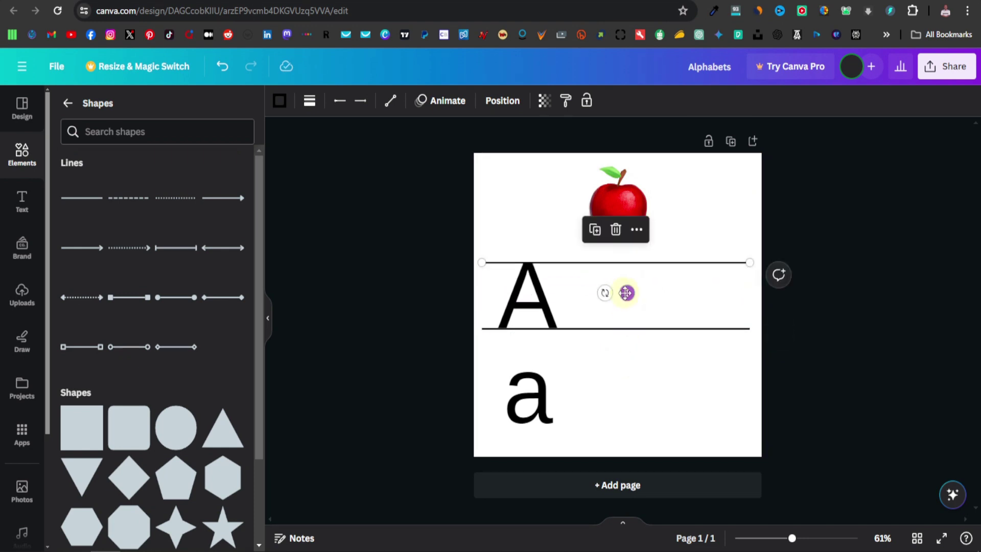
Step: Add a dashed line between the two solid lines and stretch it across the page through the capital A's crossbar
{"action": "left_click", "coordinate": [131, 199]}
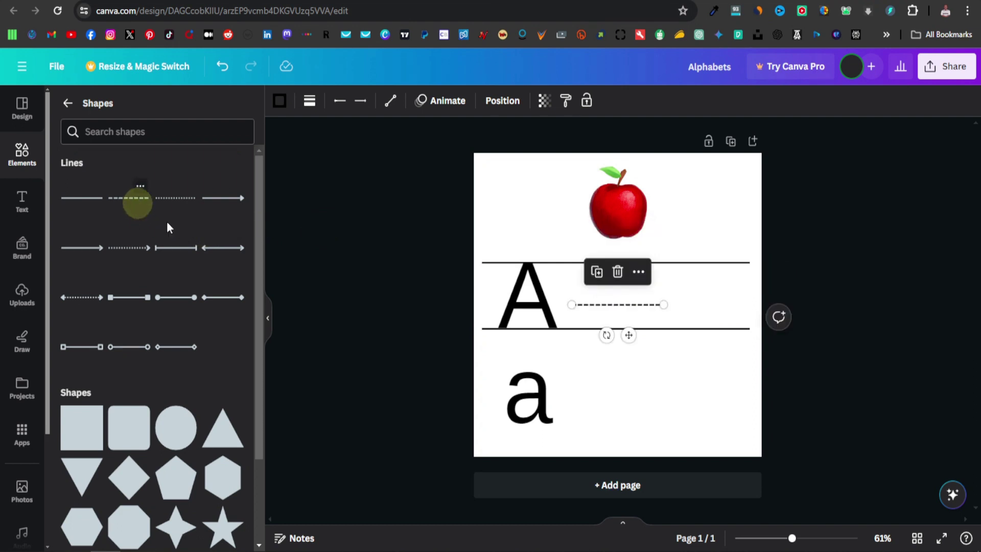
{"action": "left_click_drag", "start_coordinate": [629, 334], "coordinate": [578, 331]}
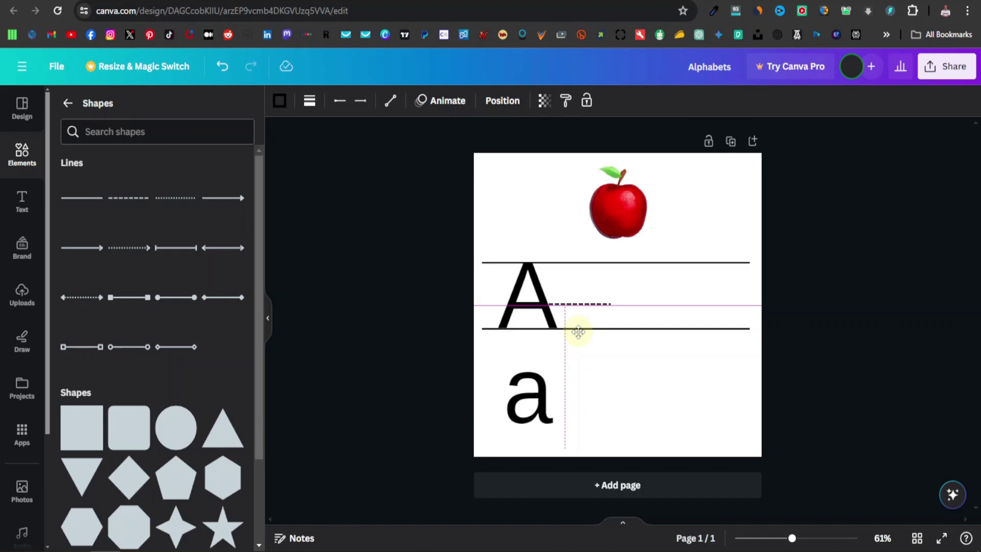
{"action": "left_click_drag", "start_coordinate": [578, 332], "coordinate": [539, 334]}
{"action": "left_click_drag", "start_coordinate": [609, 304], "coordinate": [747, 305]}
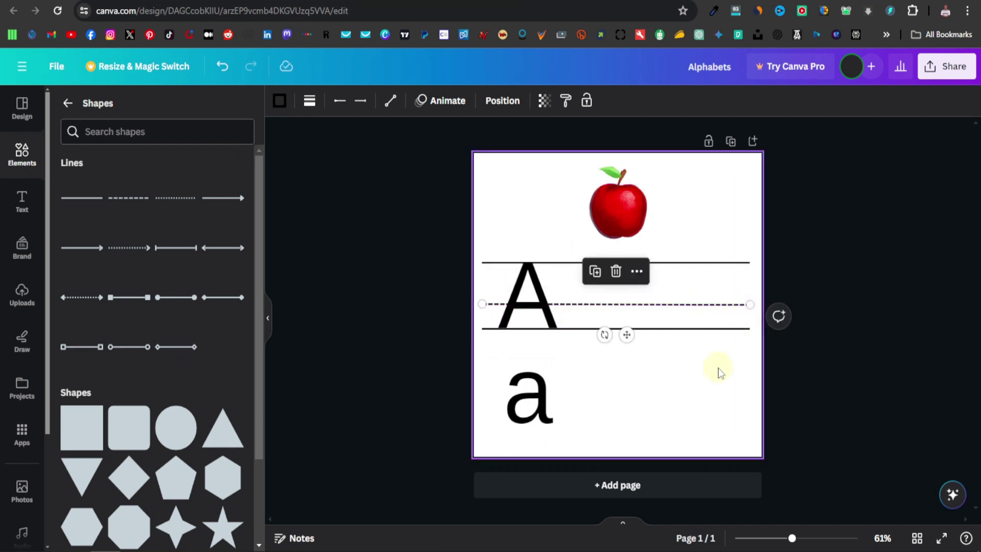
{"action": "left_click", "coordinate": [719, 371]}
Step: Move the solid line beneath the capital A down to the top of the lowercase a
{"action": "left_click", "coordinate": [533, 399]}
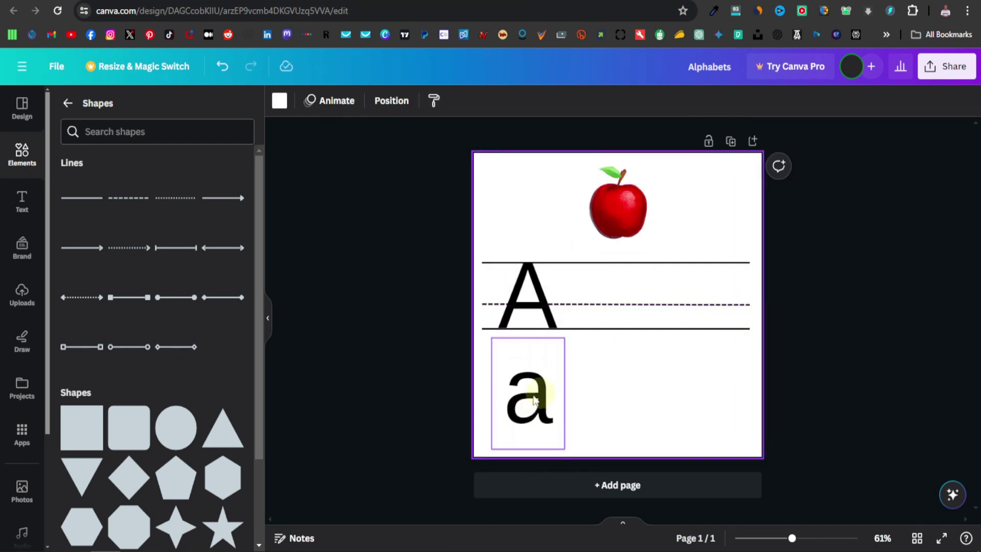
{"action": "left_click", "coordinate": [614, 329]}
{"action": "left_click_drag", "start_coordinate": [626, 357], "coordinate": [623, 399]}
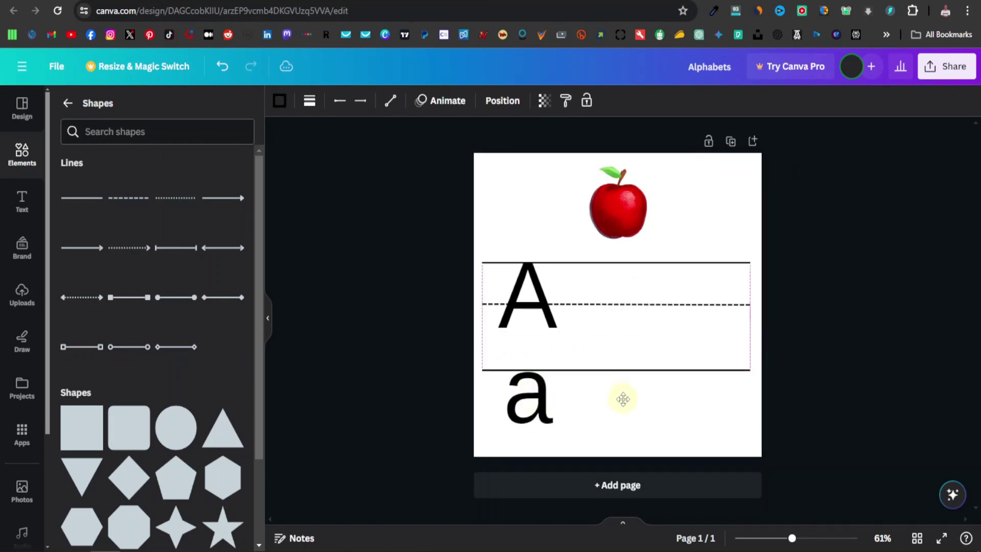
Step: Duplicate the dashed line and place the copy through the middle of the lowercase a
{"action": "left_click", "coordinate": [622, 305]}
{"action": "key", "text": "ctrl+d"}
{"action": "left_click_drag", "start_coordinate": [631, 340], "coordinate": [624, 424]}
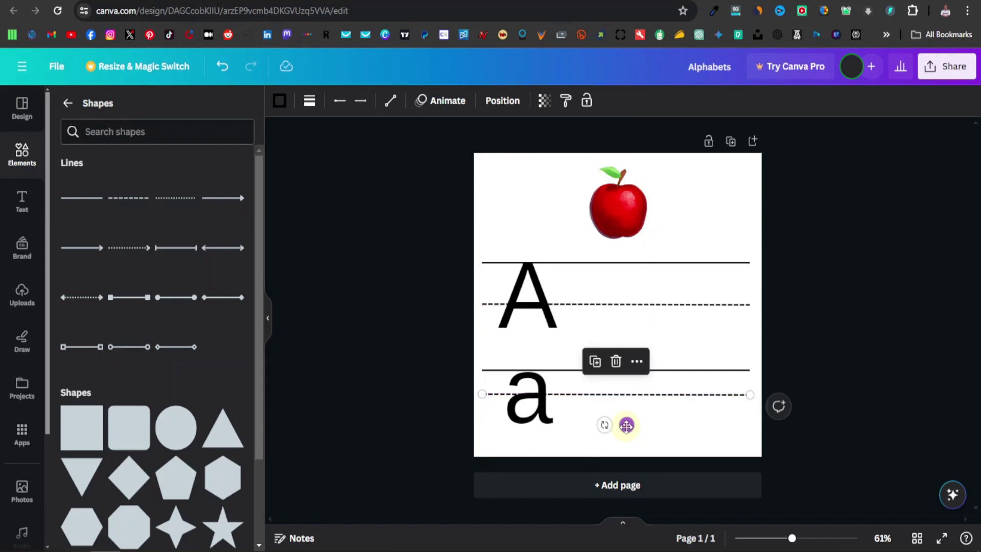
Step: Duplicate the solid line above the lowercase a and place the copy along the letter's baseline
{"action": "left_click", "coordinate": [667, 377]}
{"action": "left_click", "coordinate": [596, 335]}
{"action": "left_click_drag", "start_coordinate": [633, 406], "coordinate": [624, 449]}
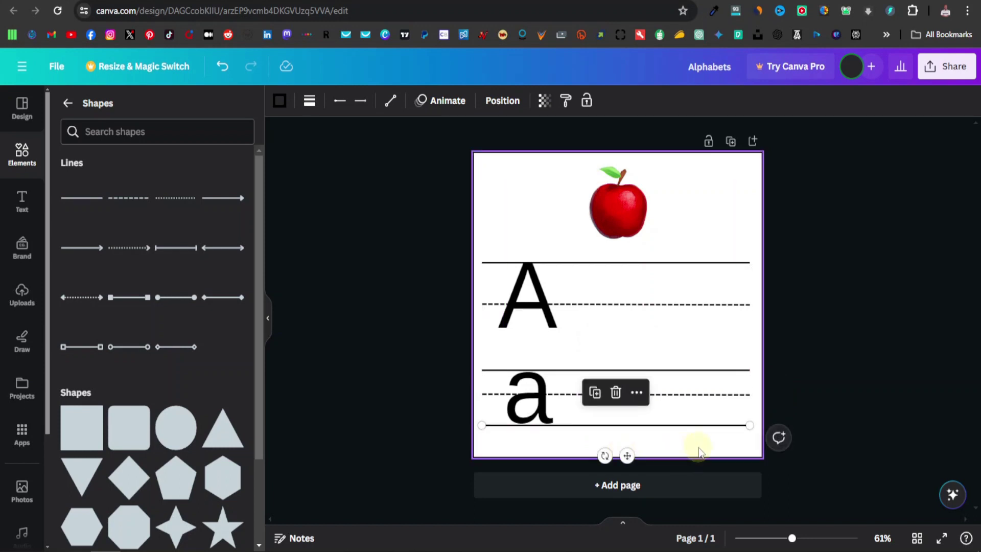
{"action": "left_click", "coordinate": [699, 450]}
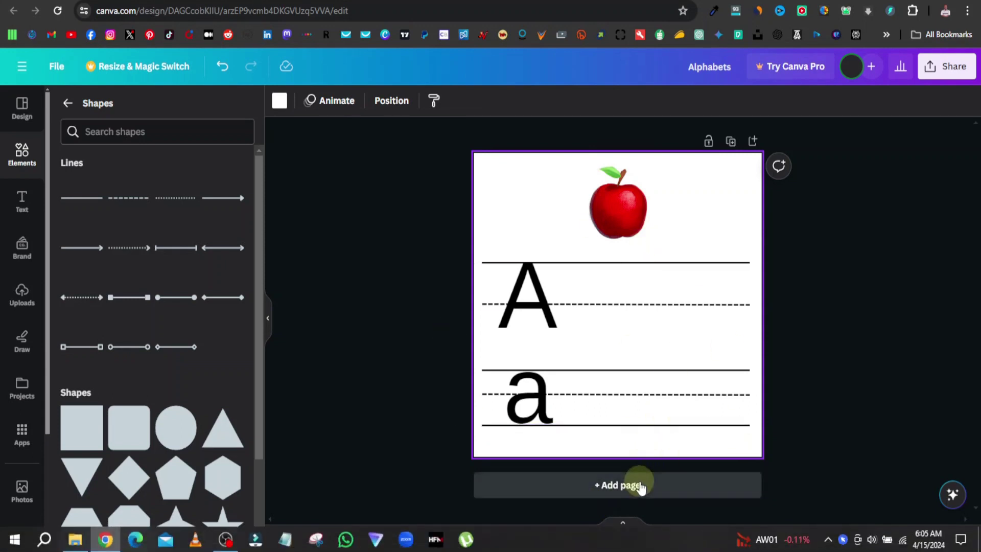
Step: Duplicate the page and, on the copy, place a duplicate of the upper solid line along the capital letter's baseline
{"action": "left_click", "coordinate": [623, 464]}
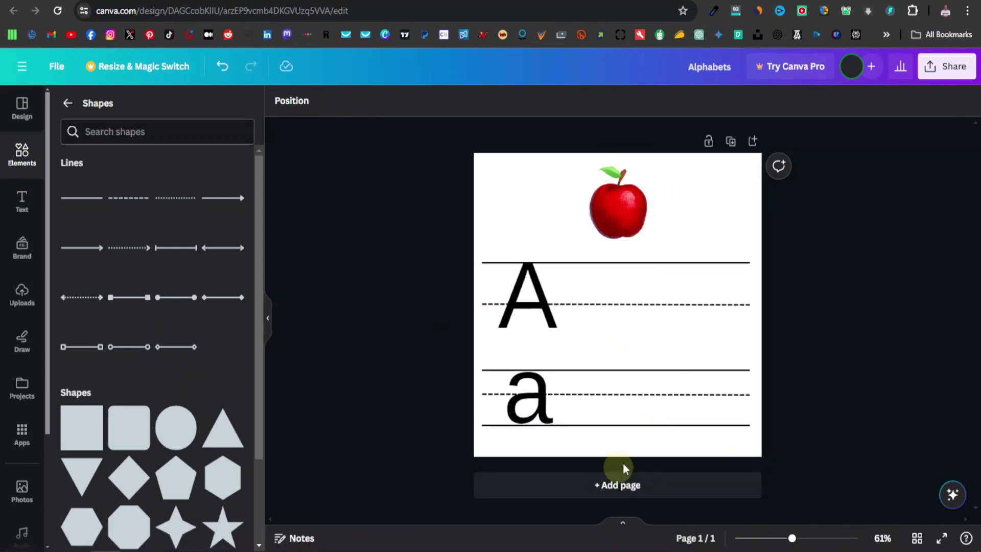
{"action": "left_click", "coordinate": [731, 142]}
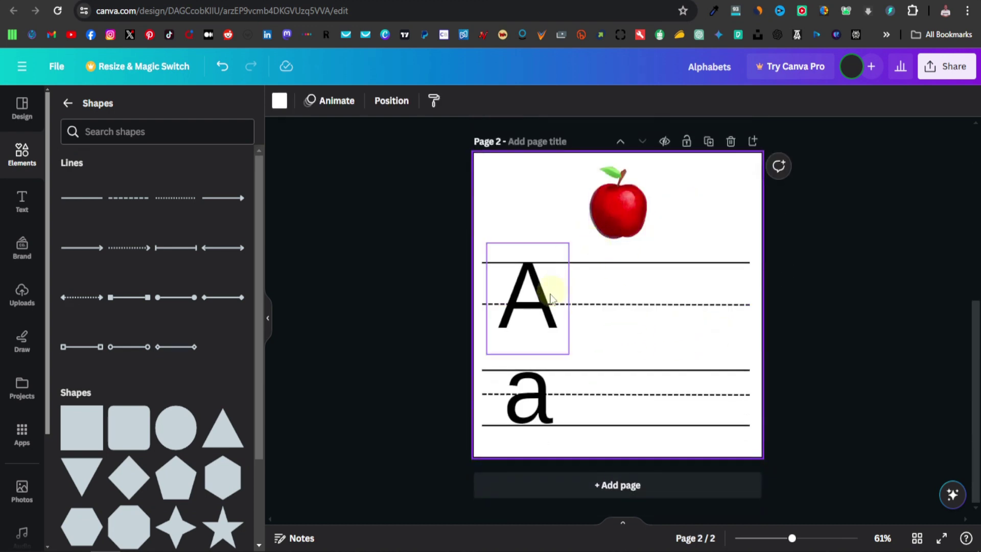
{"action": "left_click", "coordinate": [627, 263]}
{"action": "left_click", "coordinate": [592, 228]}
{"action": "left_click_drag", "start_coordinate": [629, 294], "coordinate": [620, 367]}
Step: Replace the capital A on page 2 with B and move the upper dashed line up through the B's middle
{"action": "left_click", "coordinate": [529, 308]}
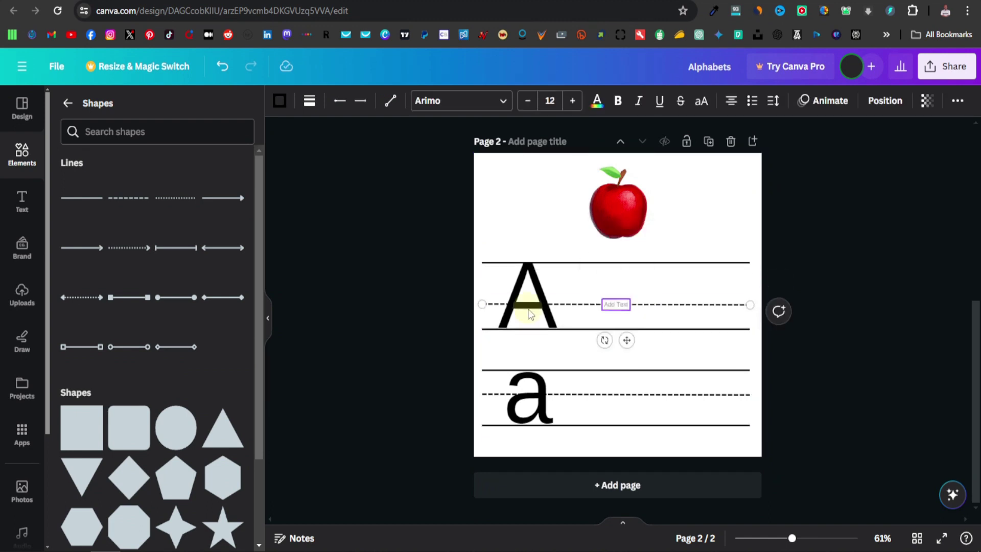
{"action": "double_click", "coordinate": [552, 309]}
{"action": "type", "text": "B"}
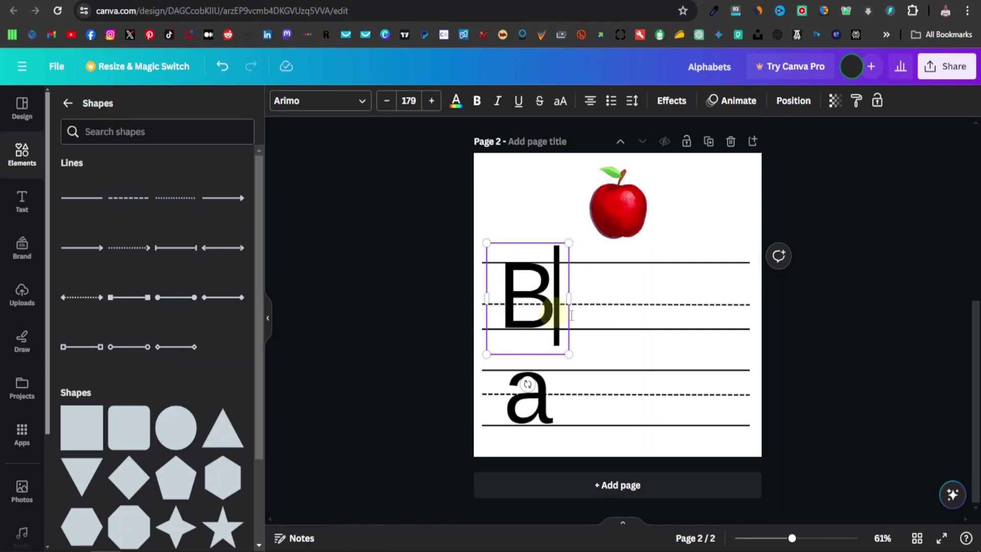
{"action": "left_click", "coordinate": [526, 309]}
{"action": "mouse_move", "coordinate": [626, 333]}
{"action": "left_mouse_down"}
{"action": "mouse_move", "coordinate": [624, 312]}
{"action": "mouse_move", "coordinate": [624, 324]}
{"action": "left_mouse_up"}
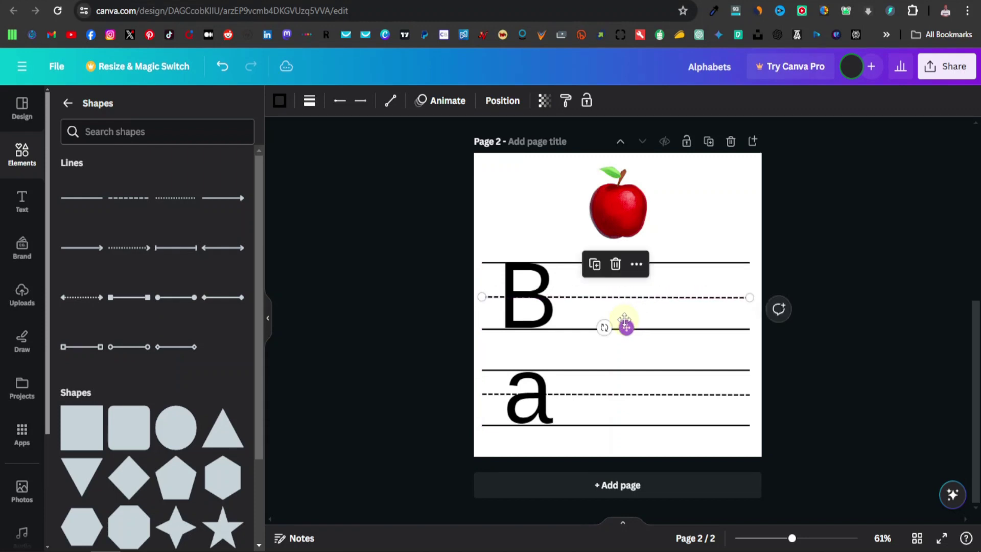
Step: Replace the lowercase a on page 2 with b and delete the dashed line running through it
{"action": "double_click", "coordinate": [531, 406]}
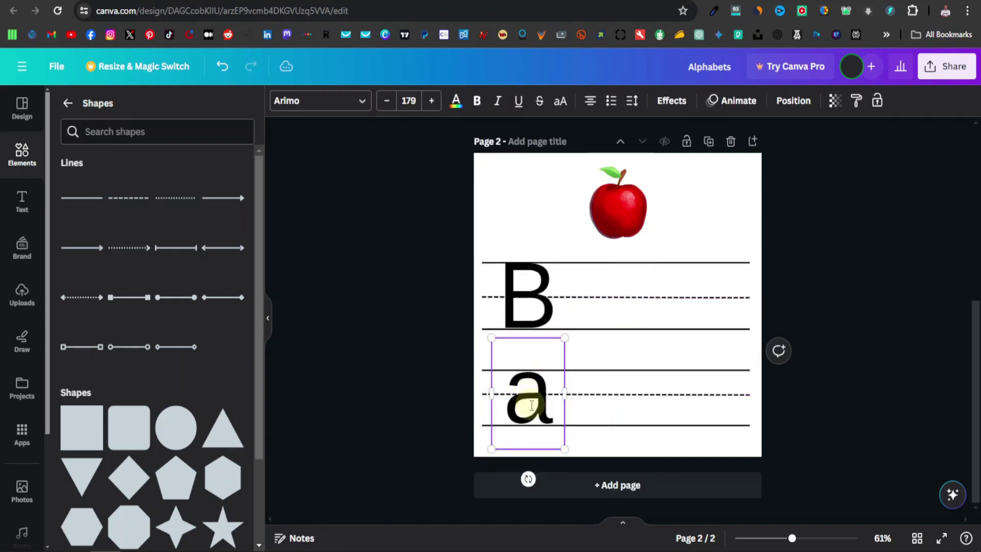
{"action": "double_click", "coordinate": [531, 405]}
{"action": "type", "text": "b"}
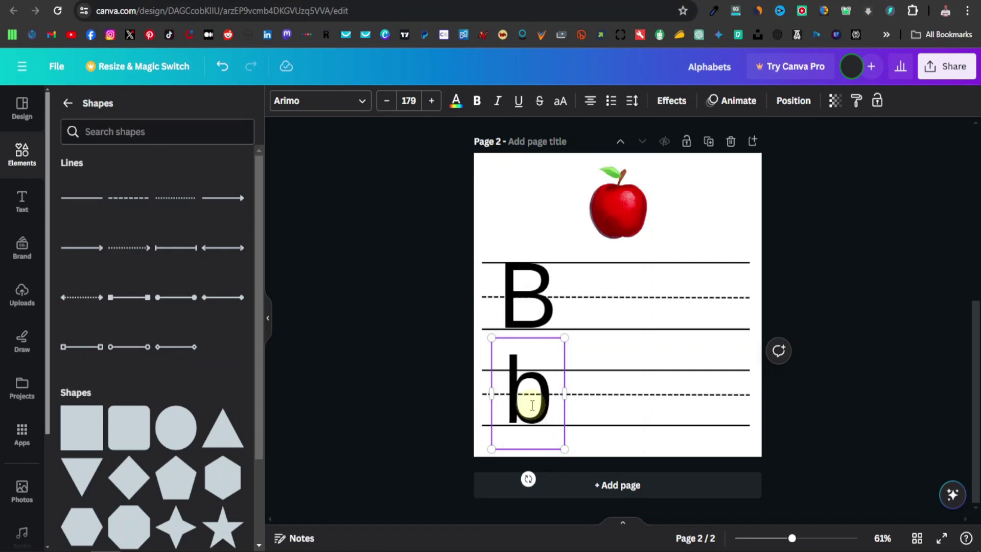
{"action": "left_click", "coordinate": [649, 400]}
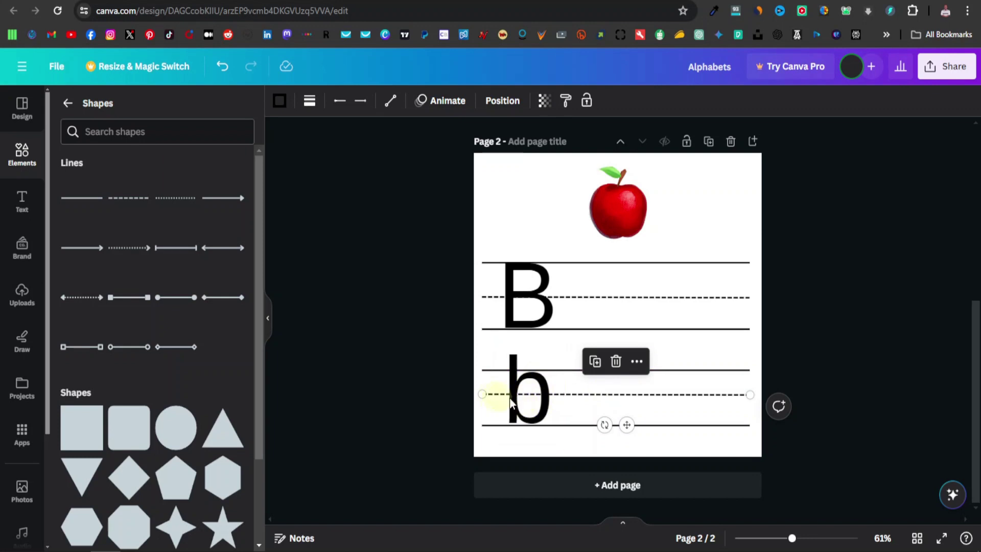
{"action": "left_click", "coordinate": [615, 361]}
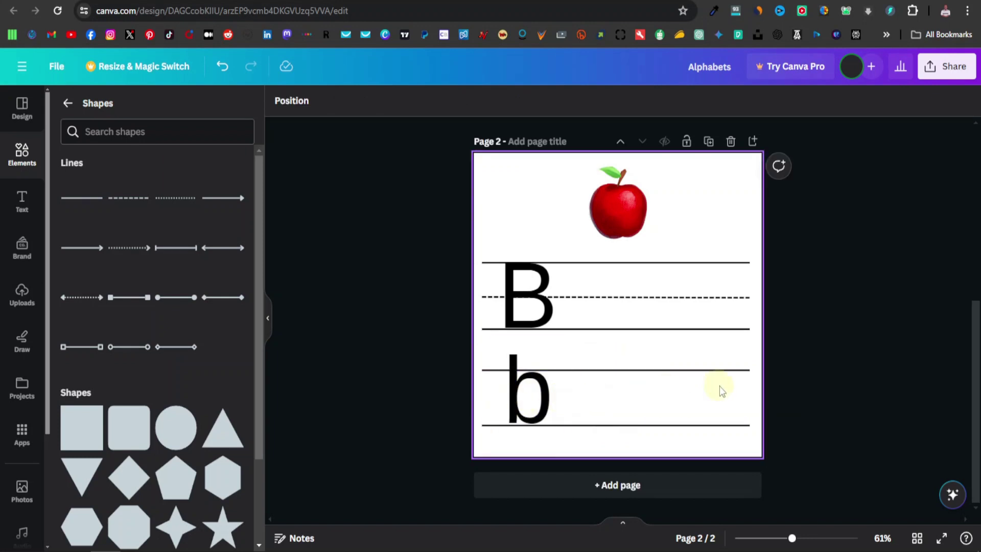
Step: Delete the apple graphic from page 2
{"action": "double_click", "coordinate": [624, 204]}
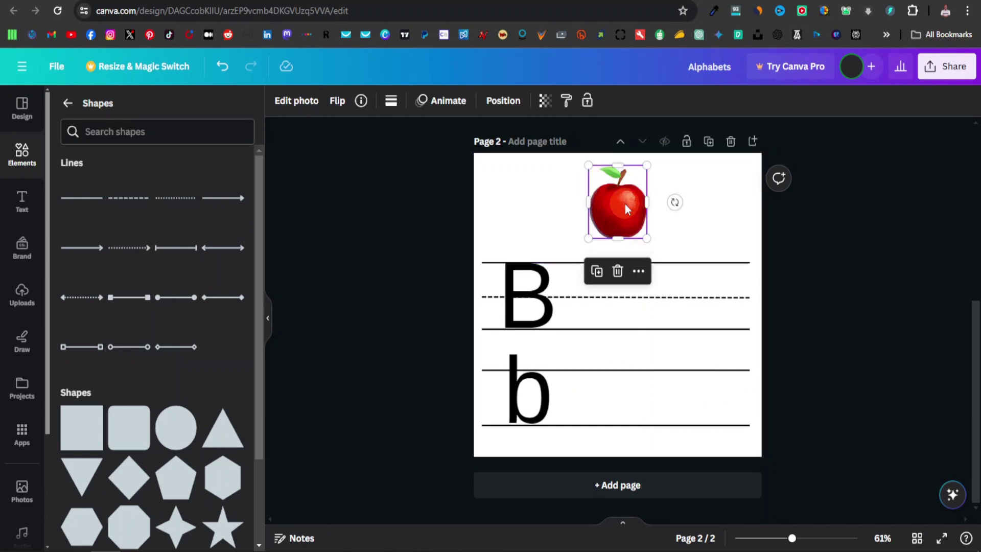
{"action": "left_click", "coordinate": [695, 220]}
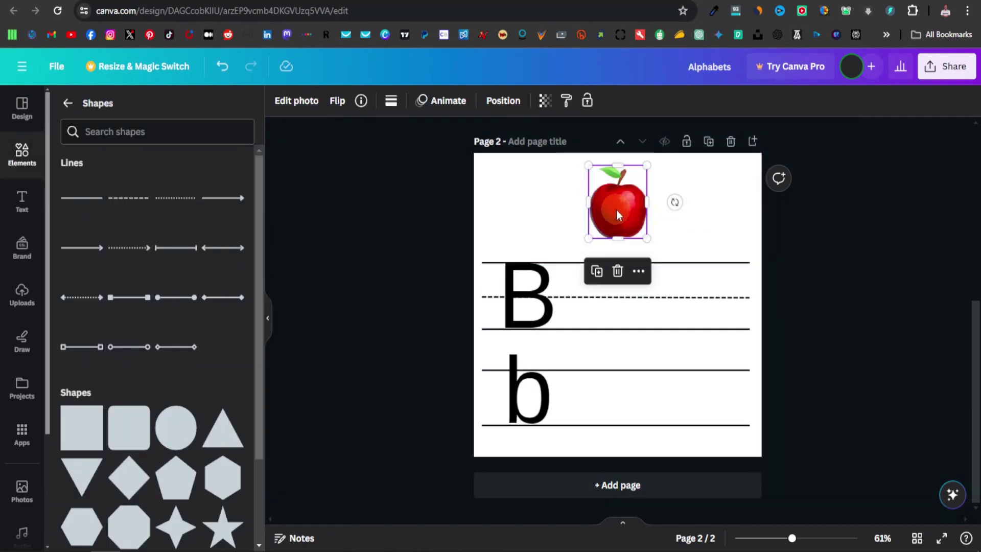
{"action": "left_click", "coordinate": [619, 272]}
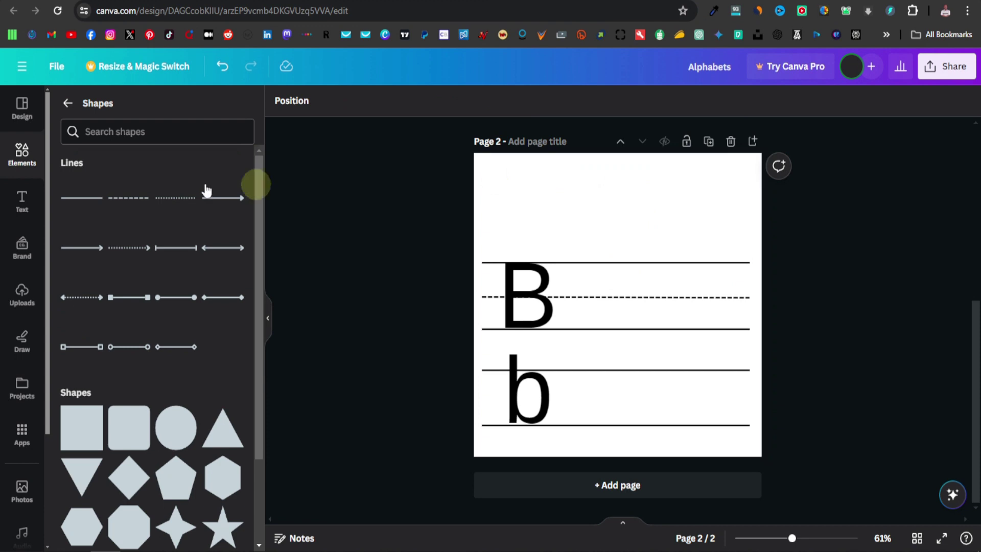
Step: Search the elements for "ball" and place a black-and-white soccer ball graphic, scaled down, above the capital B
{"action": "left_click", "coordinate": [22, 152]}
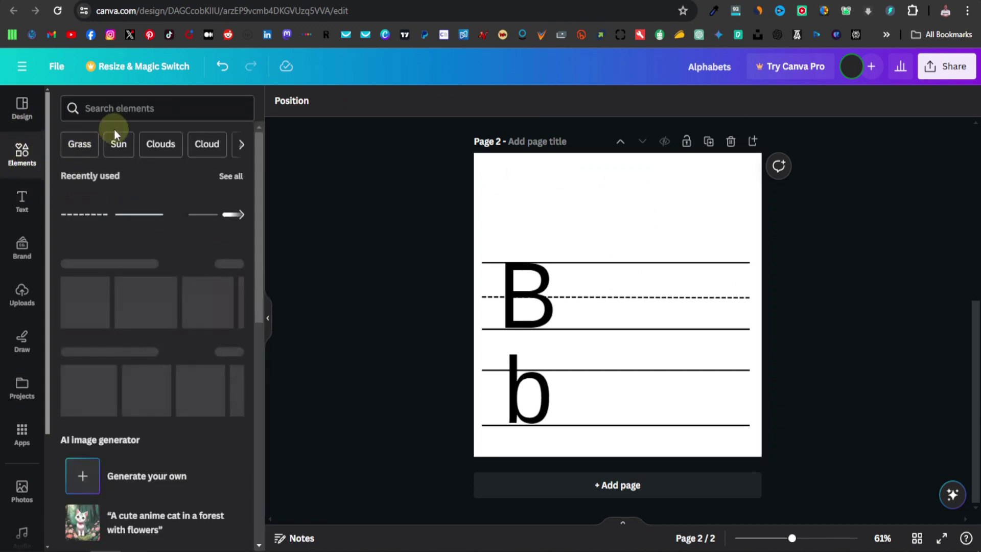
{"action": "left_click", "coordinate": [90, 107]}
{"action": "type", "text": "ball"}
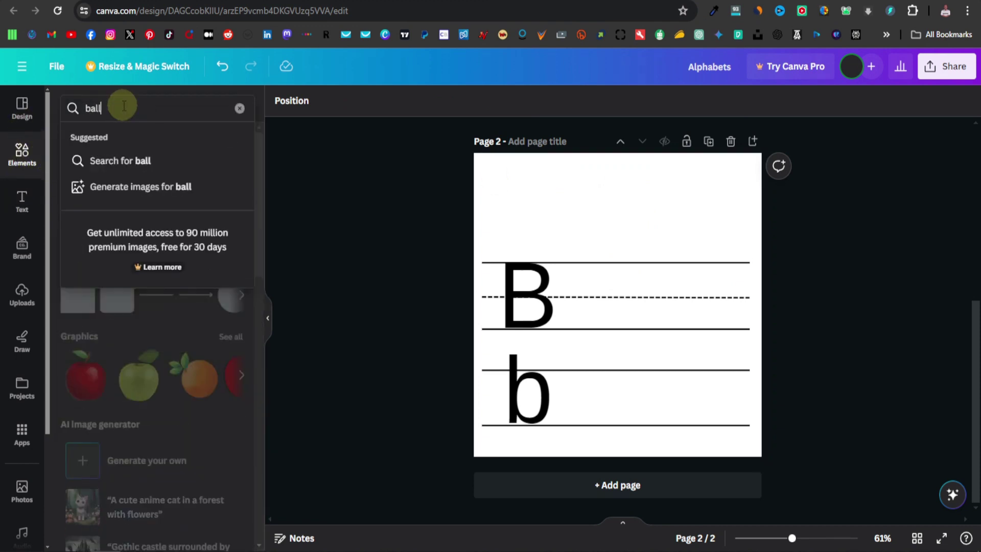
{"action": "key", "text": "Return"}
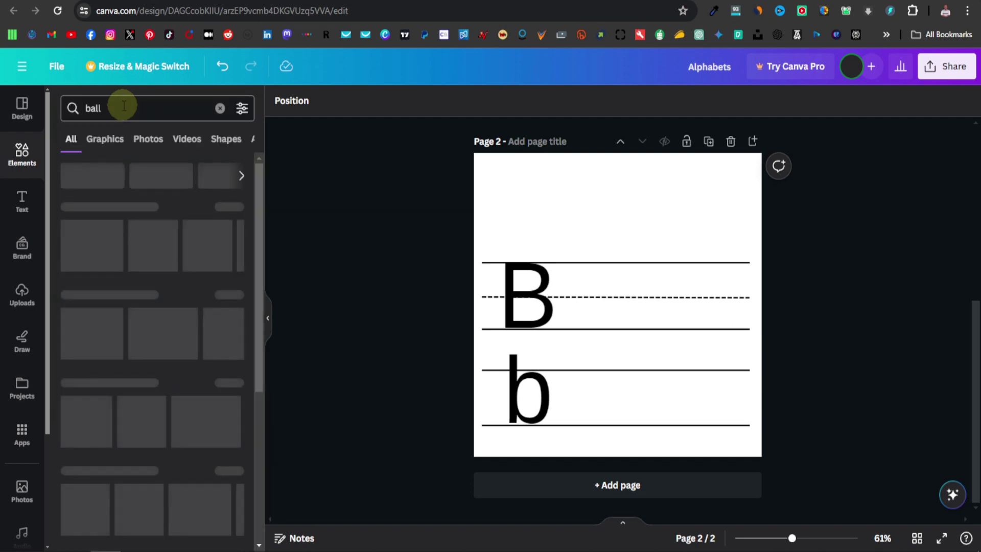
{"action": "left_click", "coordinate": [84, 358]}
{"action": "left_click_drag", "start_coordinate": [618, 316], "coordinate": [623, 236]}
{"action": "left_click_drag", "start_coordinate": [565, 282], "coordinate": [609, 236]}
{"action": "left_click_drag", "start_coordinate": [644, 205], "coordinate": [617, 208]}
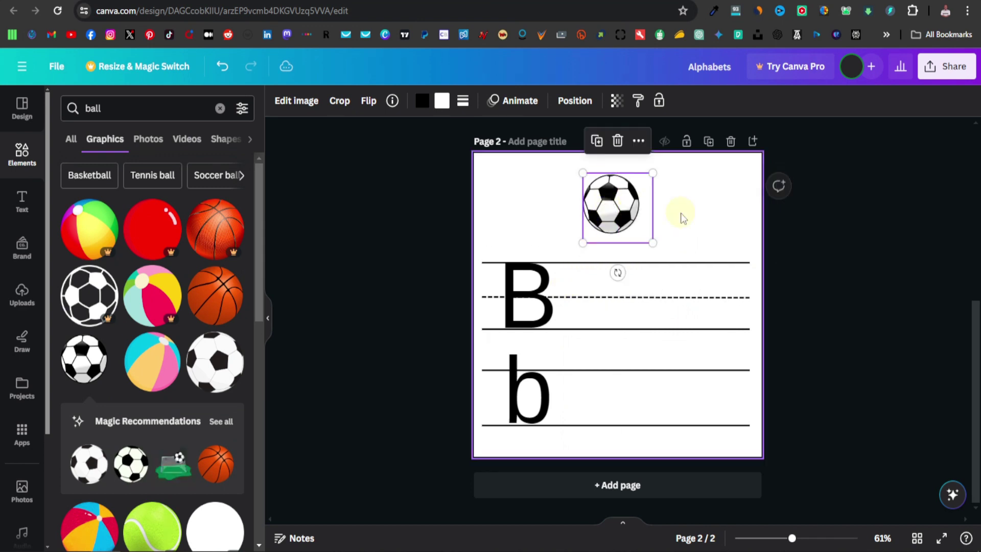
{"action": "left_click", "coordinate": [698, 212]}
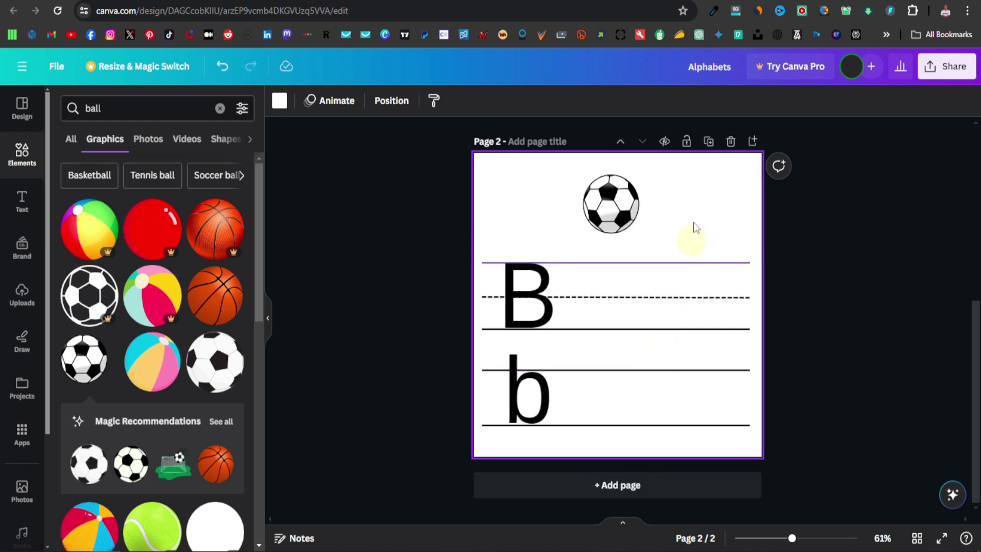
Step: View the design's download options for the PDF Print file type and close them without downloading
{"action": "left_click", "coordinate": [951, 71]}
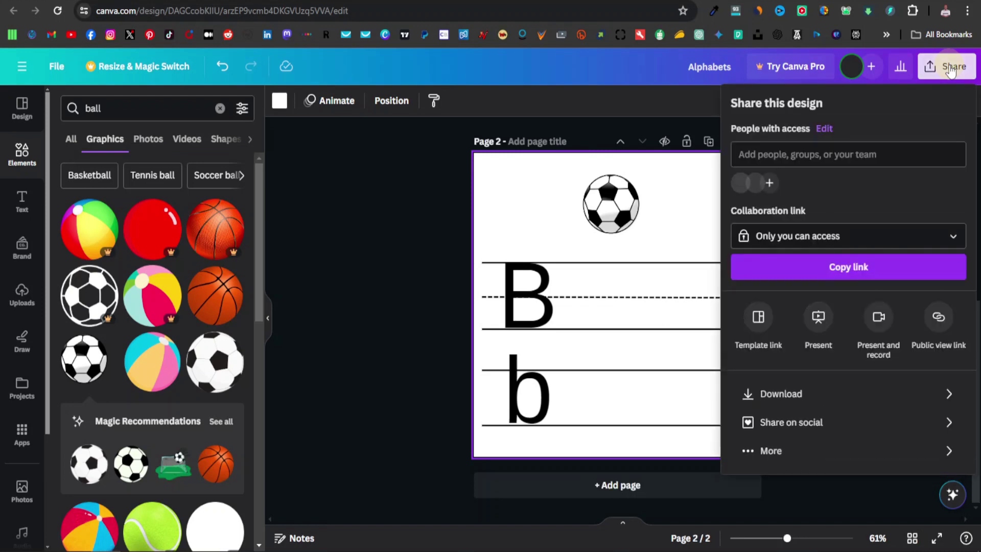
{"action": "left_click", "coordinate": [942, 402]}
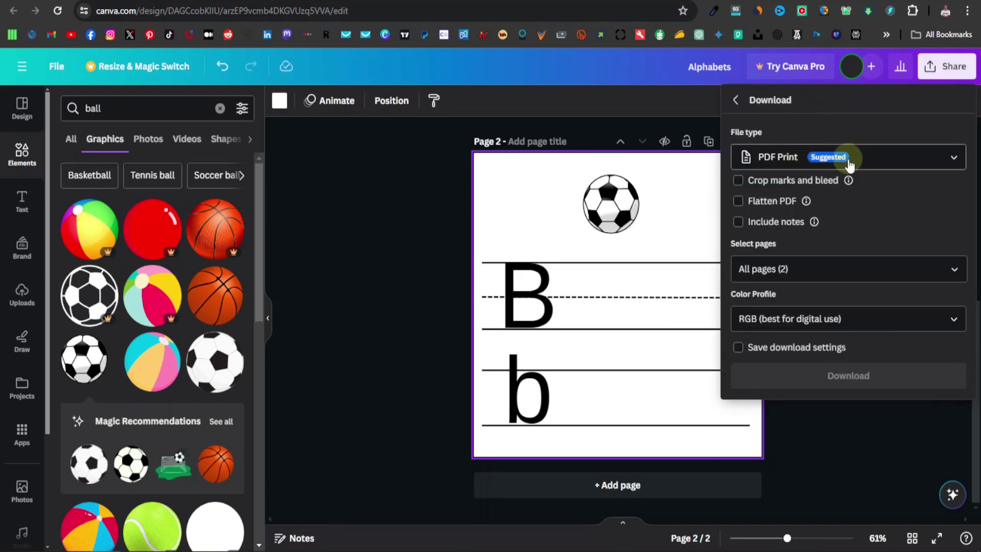
{"action": "left_click", "coordinate": [646, 252]}
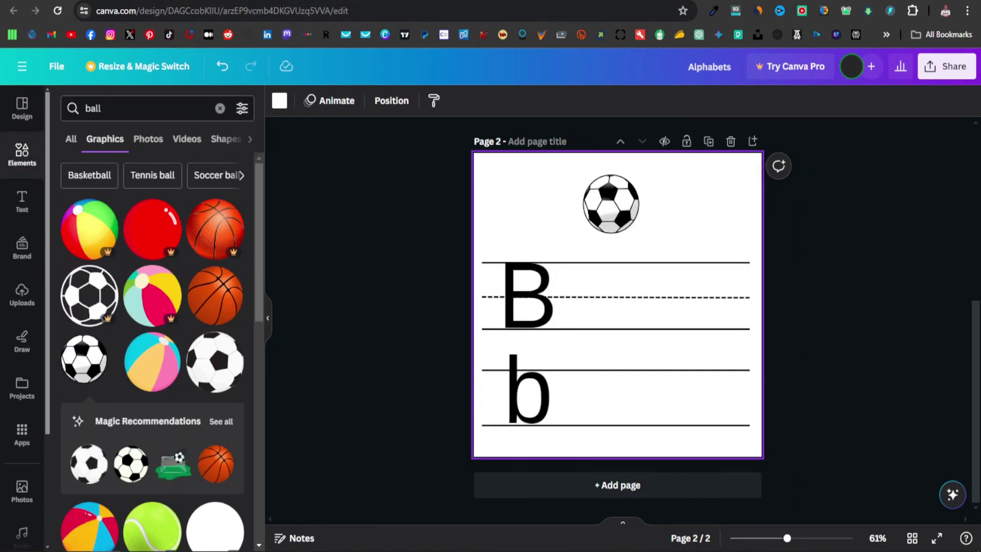
Step: Switch to the Amazon results for kids story books and examine the listed titles, covers, prices and ratings
{"action": "scroll", "coordinate": [529, 262], "scroll_direction": "down", "scroll_amount": 8}
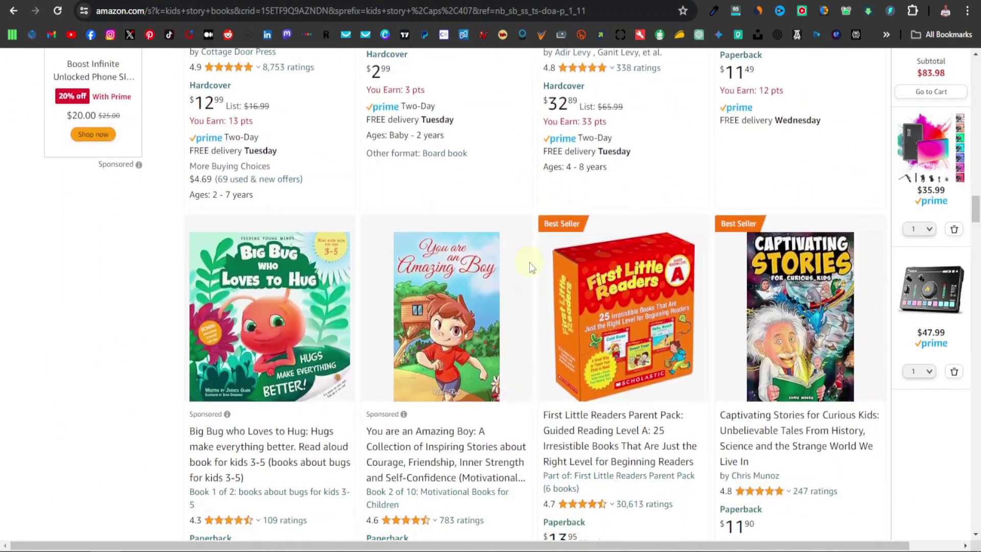
{"action": "scroll", "coordinate": [530, 262], "scroll_direction": "down", "scroll_amount": 7}
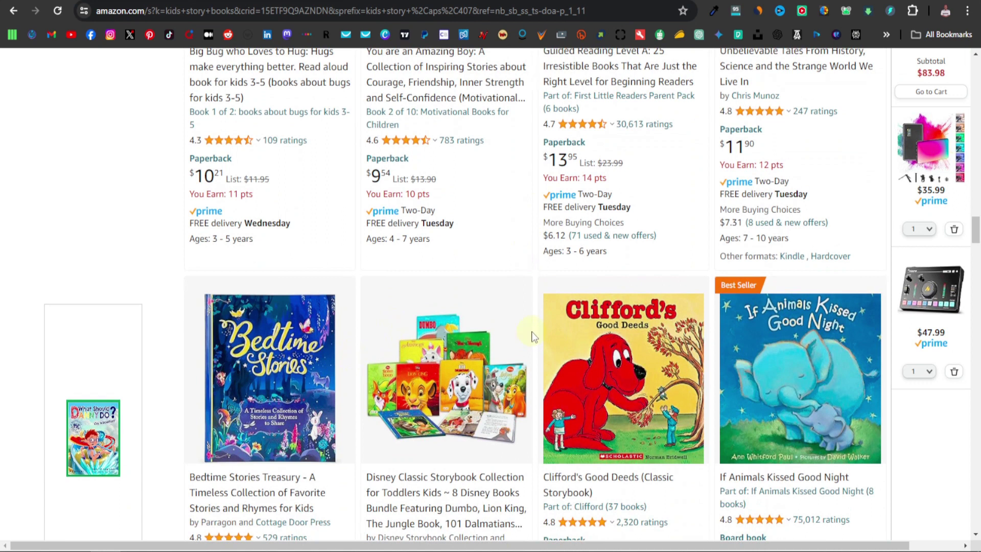
{"action": "scroll", "coordinate": [533, 336], "scroll_direction": "down", "scroll_amount": 1}
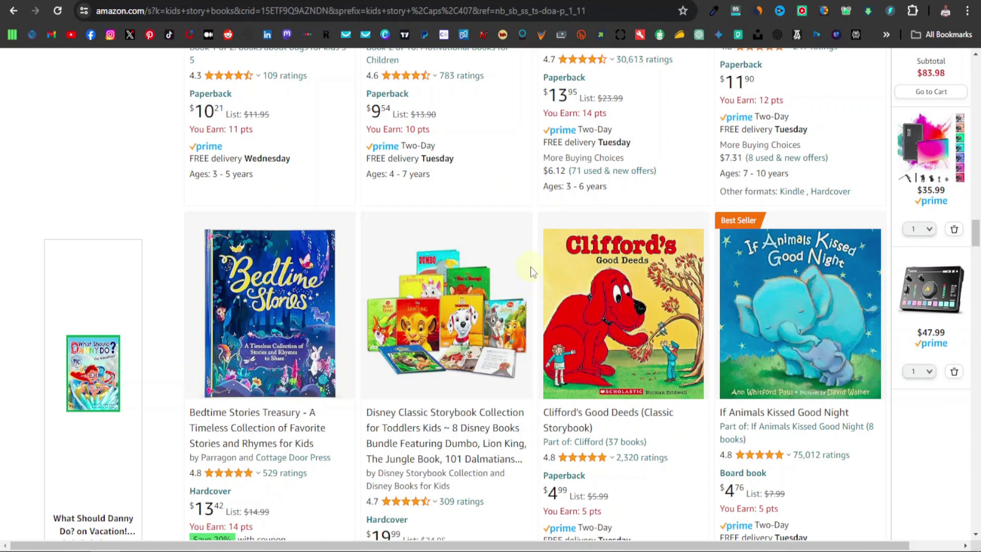
{"action": "scroll", "coordinate": [531, 266], "scroll_direction": "down", "scroll_amount": 4}
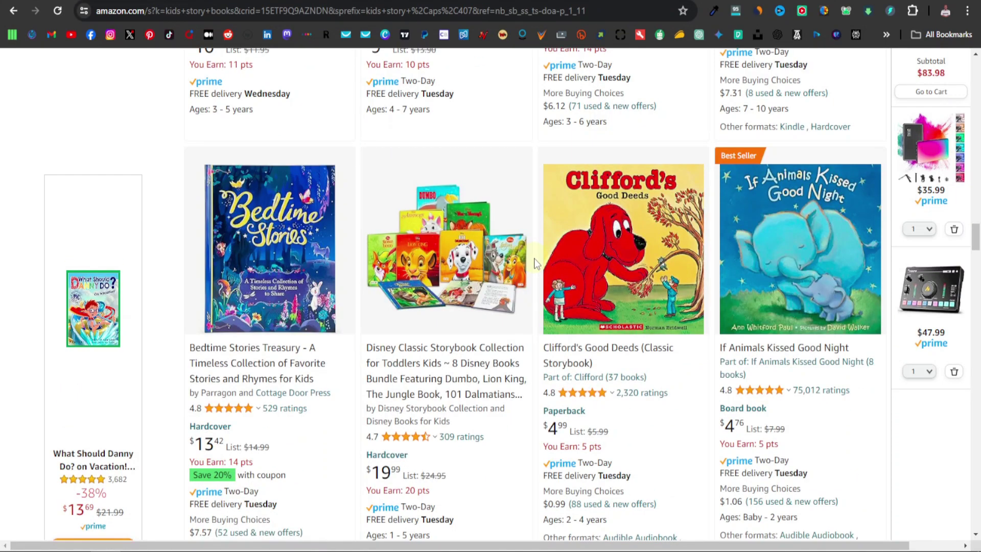
{"action": "scroll", "coordinate": [534, 264], "scroll_direction": "down", "scroll_amount": 6}
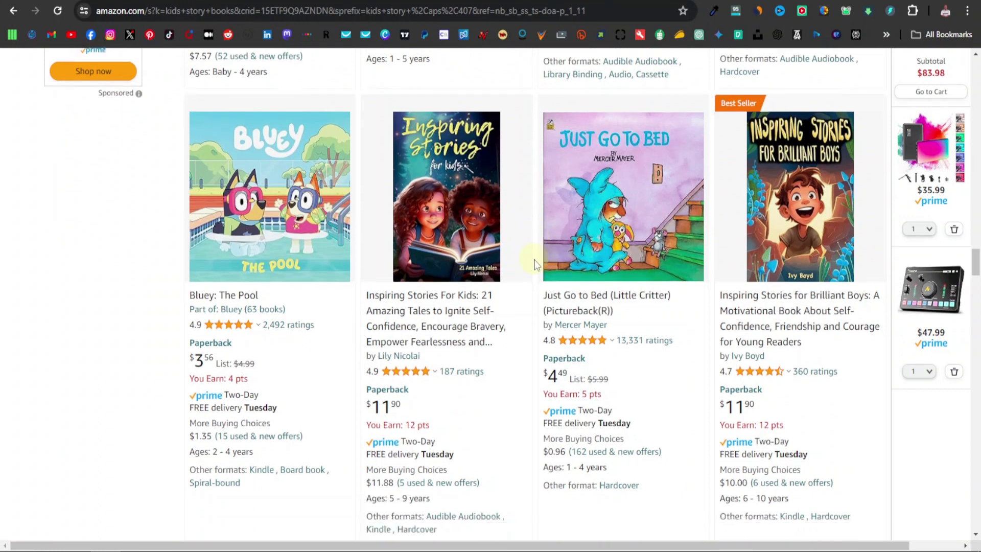
{"action": "scroll", "coordinate": [534, 264], "scroll_direction": "down", "scroll_amount": 5}
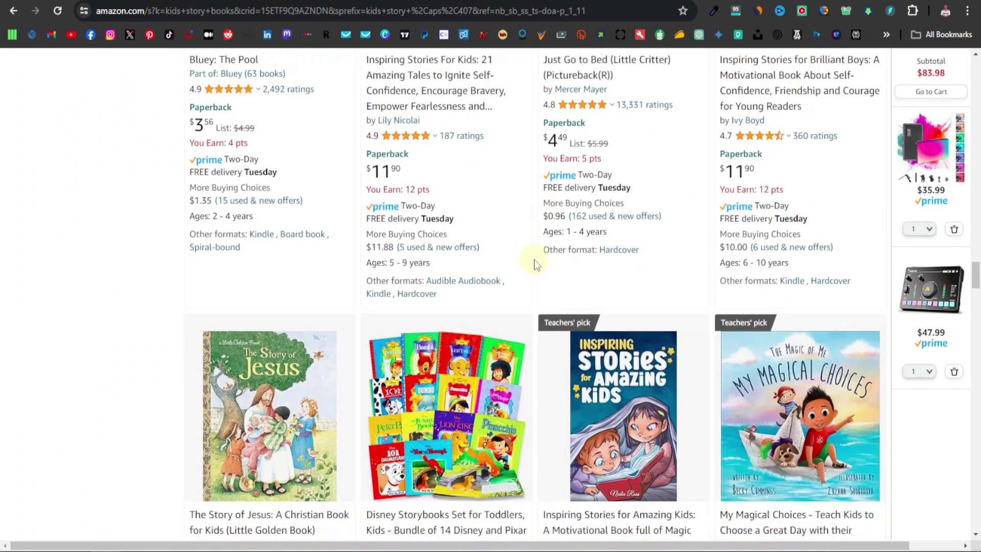
{"action": "scroll", "coordinate": [534, 264], "scroll_direction": "down", "scroll_amount": 5}
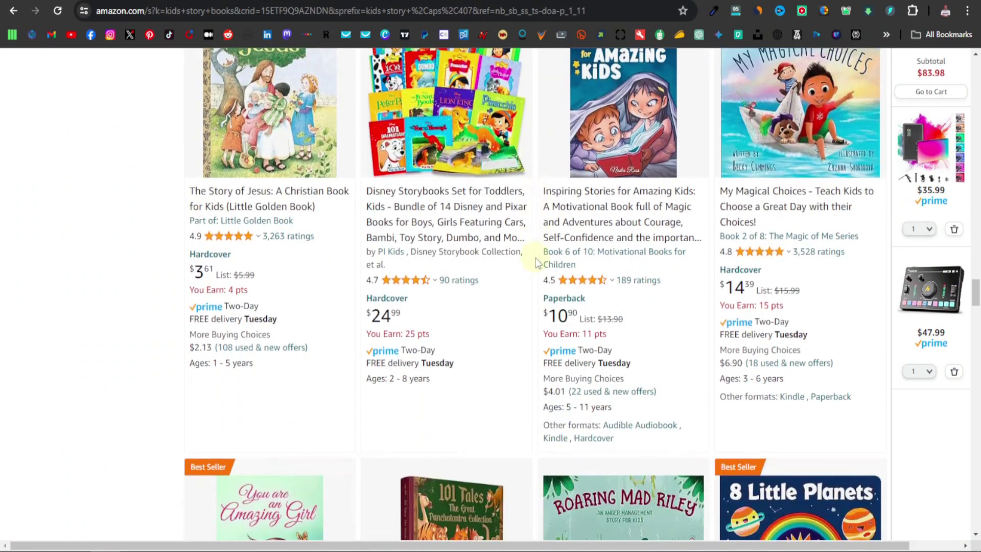
{"action": "scroll", "coordinate": [535, 306], "scroll_direction": "down", "scroll_amount": 1}
{"action": "scroll", "coordinate": [536, 335], "scroll_direction": "up", "scroll_amount": 12}
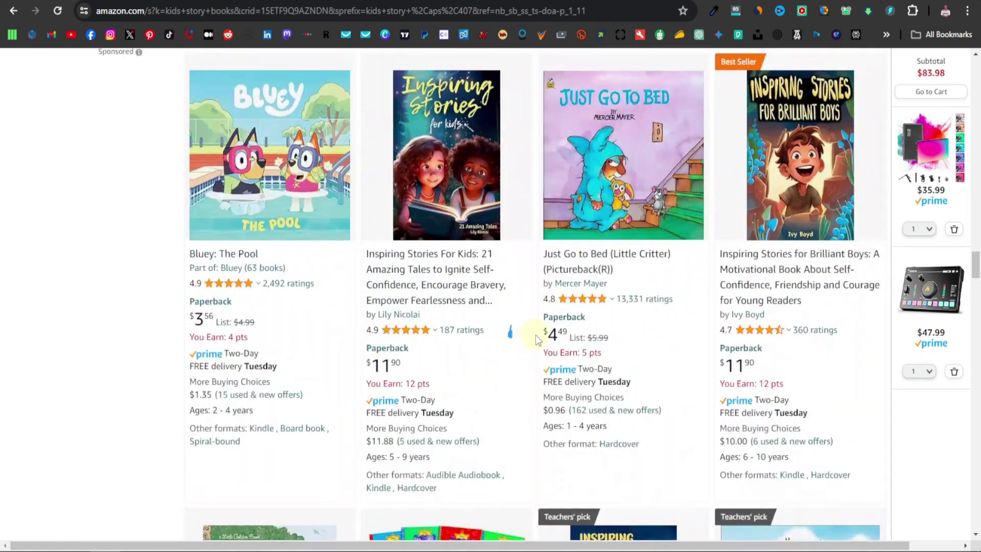
{"action": "scroll", "coordinate": [534, 294], "scroll_direction": "up", "scroll_amount": 9}
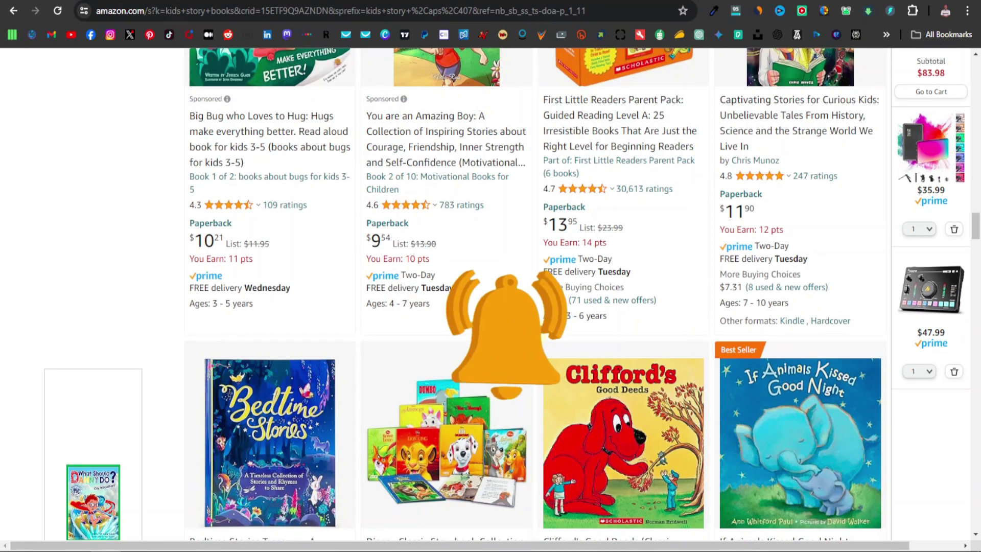
{"action": "scroll", "coordinate": [533, 334], "scroll_direction": "up", "scroll_amount": 10}
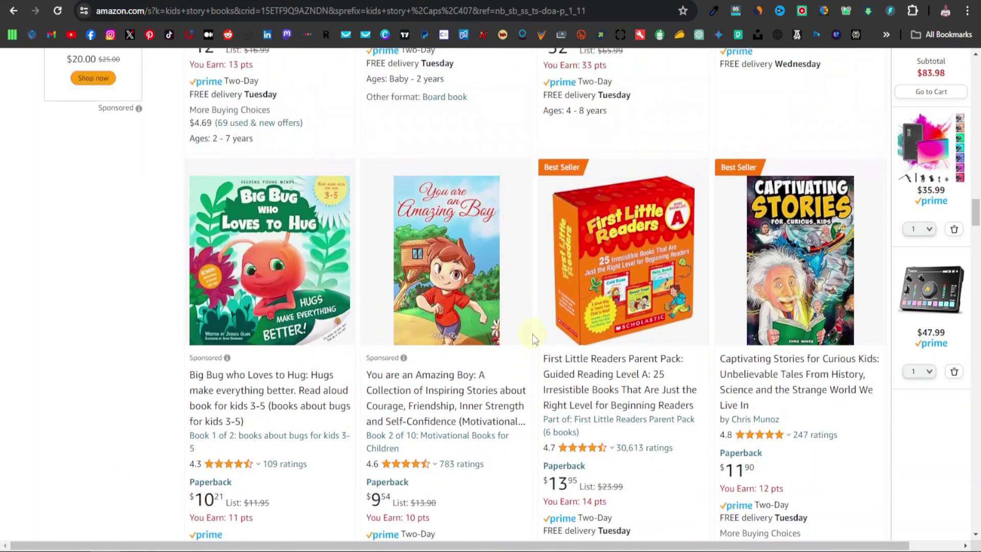
{"action": "scroll", "coordinate": [532, 334], "scroll_direction": "up", "scroll_amount": 12}
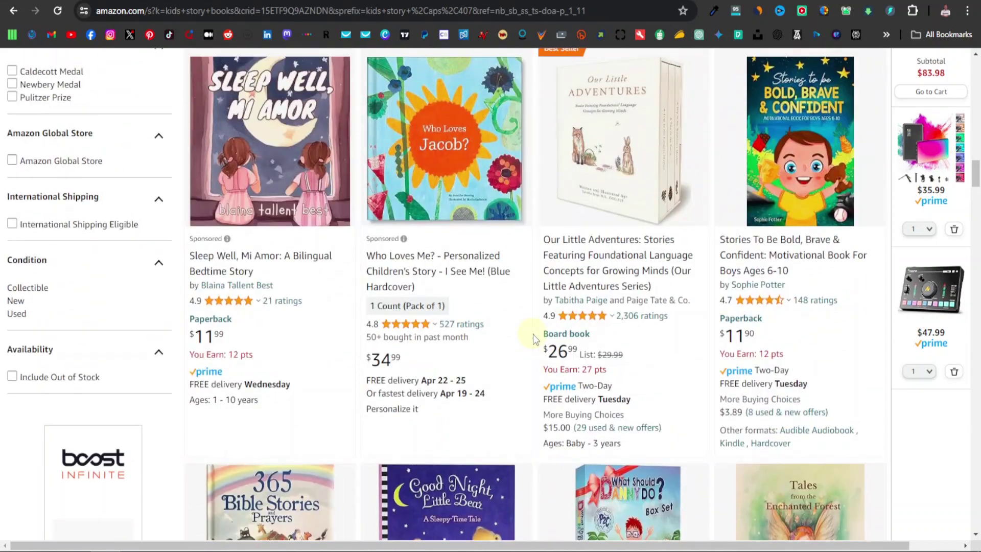
{"action": "scroll", "coordinate": [539, 333], "scroll_direction": "up", "scroll_amount": 9}
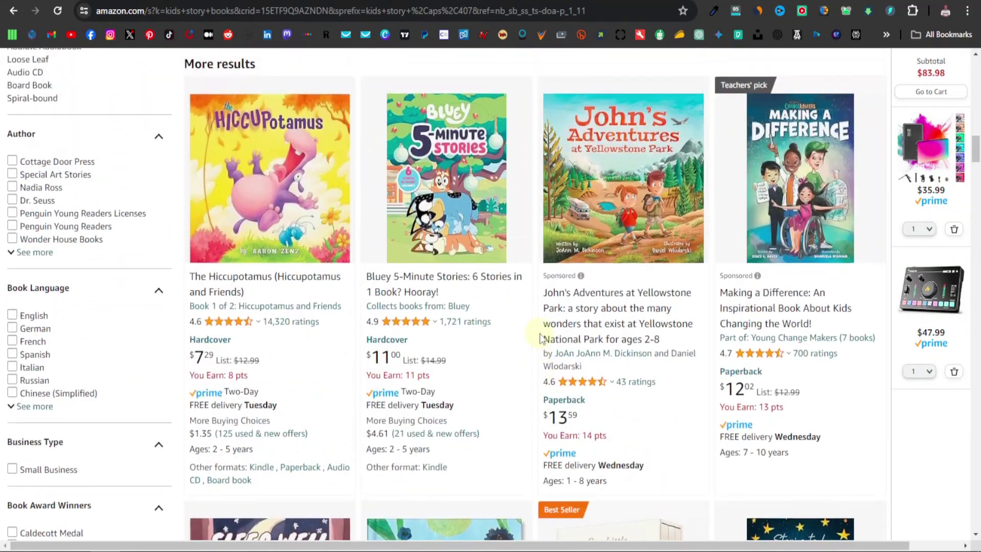
{"action": "scroll", "coordinate": [540, 333], "scroll_direction": "up", "scroll_amount": 11}
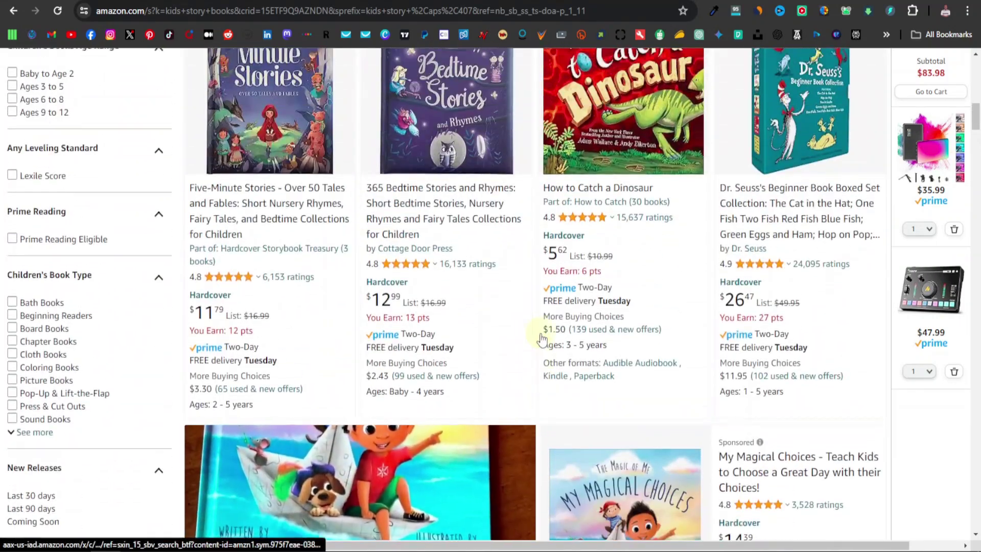
{"action": "scroll", "coordinate": [540, 337], "scroll_direction": "up", "scroll_amount": 11}
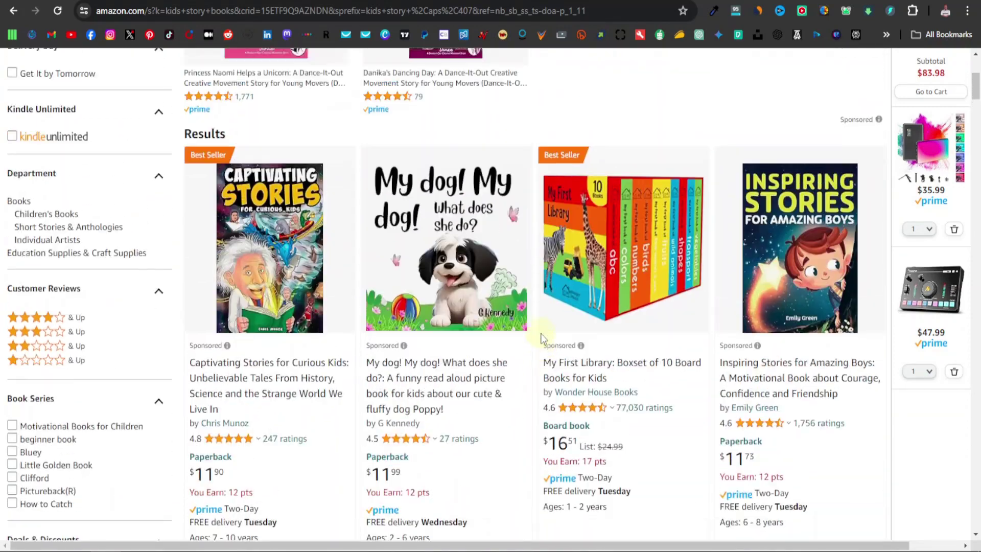